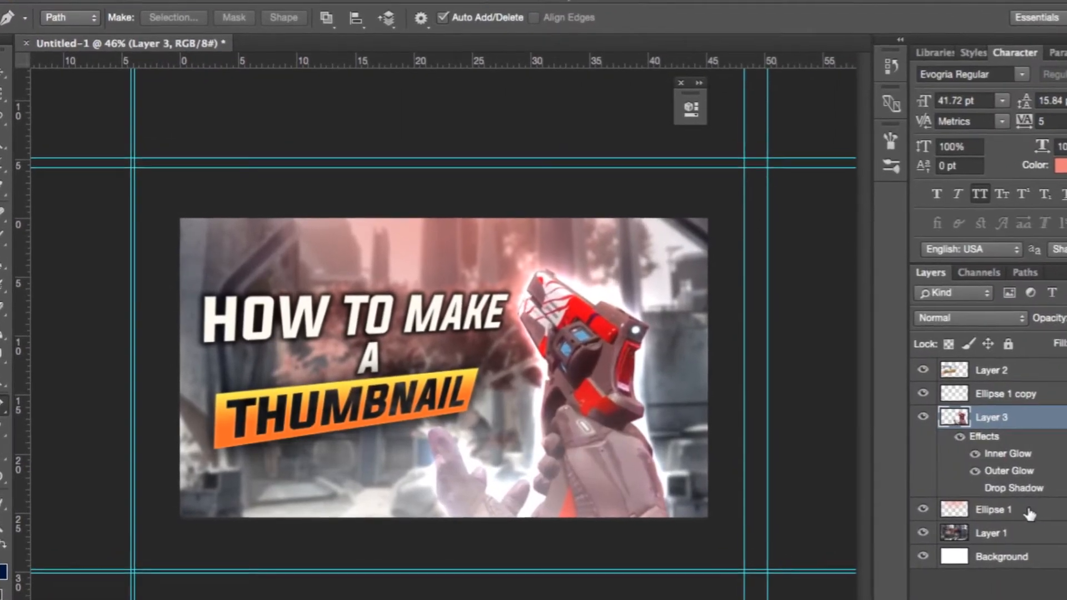
drag(1017, 509, 1044, 506)
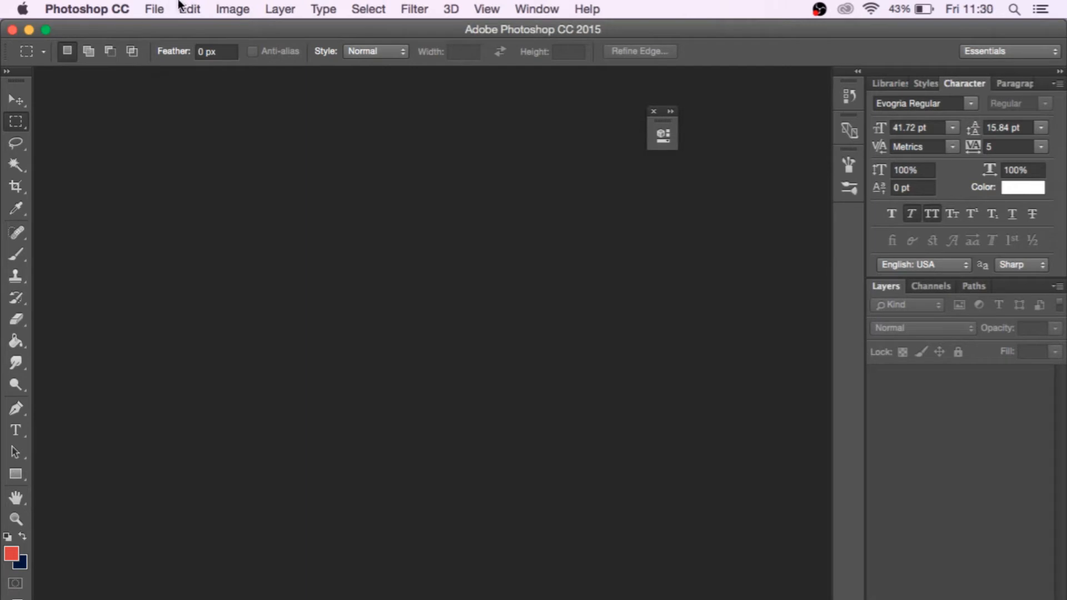
- Create a new Film & Video document with the HDV/HDTV 720p/29.97 size (1280 × 720 pixels) and activate the Move tool
click(153, 8)
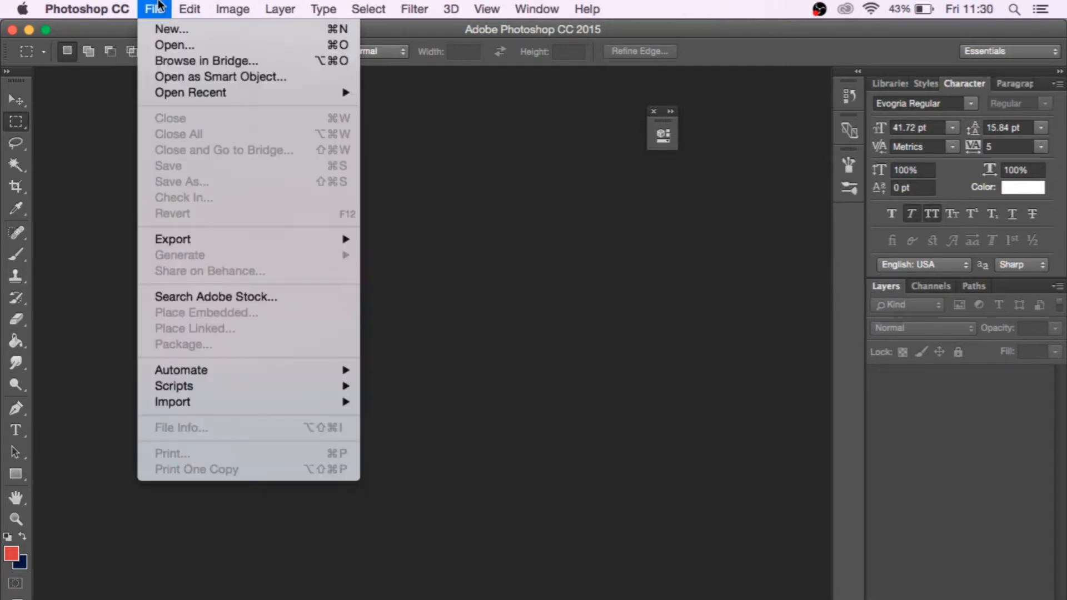
click(174, 31)
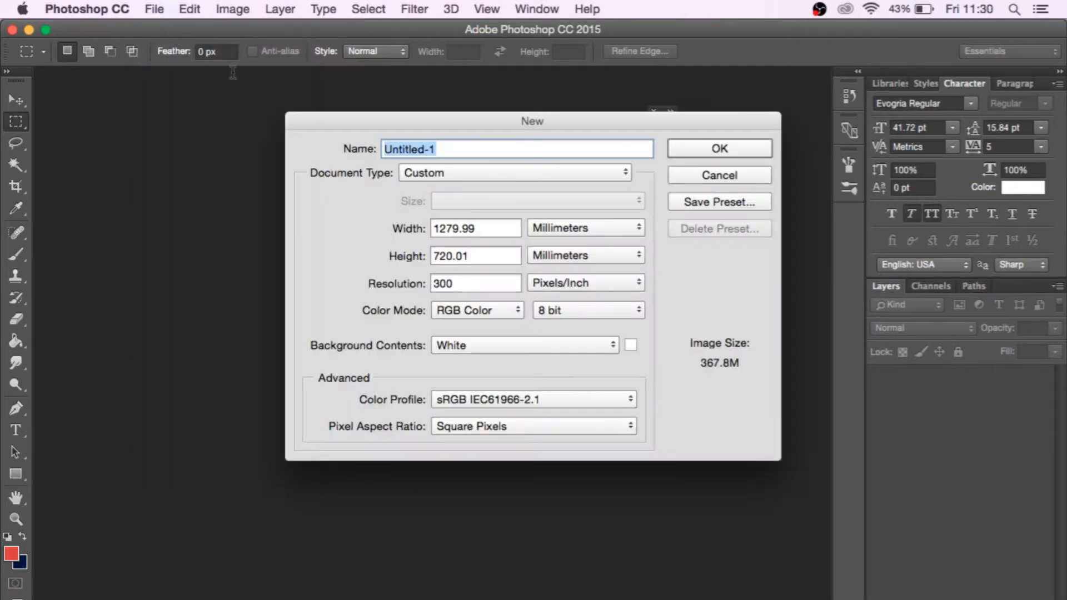
click(437, 166)
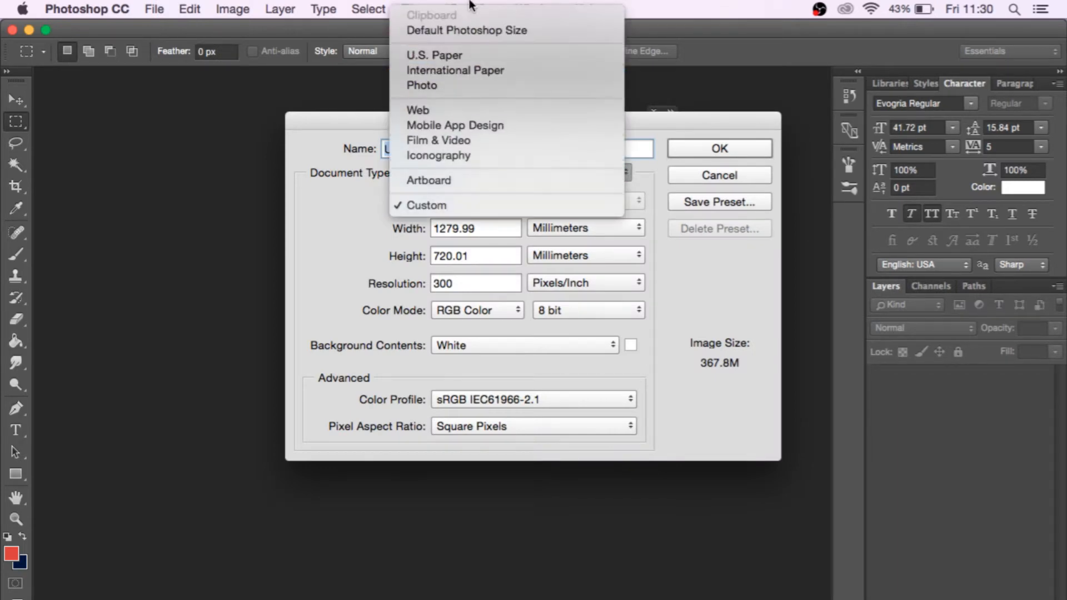
click(468, 143)
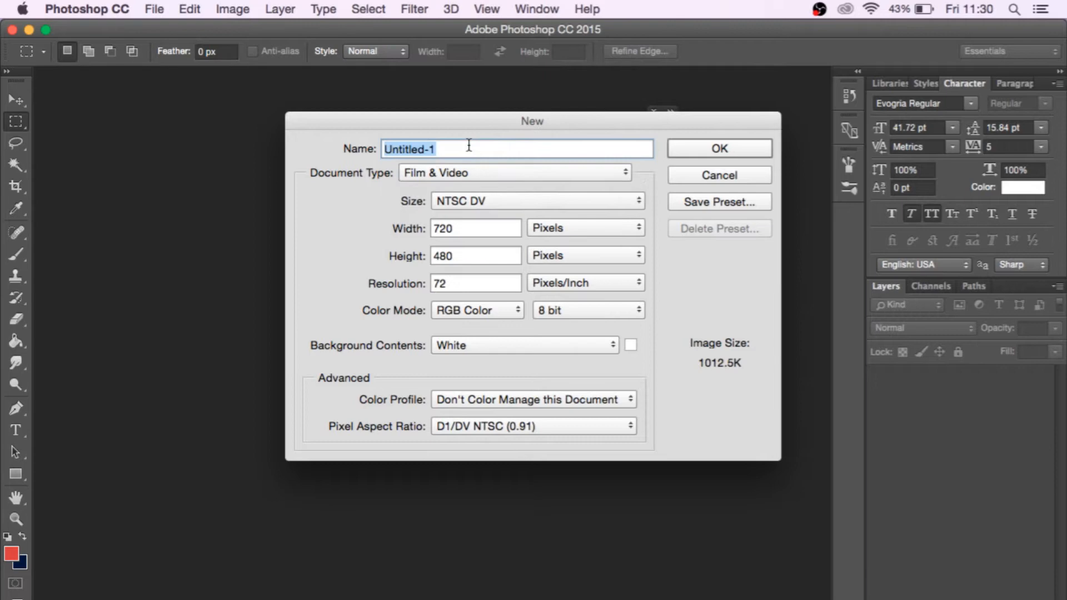
click(462, 200)
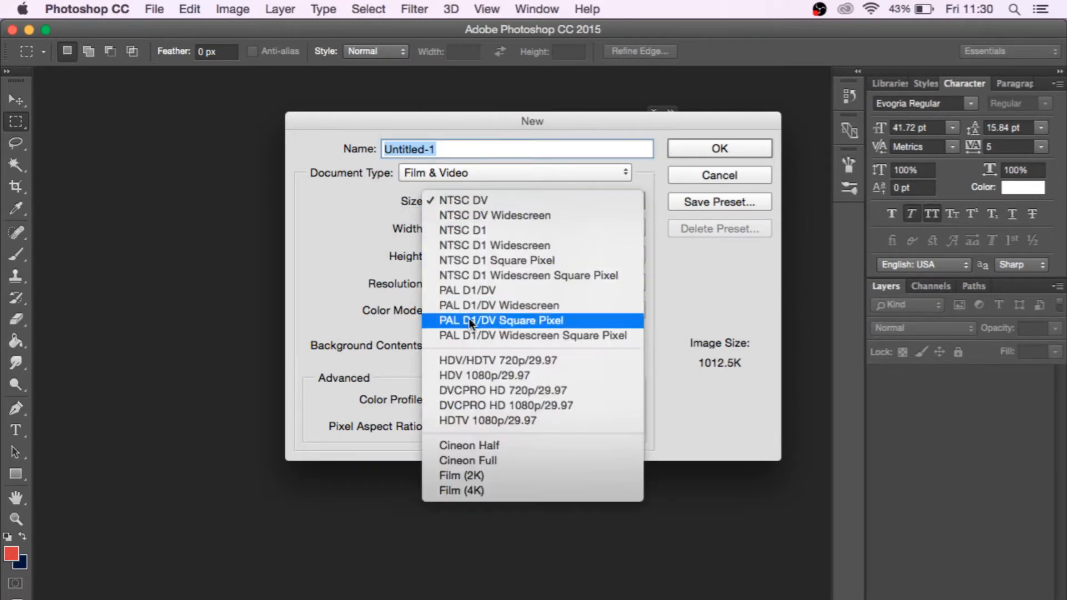
click(493, 361)
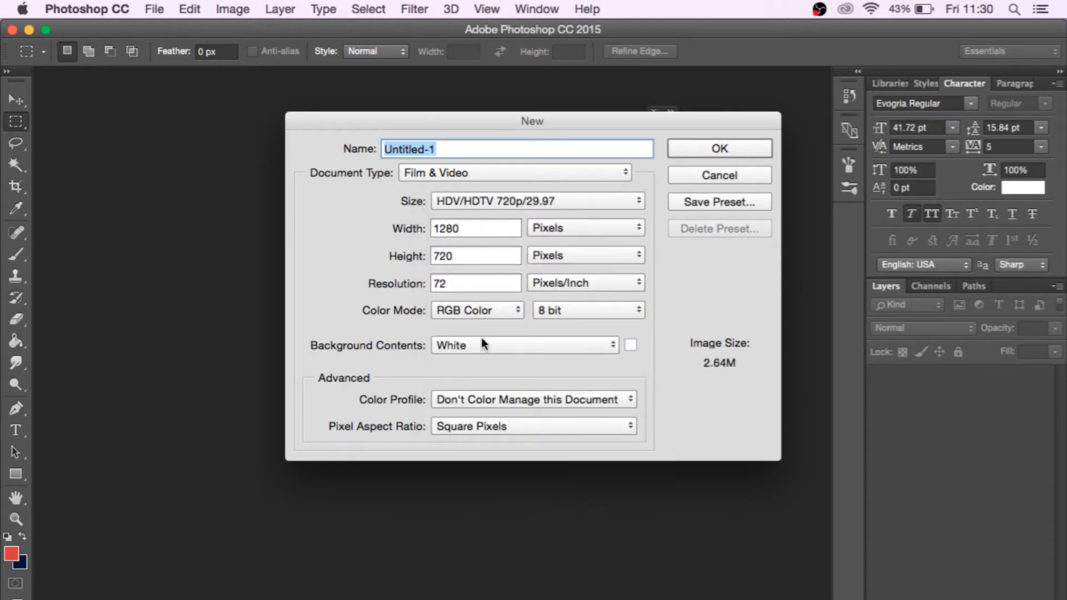
click(720, 148)
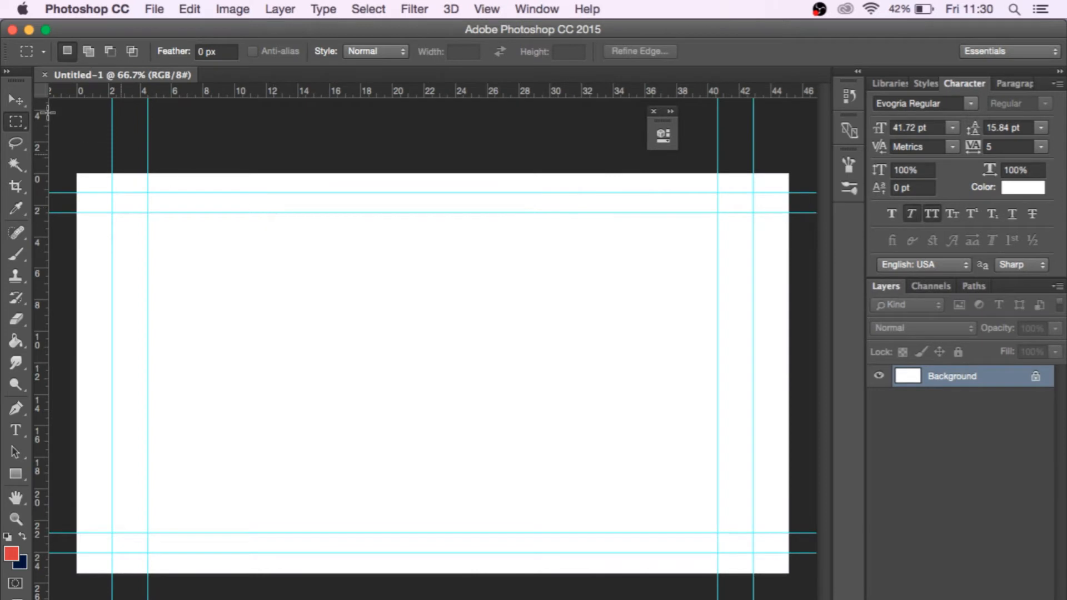
key(v)
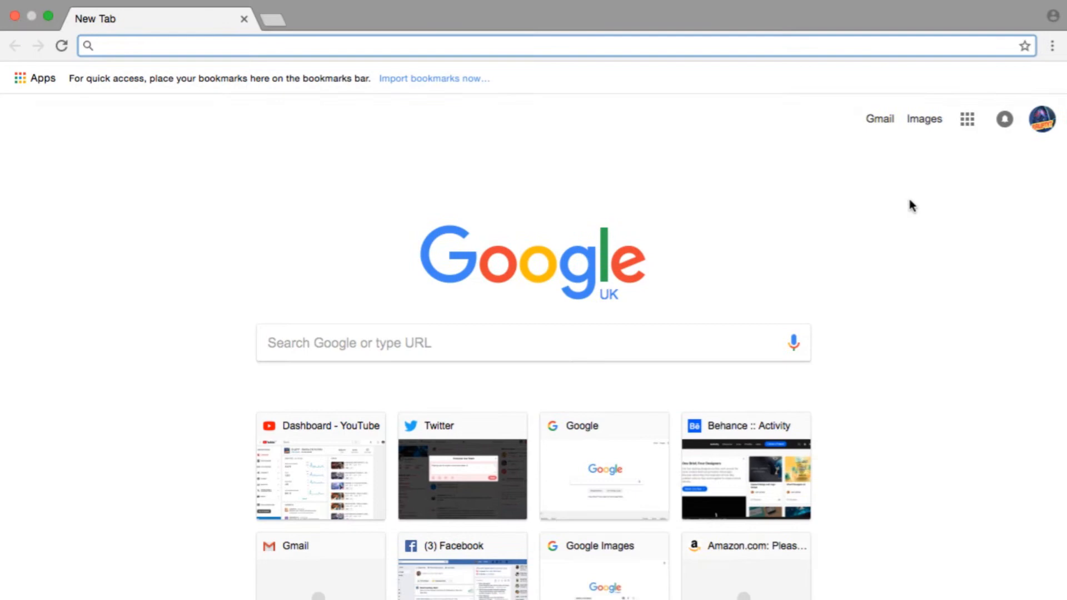
- Switch to Chrome, search Google Images for "bannerfall tree" and open the 1920 × 1080 Bannerfall Destiny Map intro image
click(927, 119)
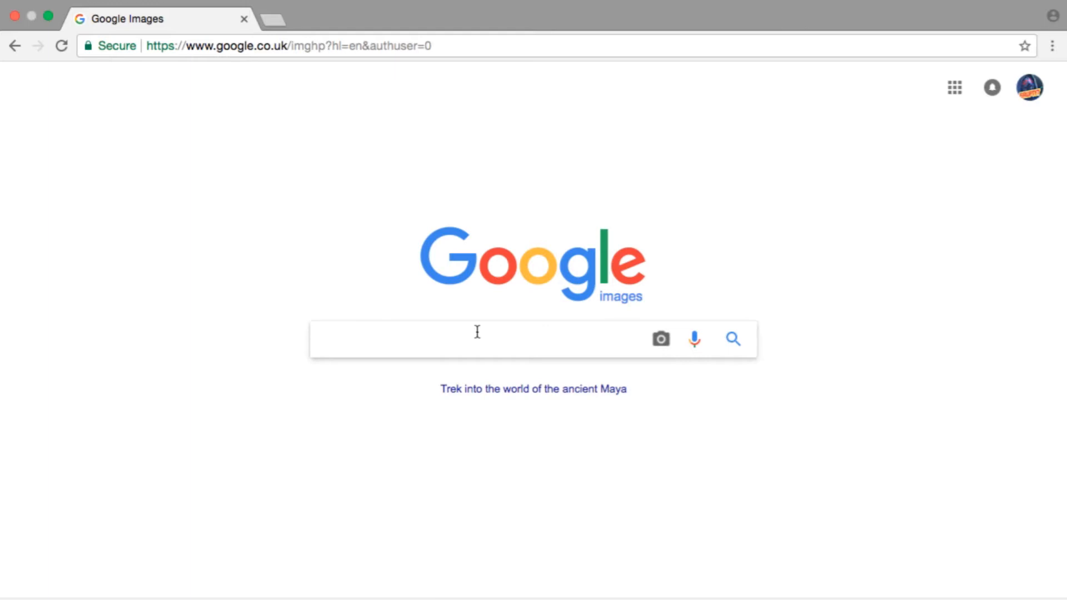
text(banner)
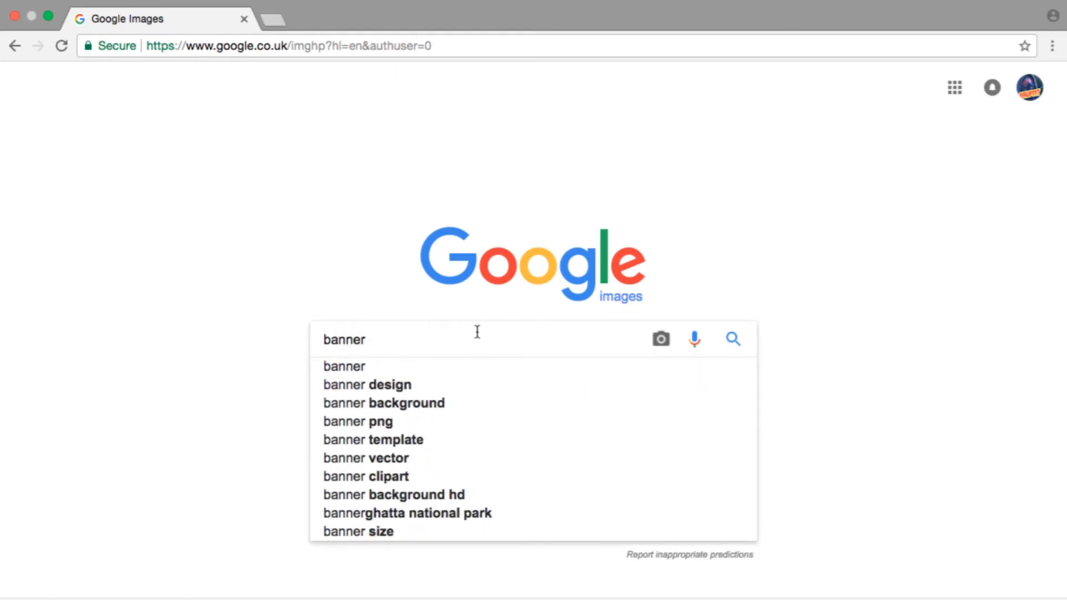
text(fall tree)
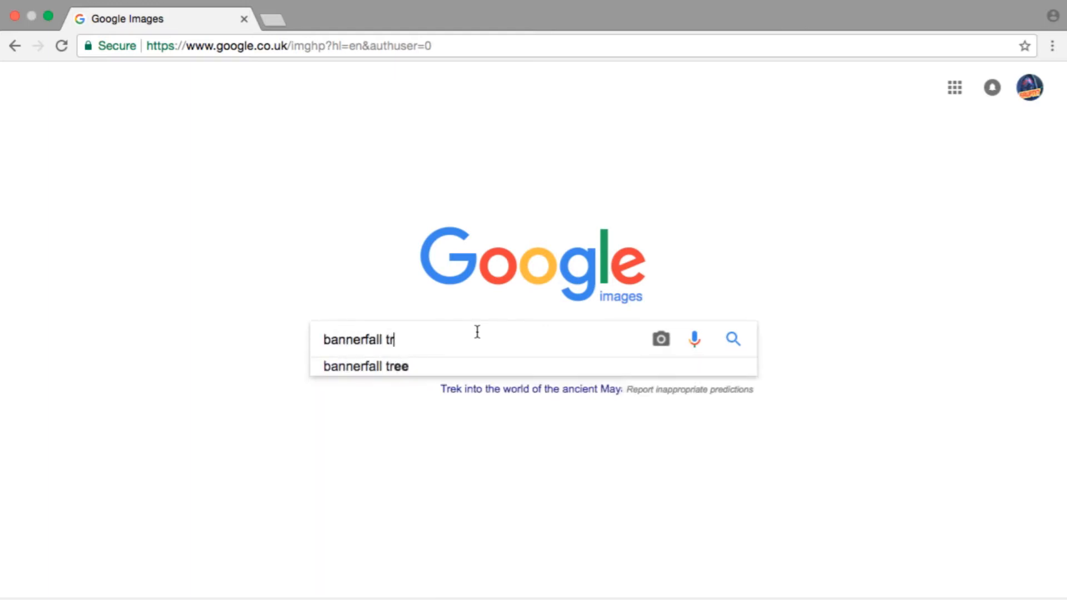
key(Return)
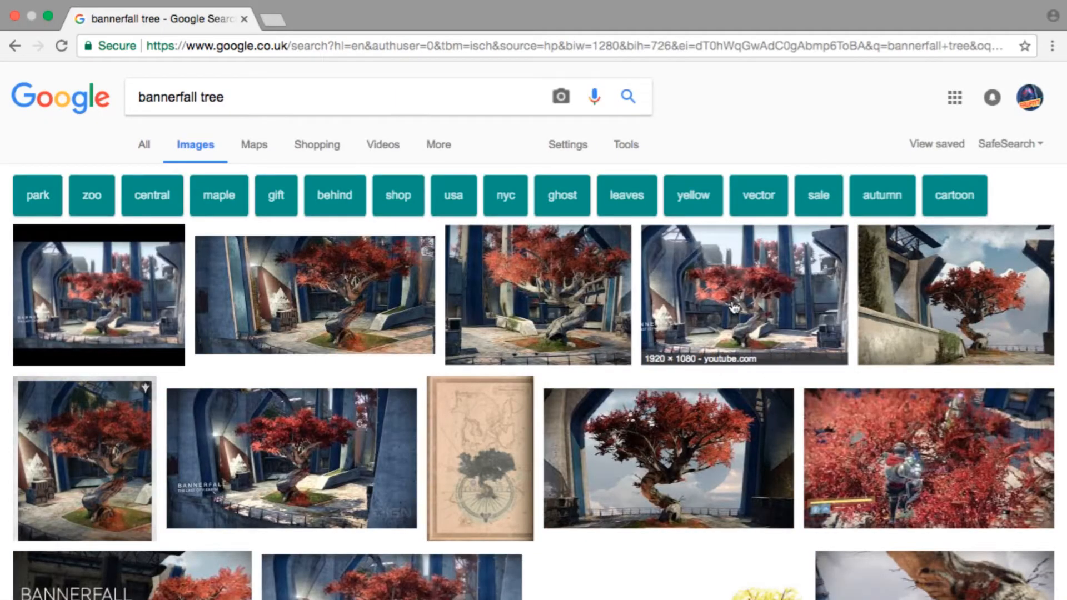
click(812, 284)
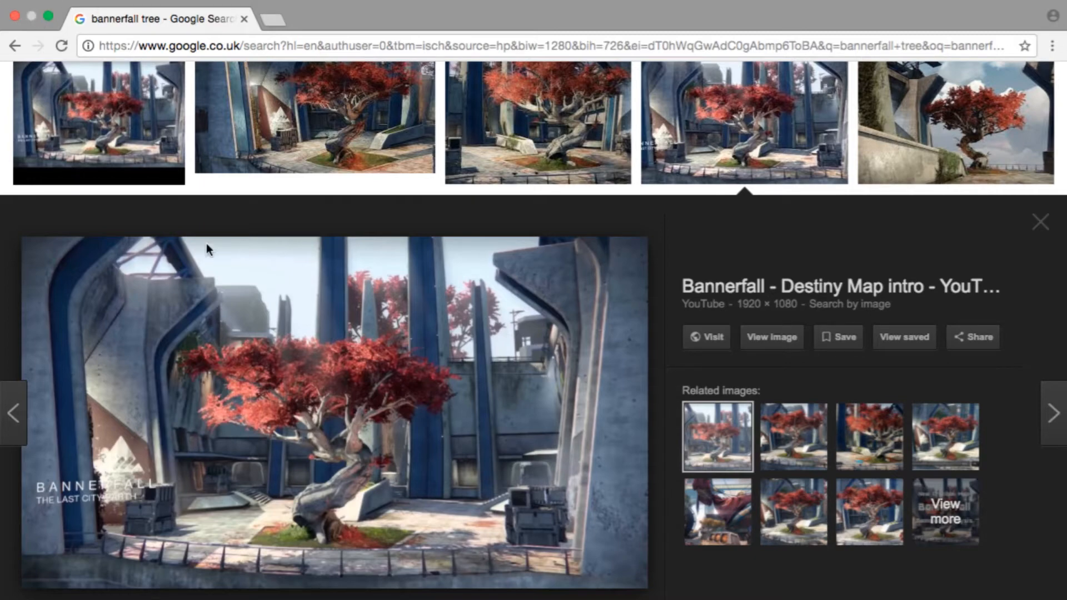
- Switch back to Photoshop, paste the copied Bannerfall image into the blank document and reposition it so the tree sits near the centre
click(47, 19)
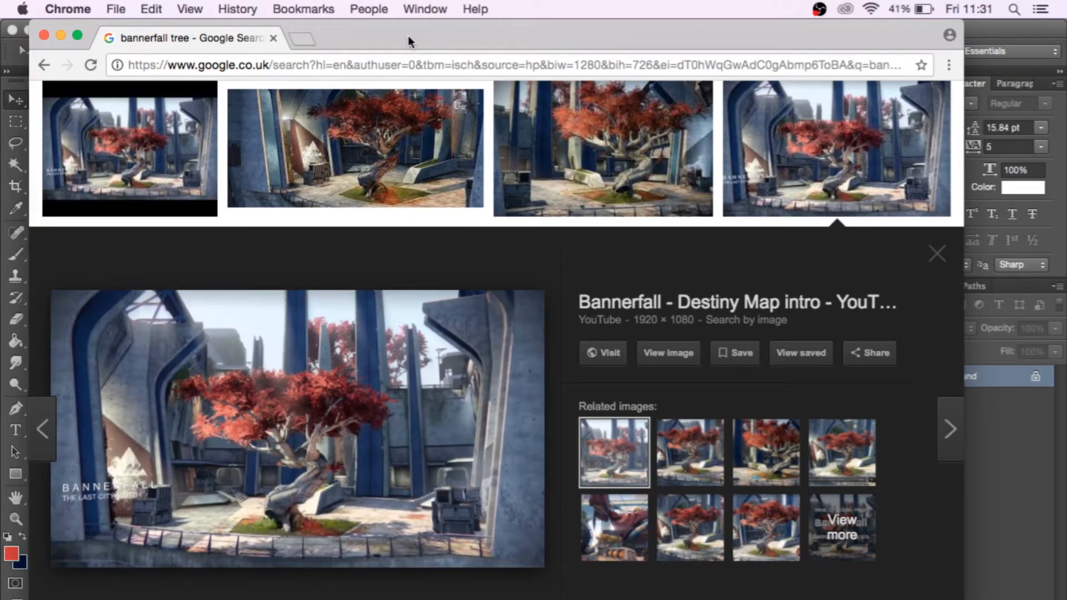
drag(410, 41, 823, 101)
click(319, 350)
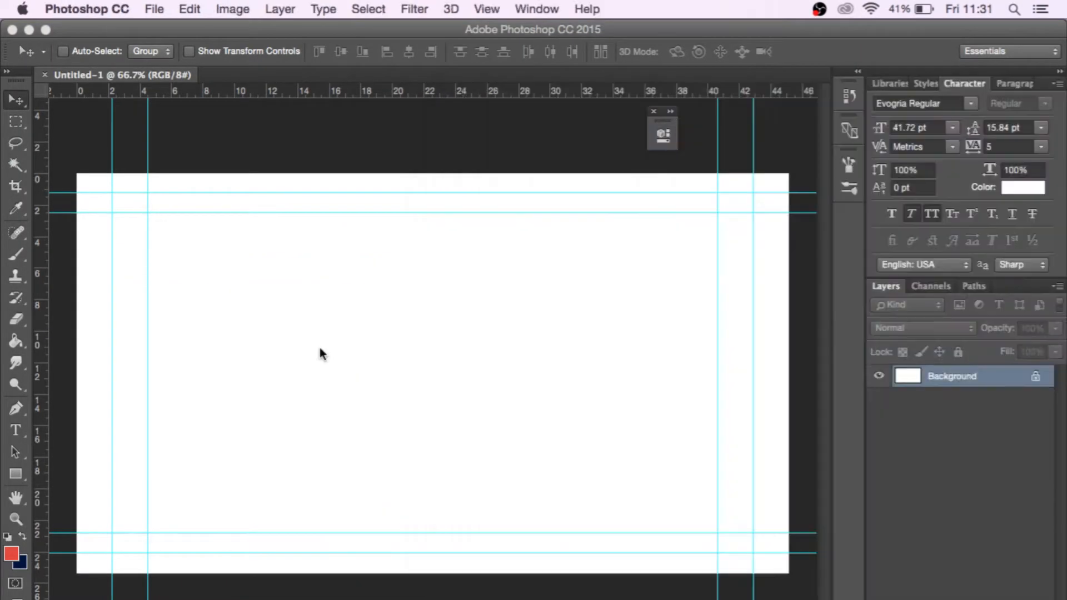
key(super+v)
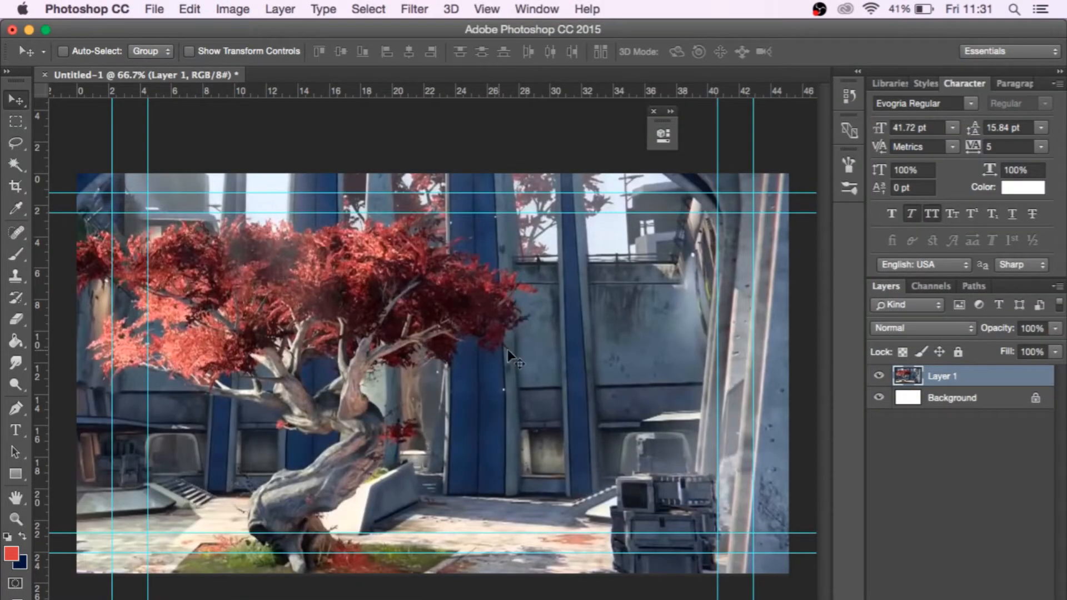
drag(389, 389, 489, 421)
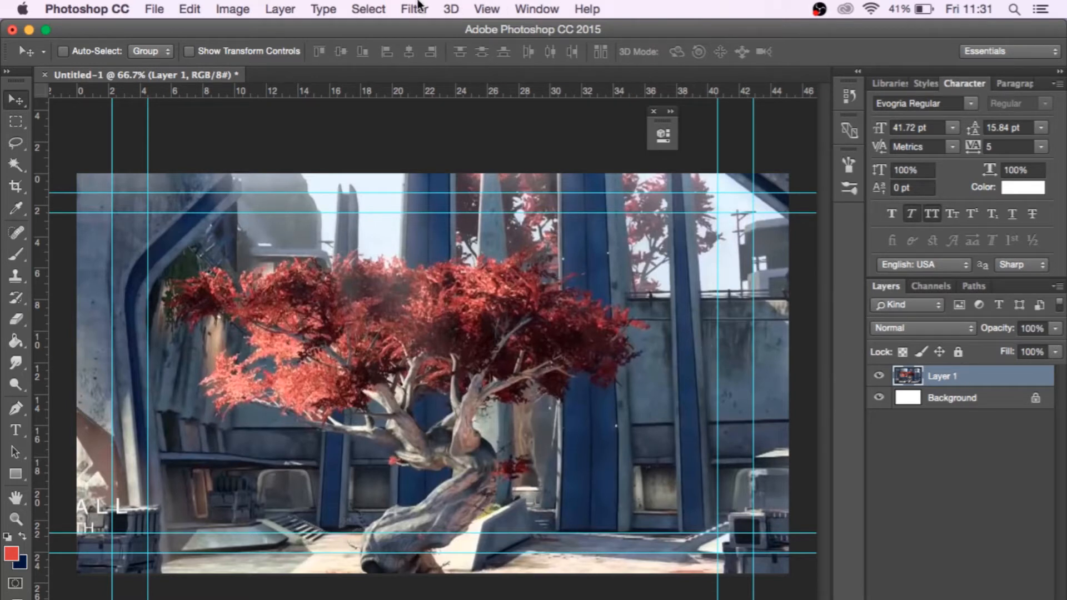
- Apply a Gaussian Blur with a 5.0 pixel radius to the pasted tree image
click(420, 7)
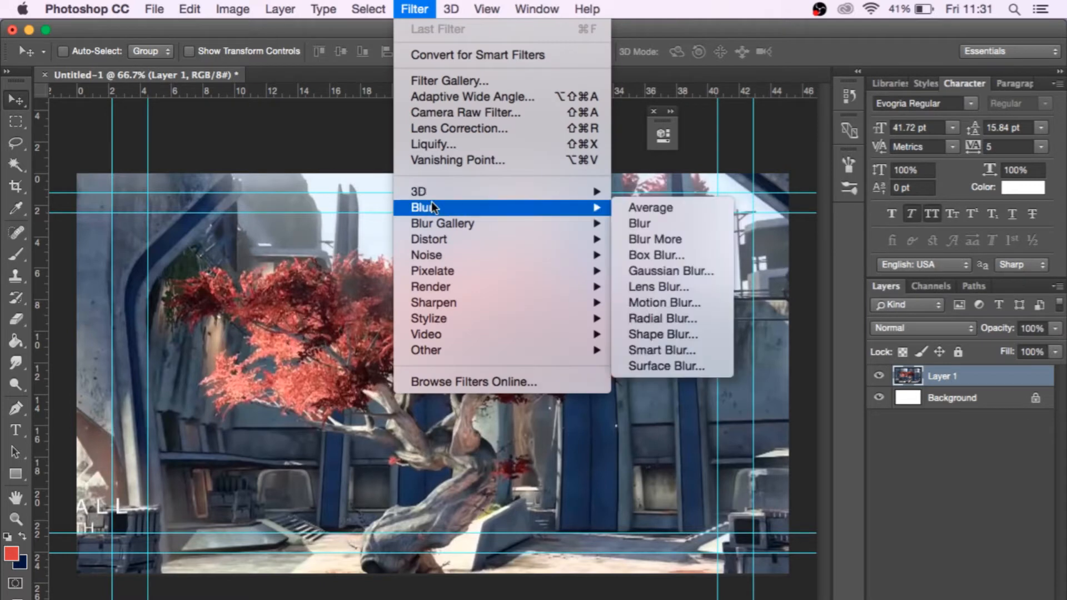
mouse_move(598, 209)
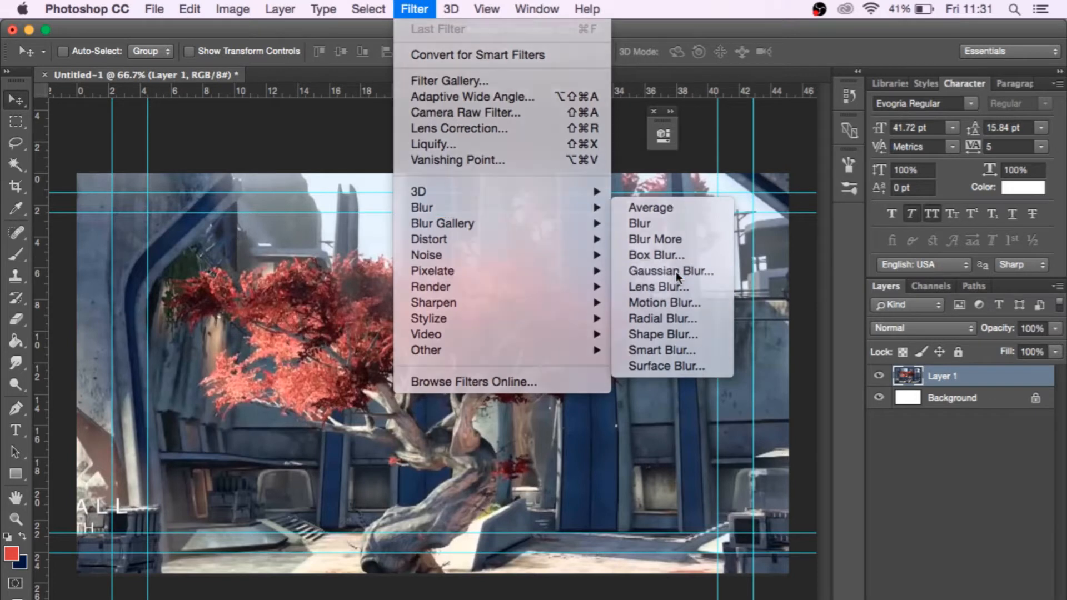
click(675, 272)
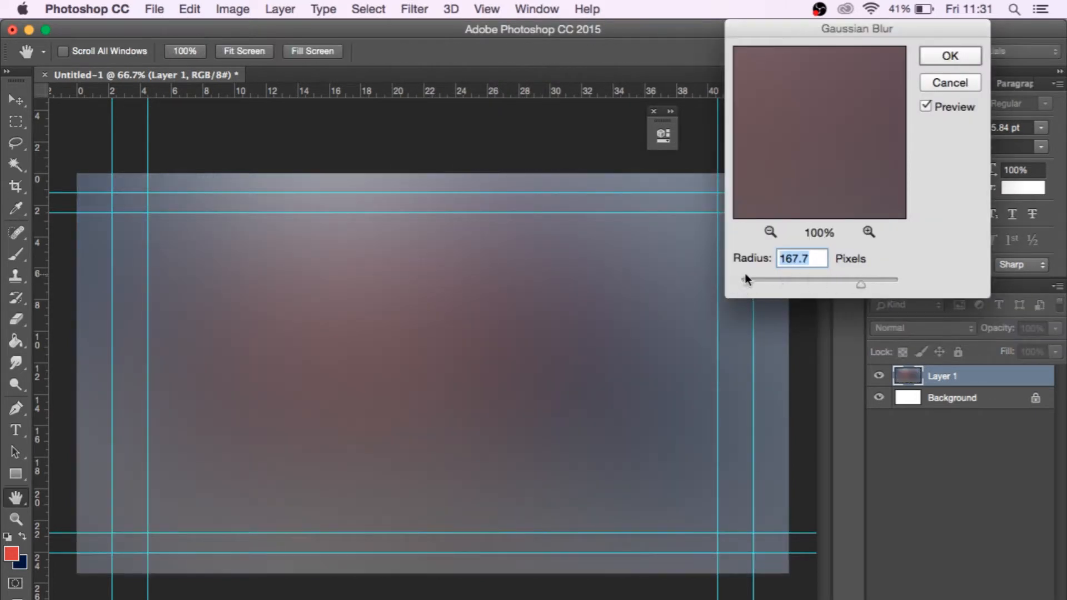
drag(745, 277, 772, 281)
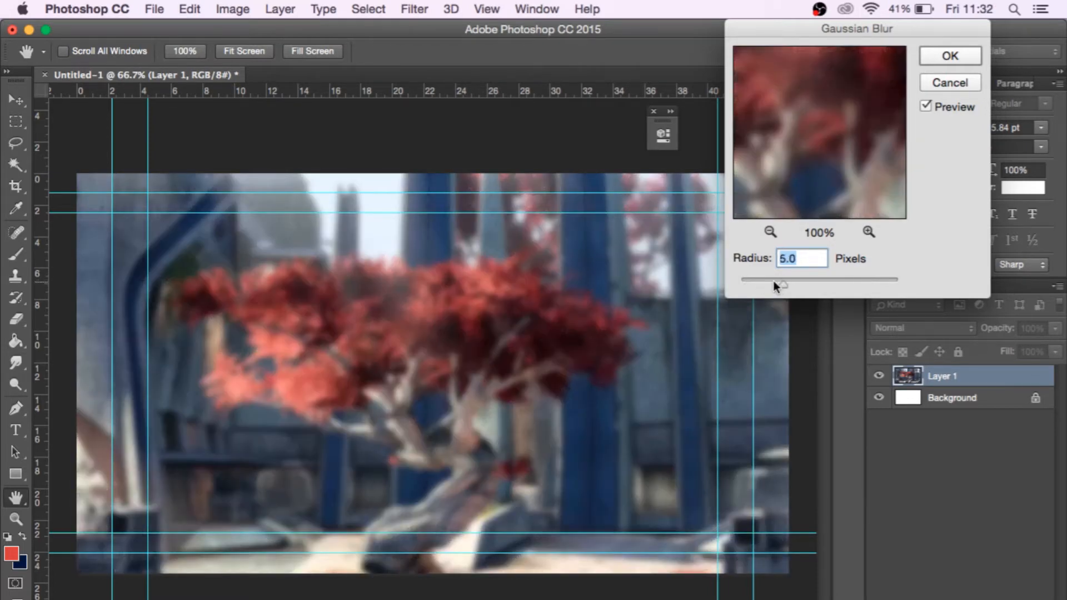
click(945, 60)
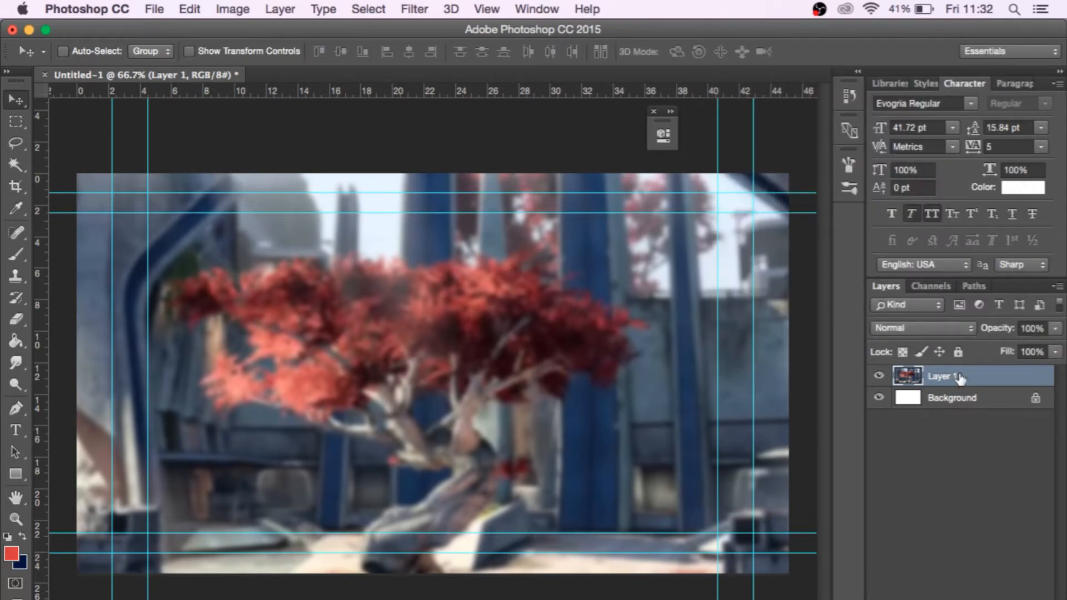
- Reduce the tree image's saturation to about -22 with Hue/Saturation
key(super+u)
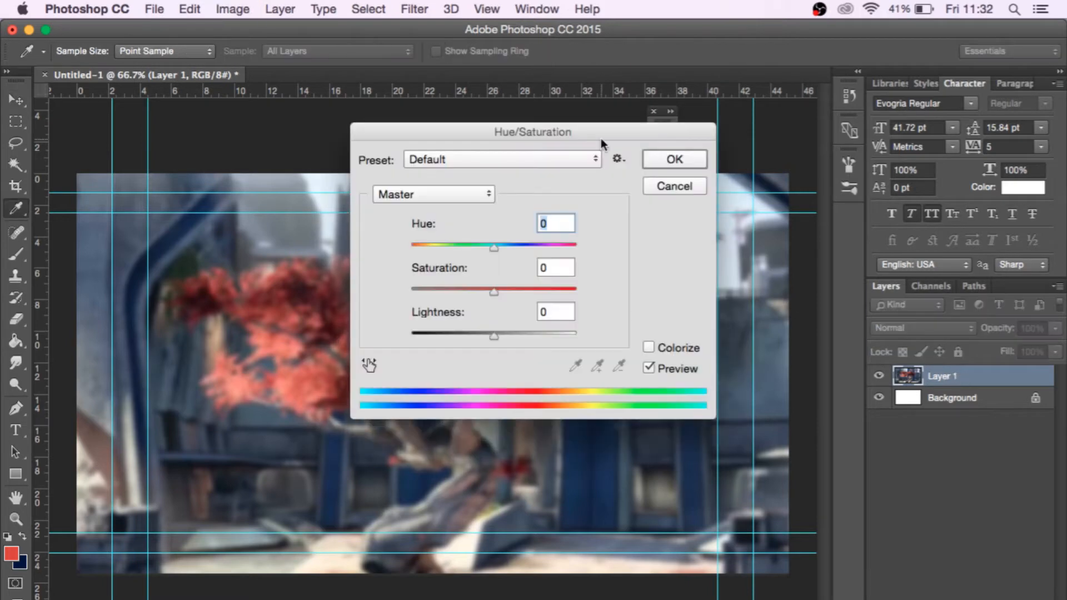
drag(558, 129, 732, 121)
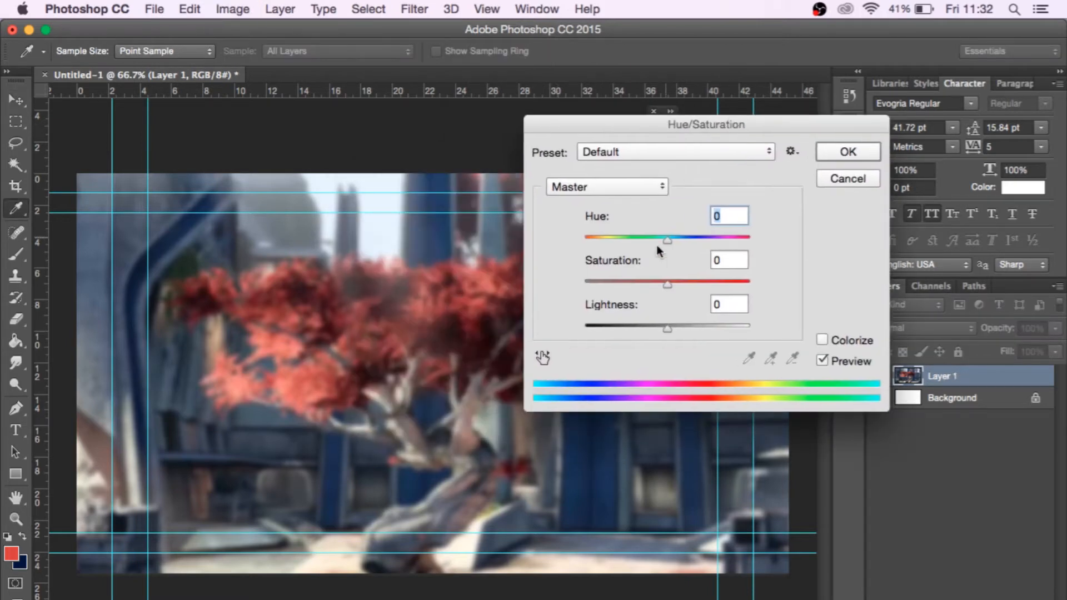
click(648, 282)
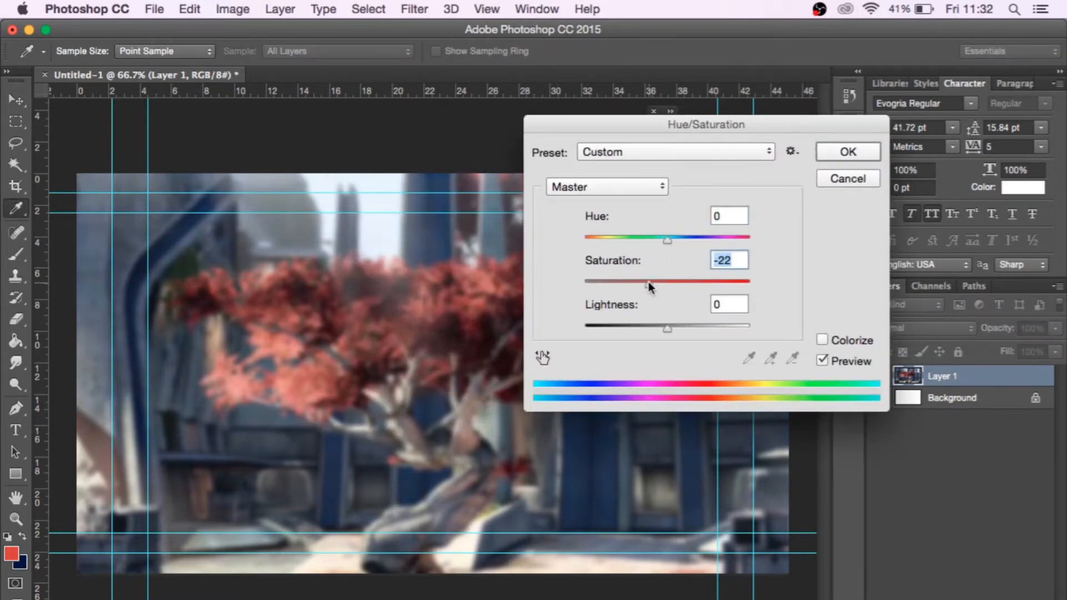
drag(648, 281, 645, 282)
click(848, 153)
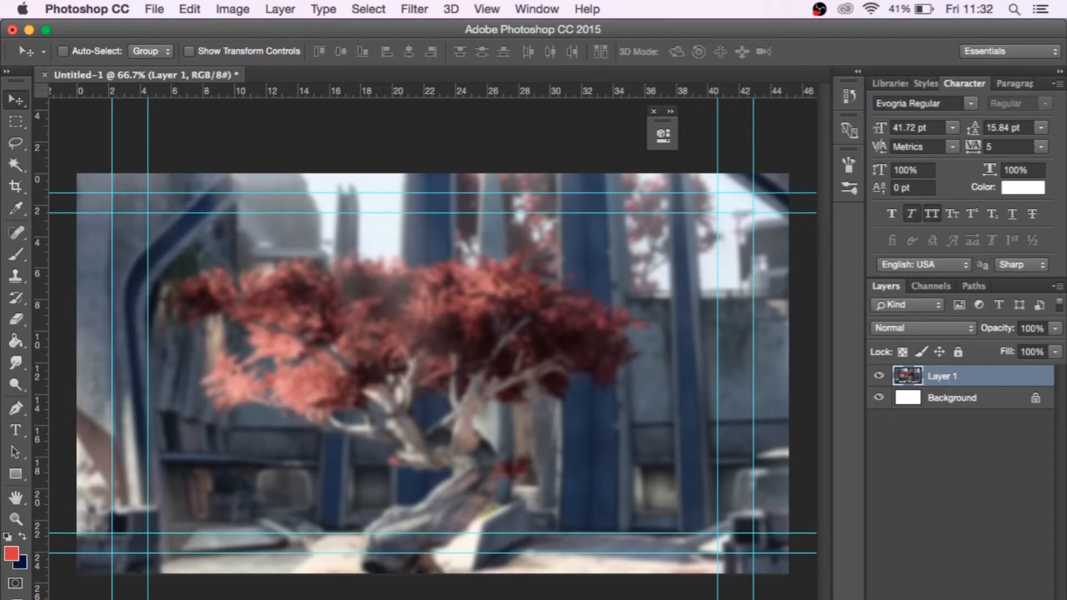
- Add a new empty layer above the tree image and choose the Ellipse Tool
key(super+shift+alt+n)
click(16, 473)
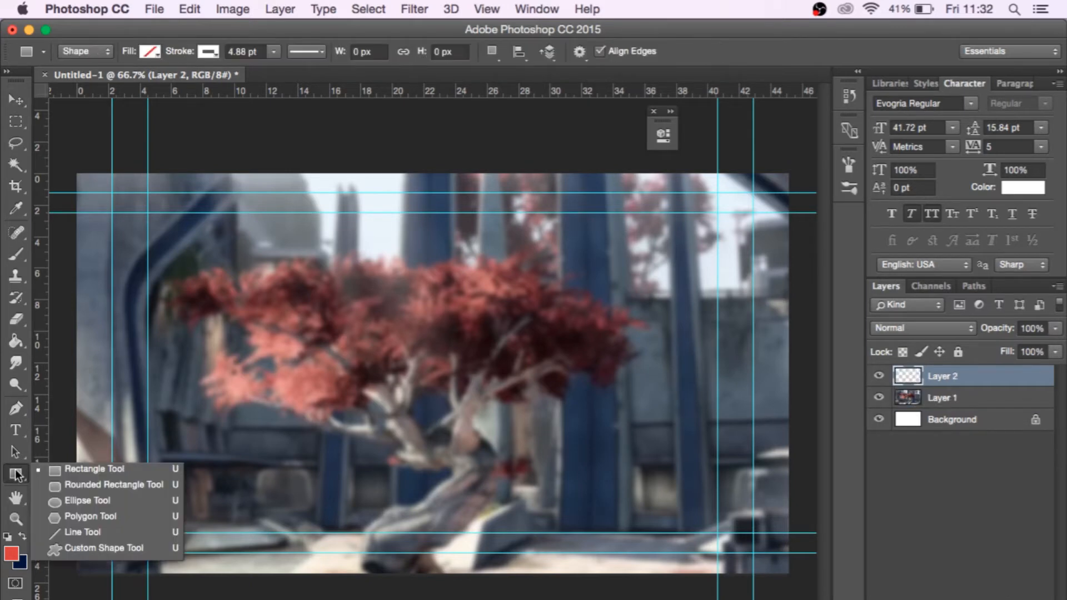
click(121, 499)
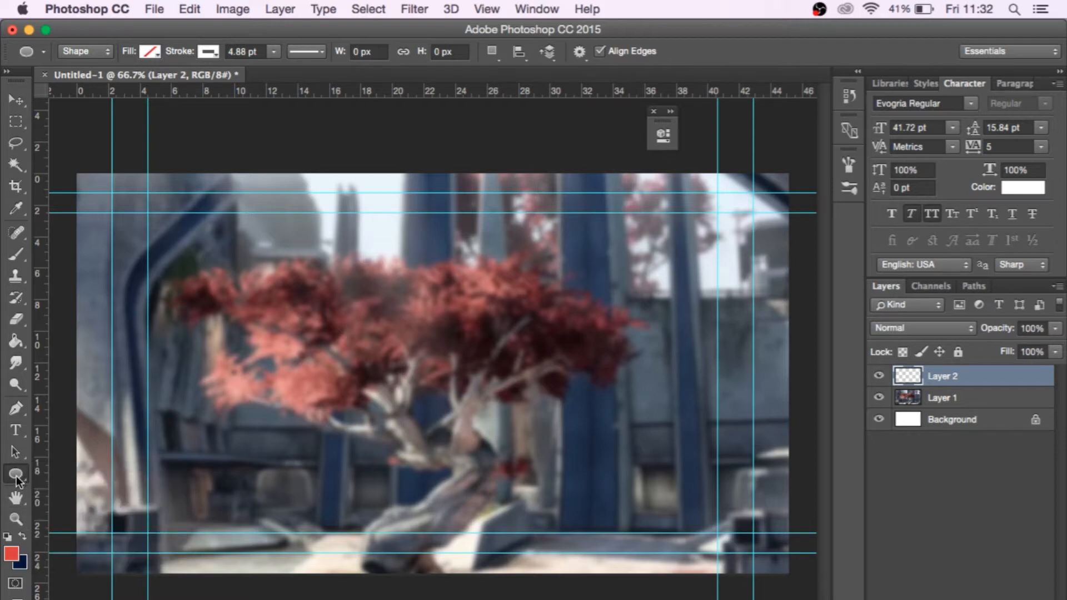
- Set the foreground colour to white (ffffff)
click(11, 553)
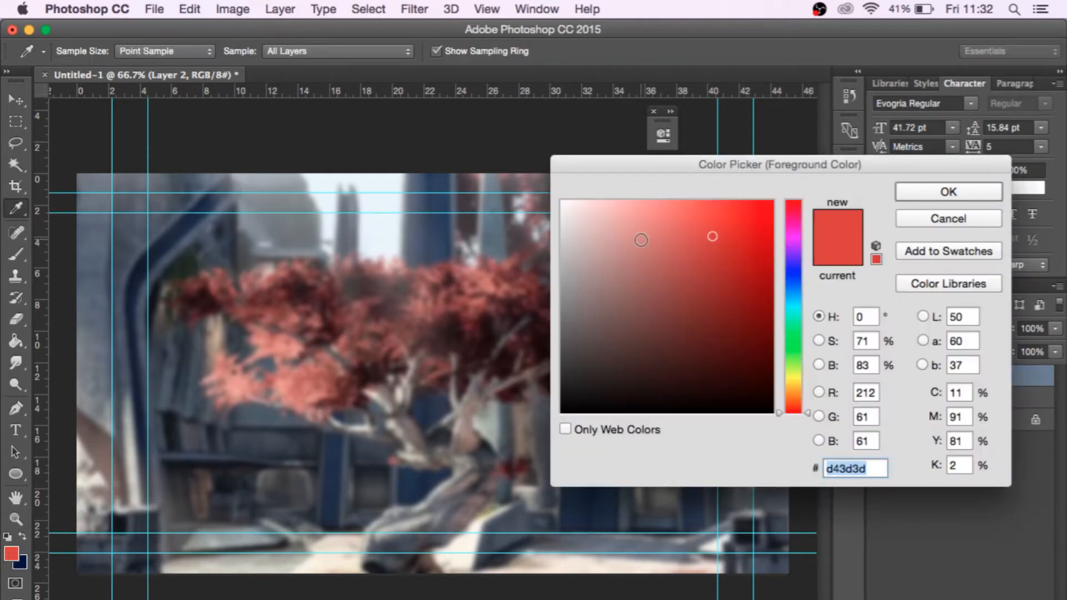
drag(639, 238, 467, 166)
click(948, 192)
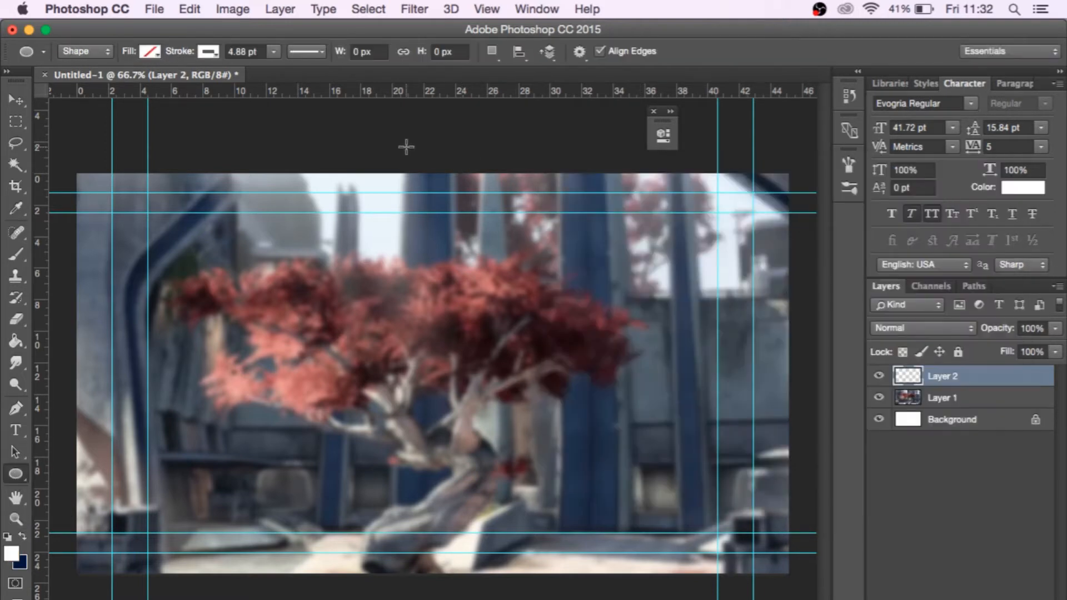
- Sample a salmon pink from the tree's foliage as the foreground colour and set the Ellipse Tool to that fill with no stroke
scroll(381, 140, down, 2)
scroll(381, 140, down, 1)
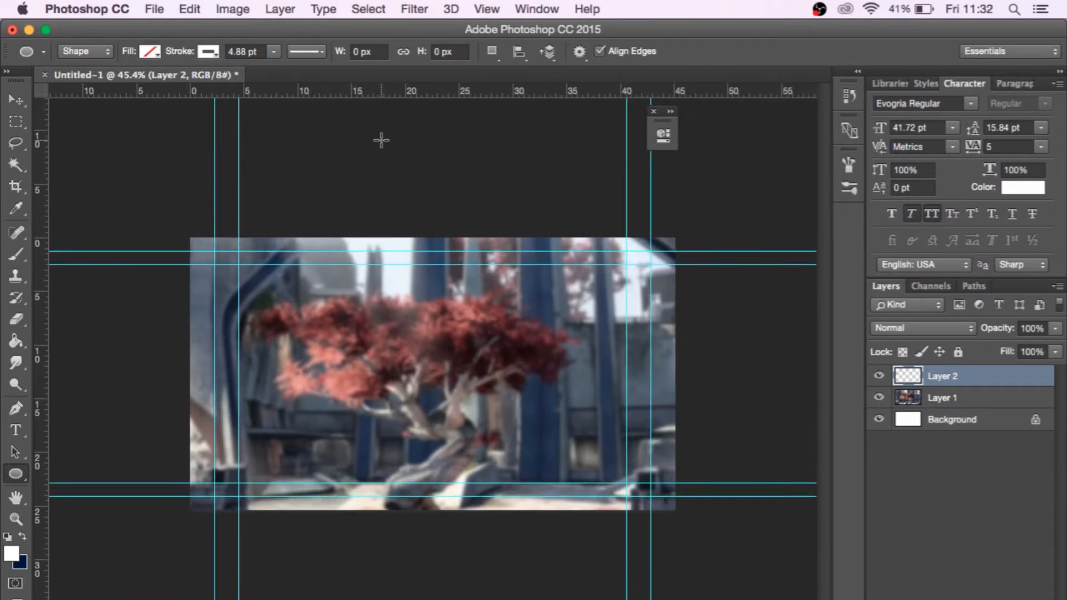
click(11, 553)
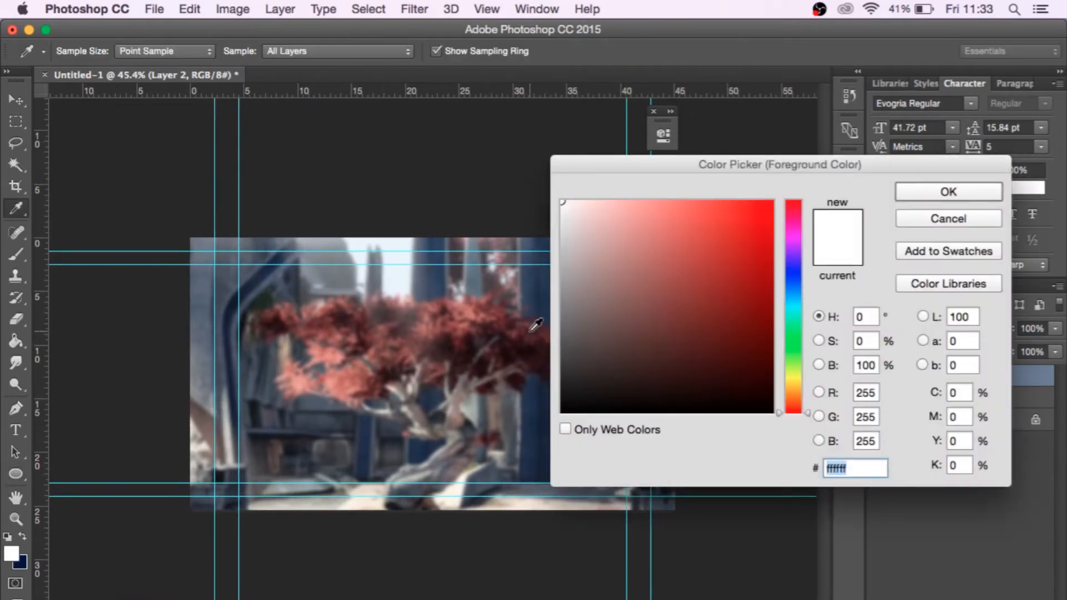
click(340, 347)
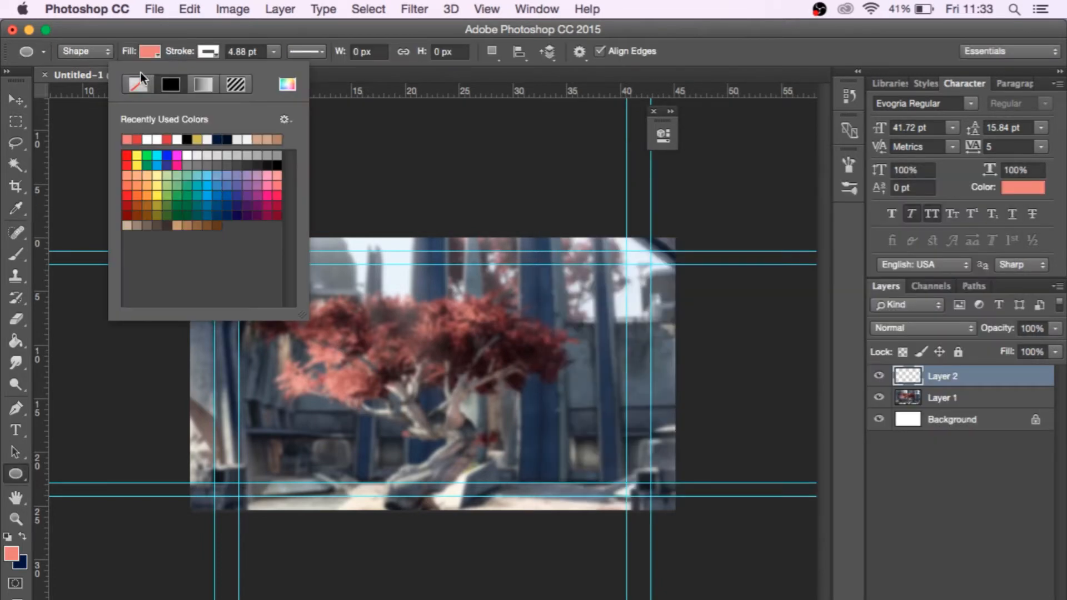
click(135, 81)
click(380, 80)
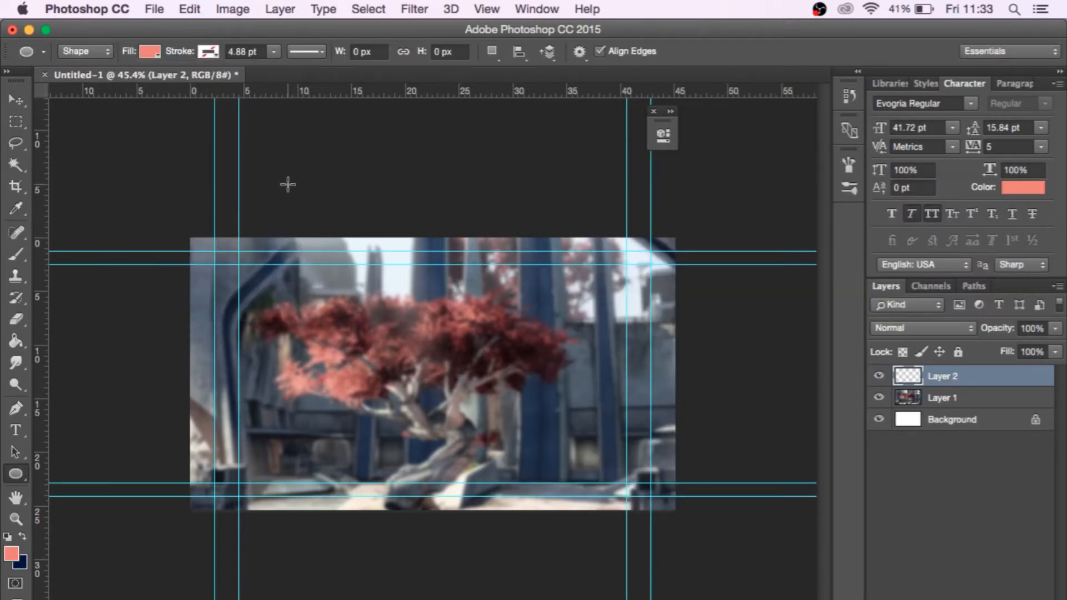
- Draw a salmon ellipse about 895 × 333 px across the canvas's upper edge and move it slightly left to centre it horizontally
drag(288, 183, 631, 309)
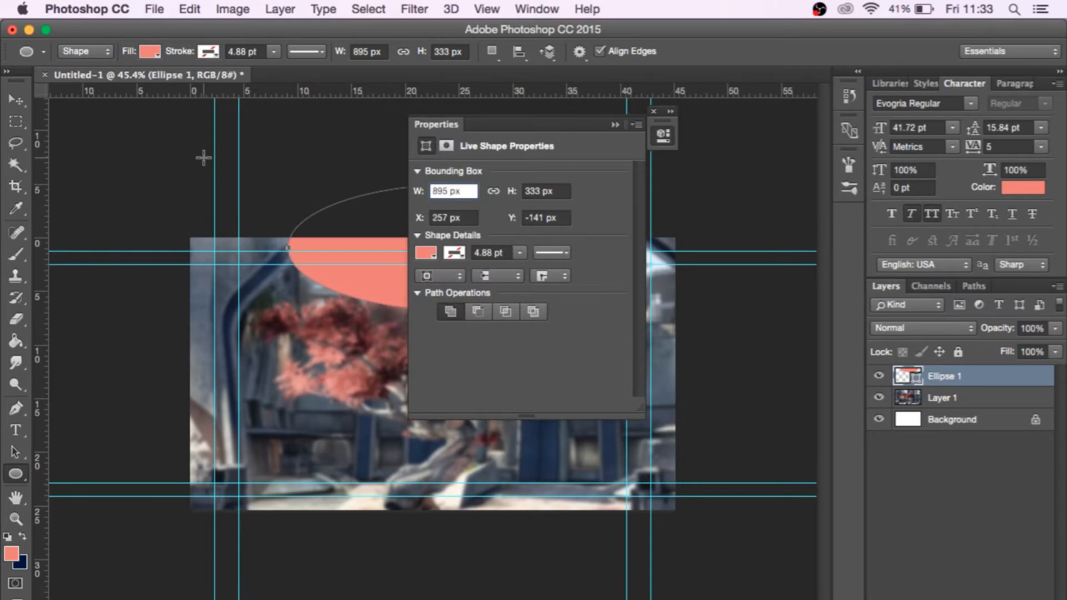
click(615, 124)
click(15, 100)
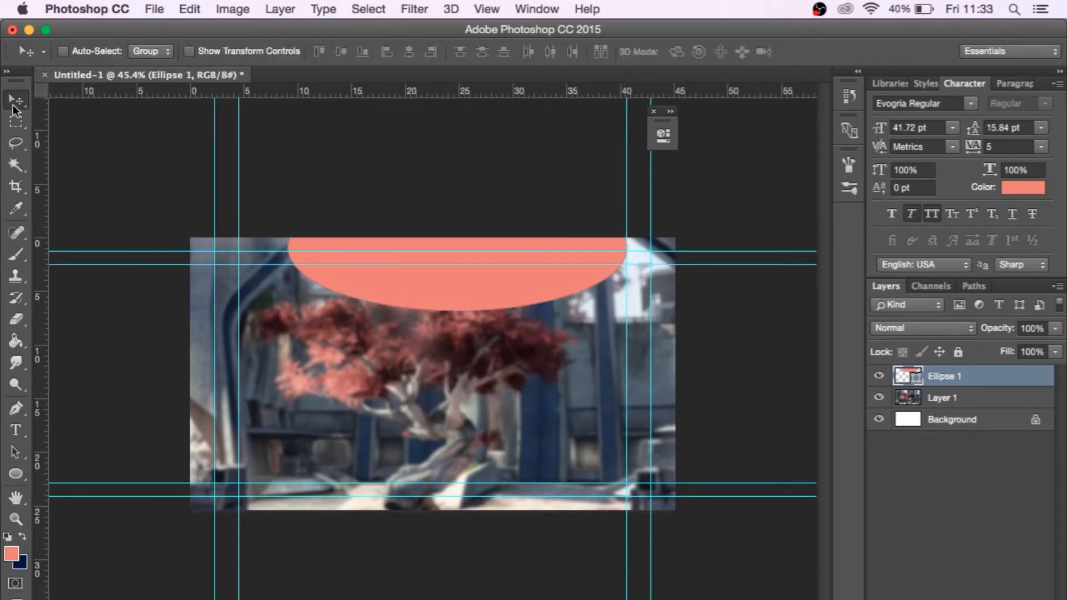
drag(457, 211, 423, 206)
- Rasterize the ellipse and apply a Gaussian Blur with a radius of about 170.7 pixels
click(410, 8)
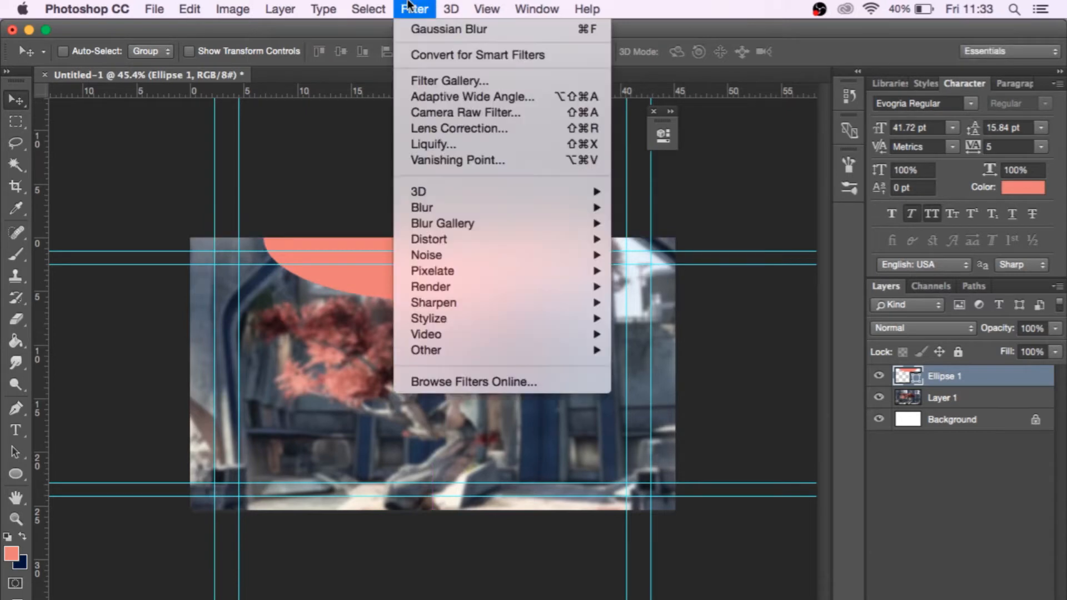
mouse_move(435, 206)
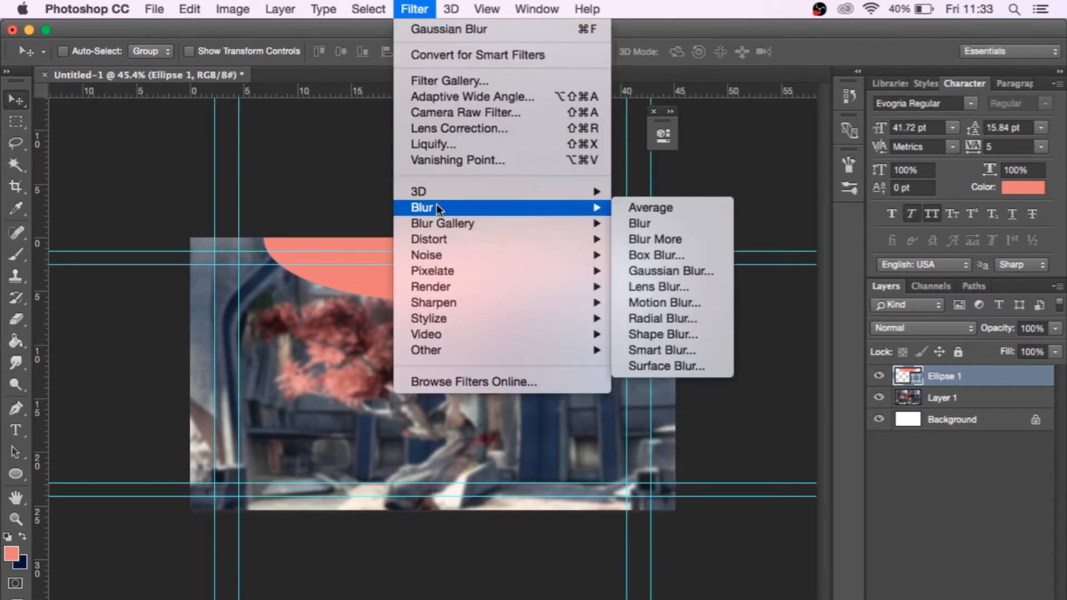
click(676, 271)
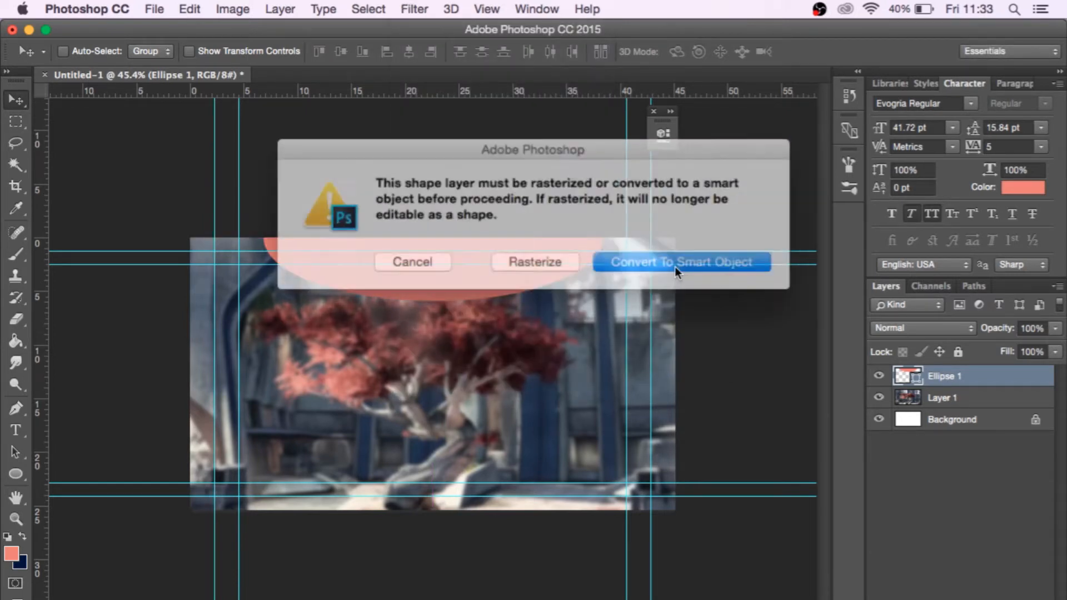
click(513, 256)
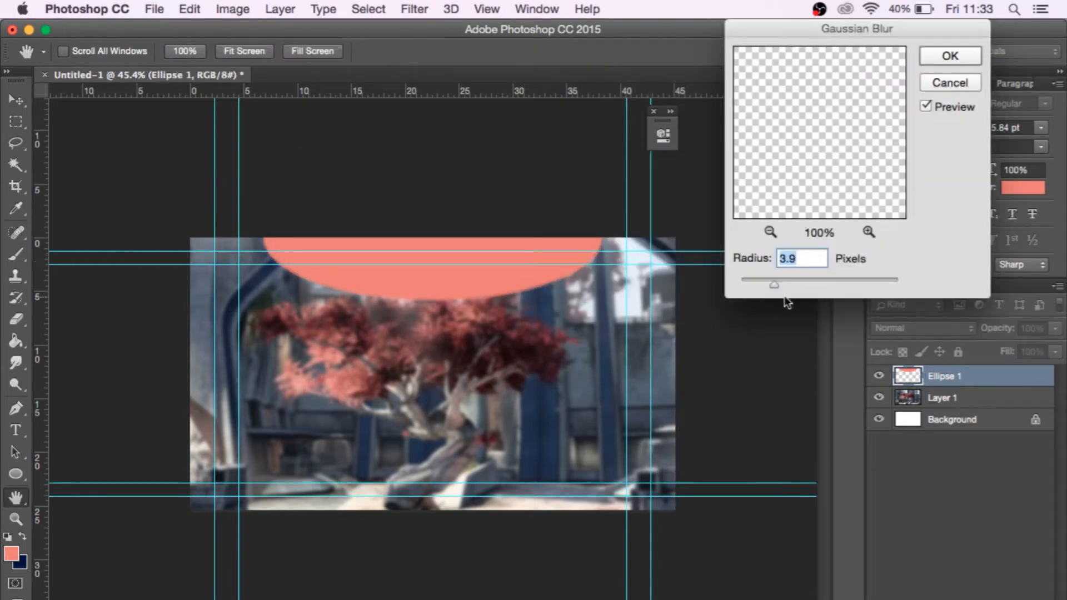
click(848, 281)
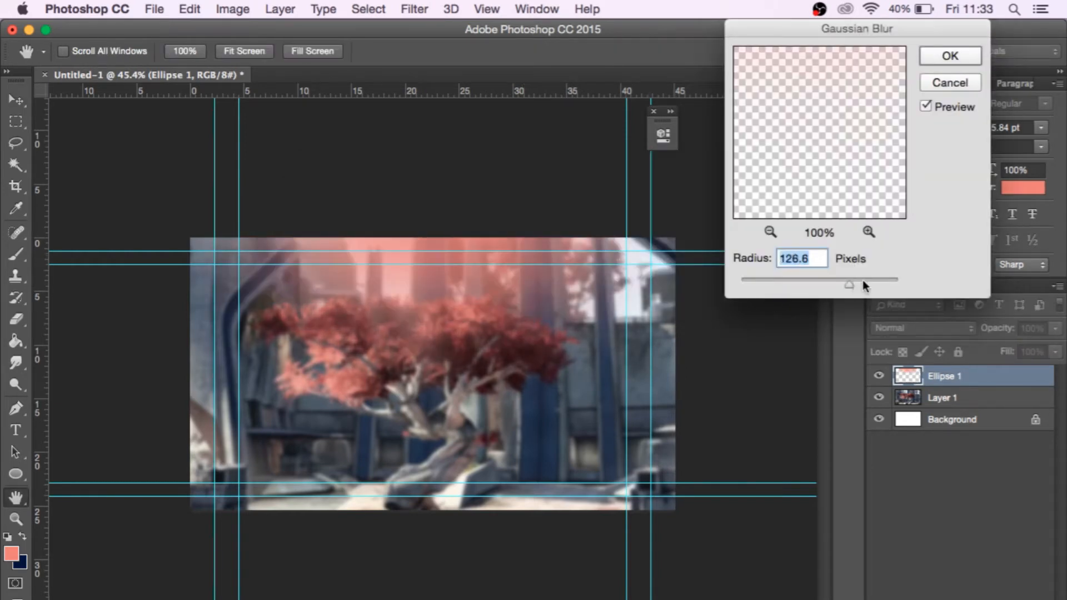
click(863, 281)
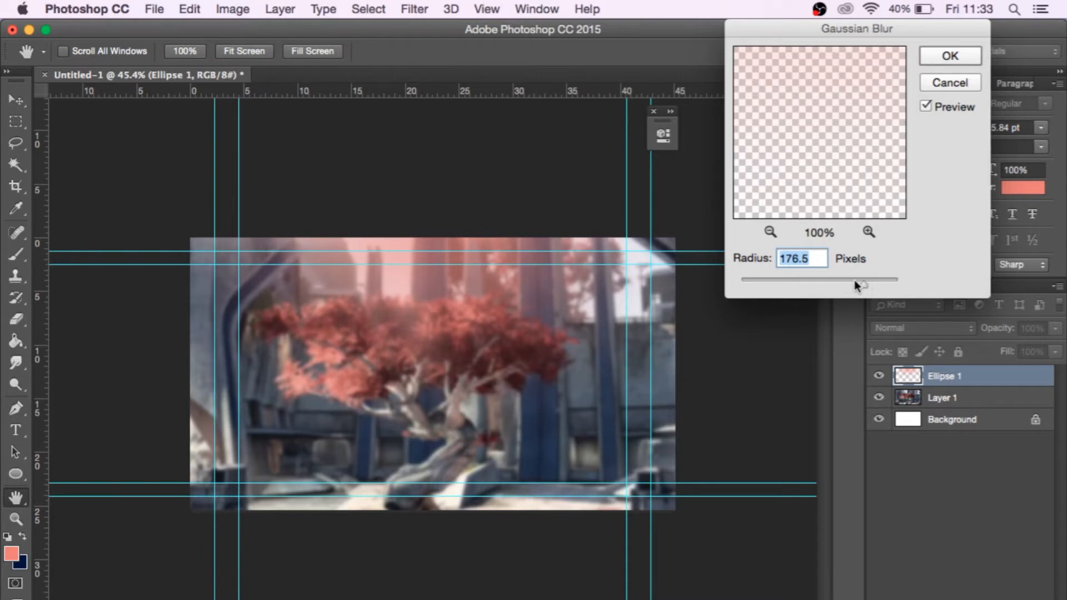
click(849, 281)
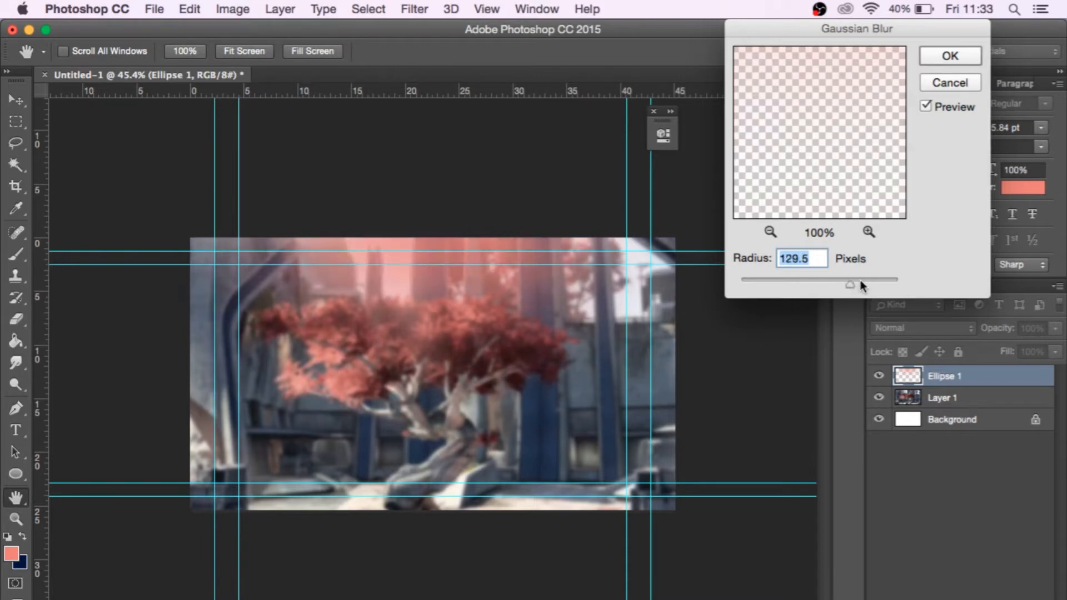
click(861, 281)
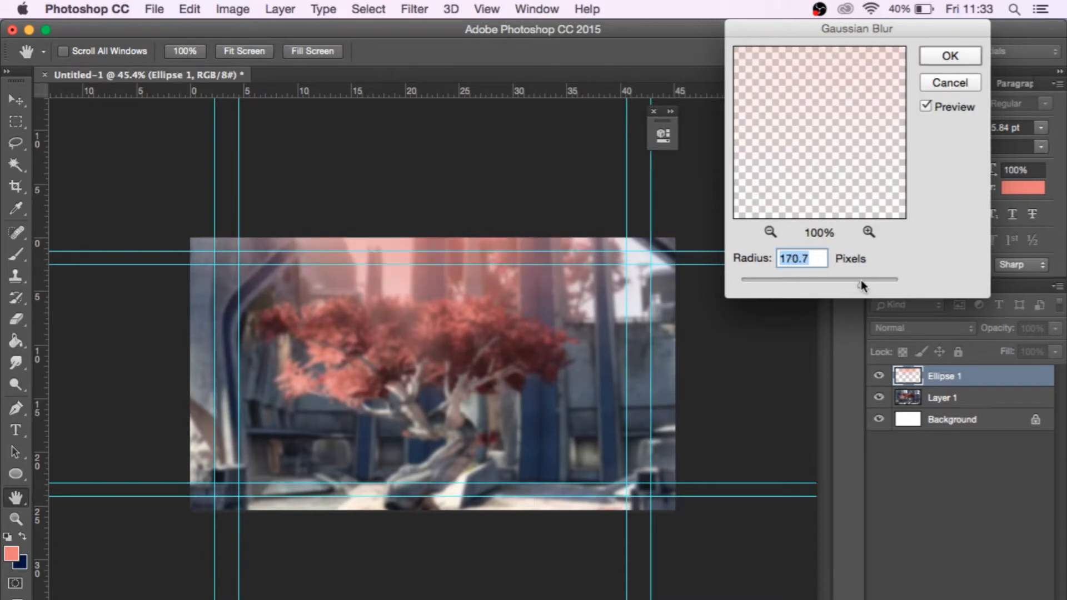
click(943, 52)
- Reduce the tree image layer's saturation to -42 with Hue/Saturation
scroll(469, 319, up, 3)
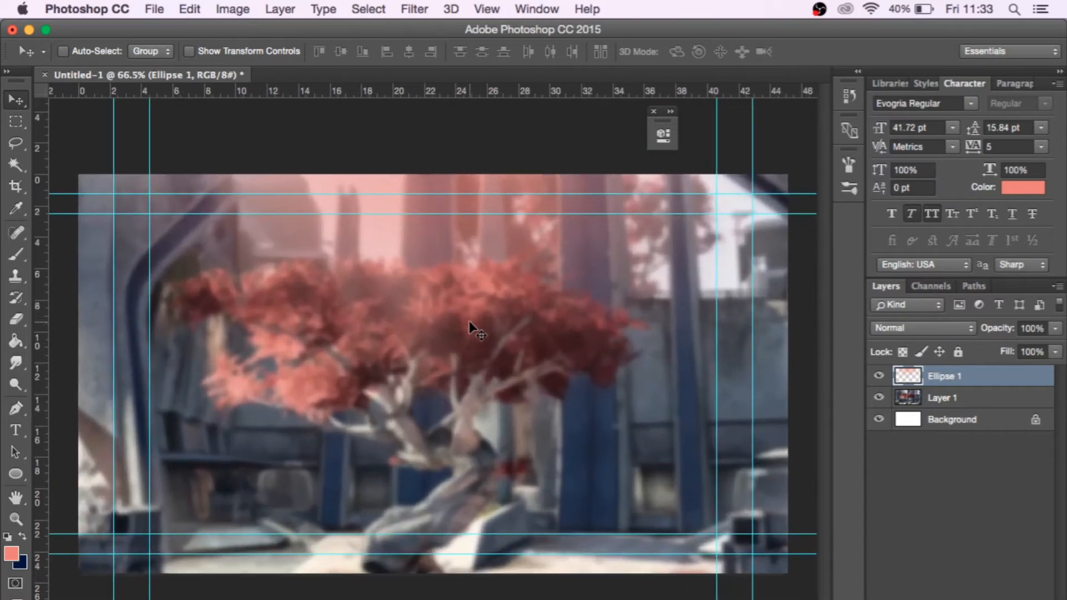
scroll(469, 321, down, 1)
click(976, 398)
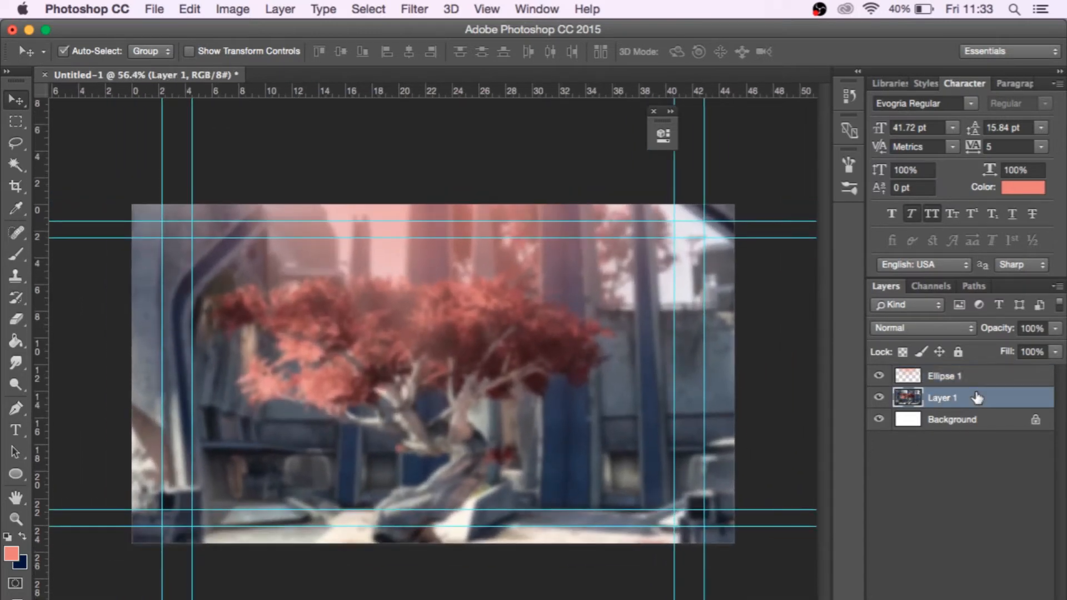
key(super+u)
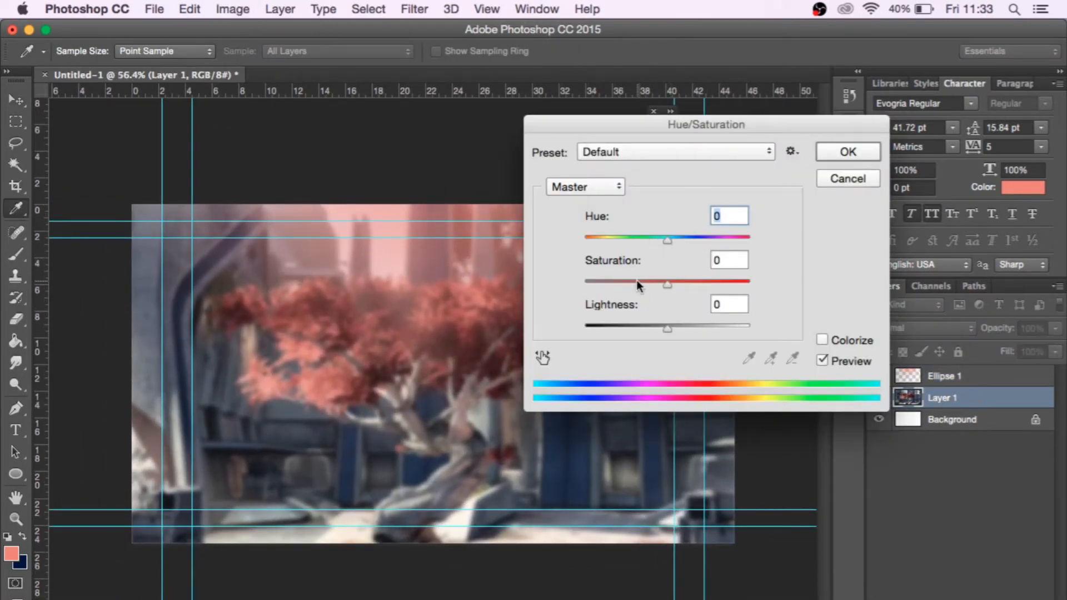
drag(636, 279, 631, 279)
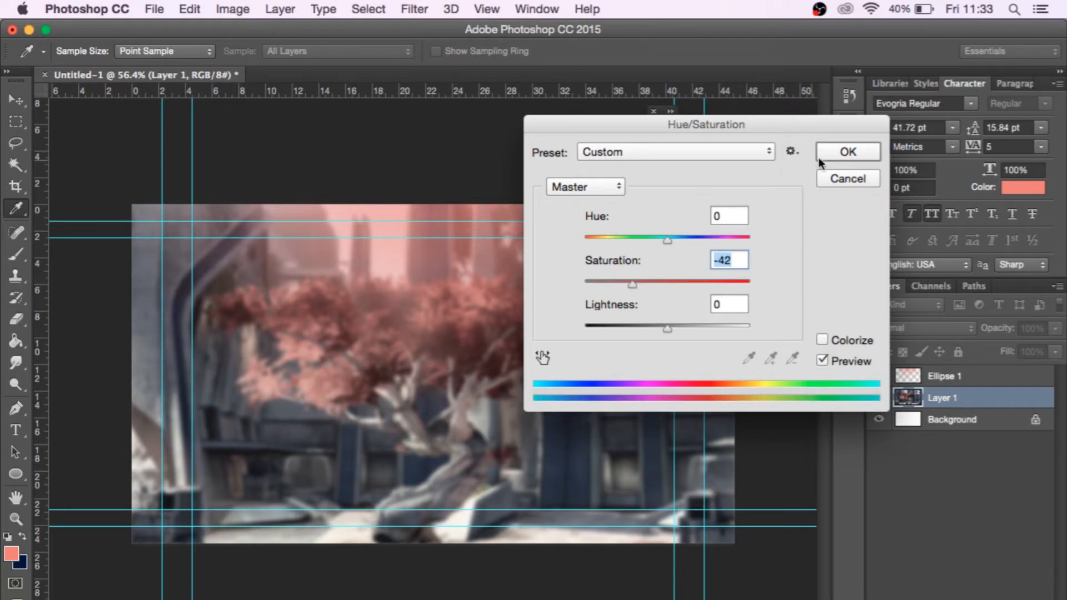
click(839, 154)
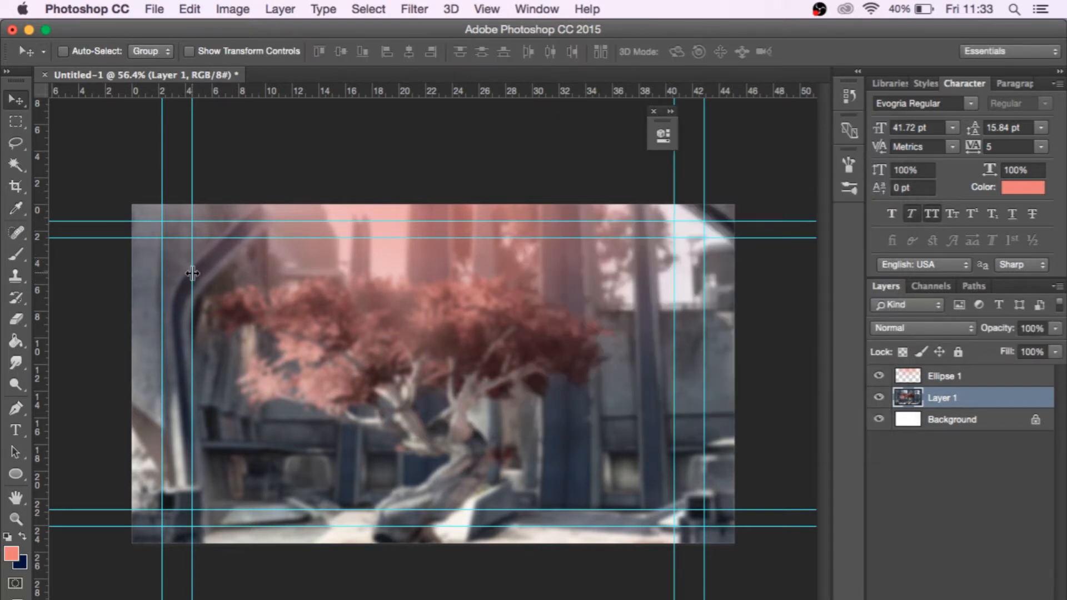
- Move all the horizontal and vertical guides outside the canvas area
drag(192, 272, 75, 273)
drag(225, 221, 252, 136)
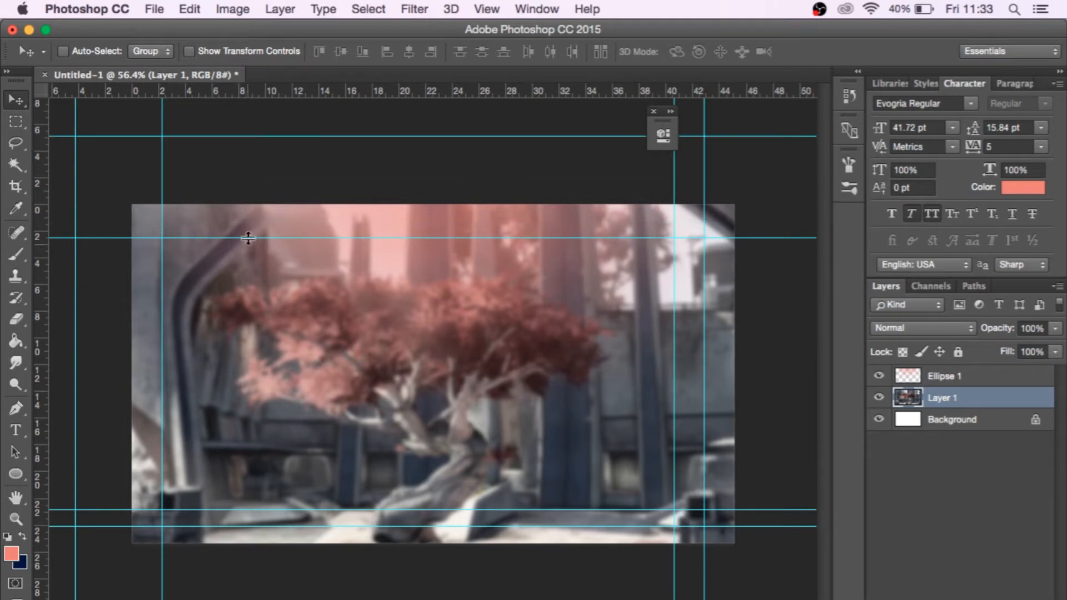
drag(249, 238, 269, 147)
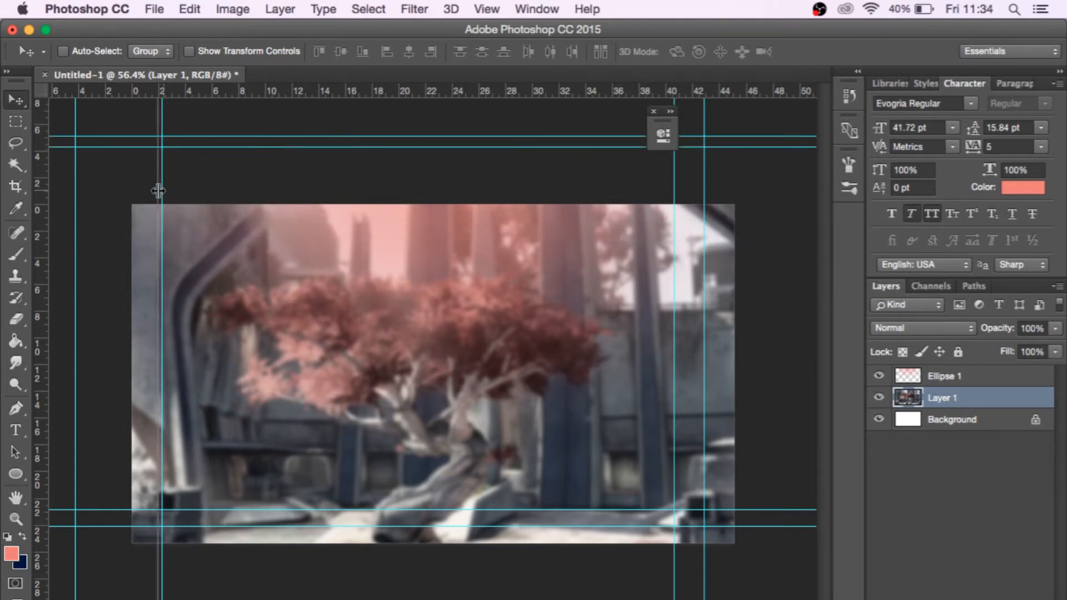
drag(158, 190, 80, 165)
drag(394, 526, 422, 599)
drag(453, 509, 549, 599)
drag(704, 480, 802, 473)
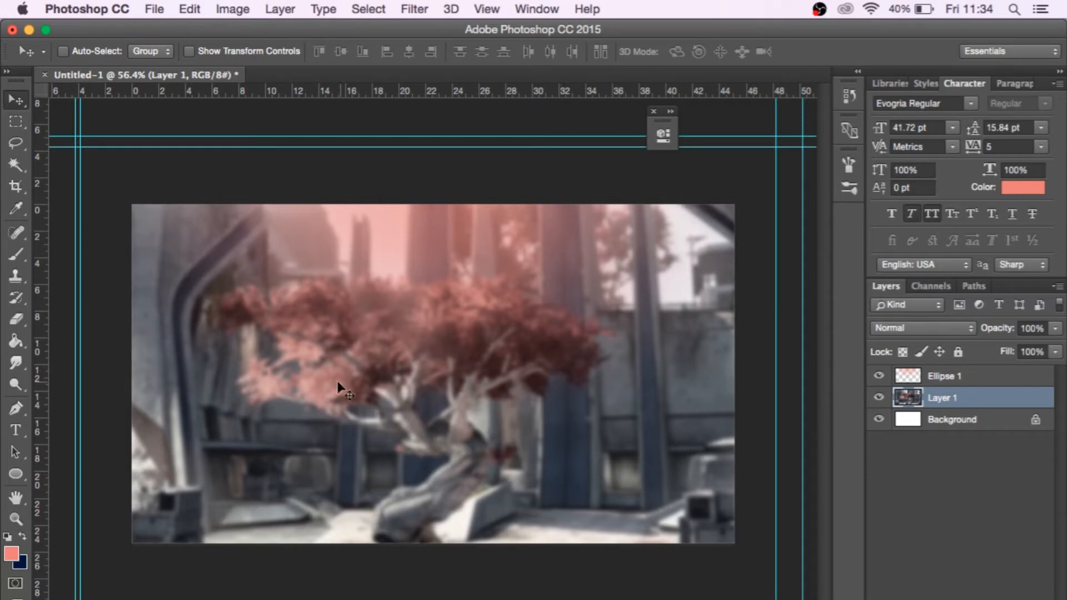
- Duplicate the blurred ellipse layer and rotate the copy about 180 degrees
click(993, 380)
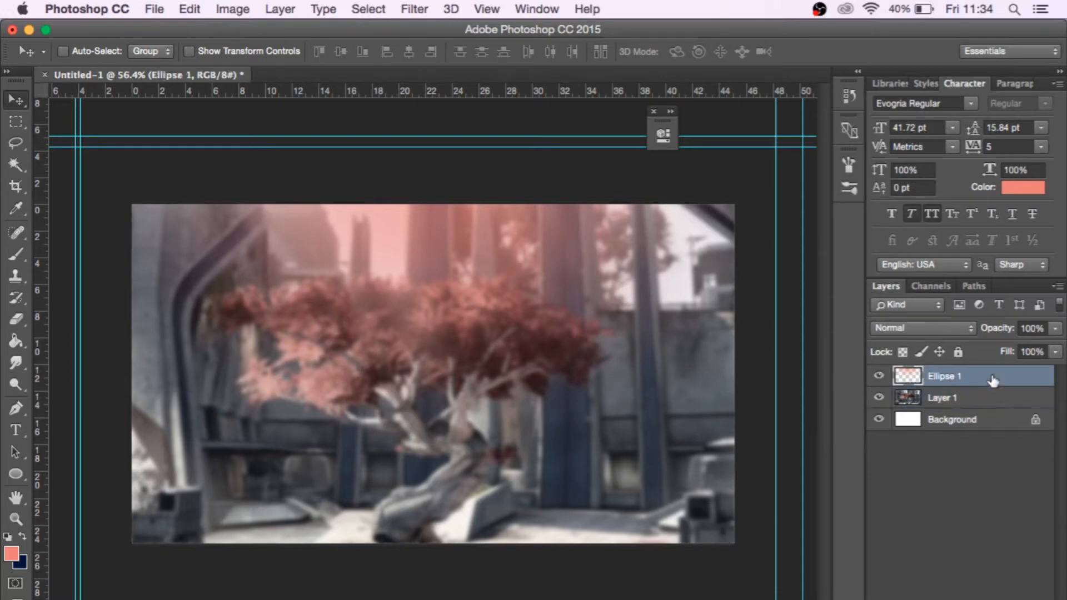
key(super+j)
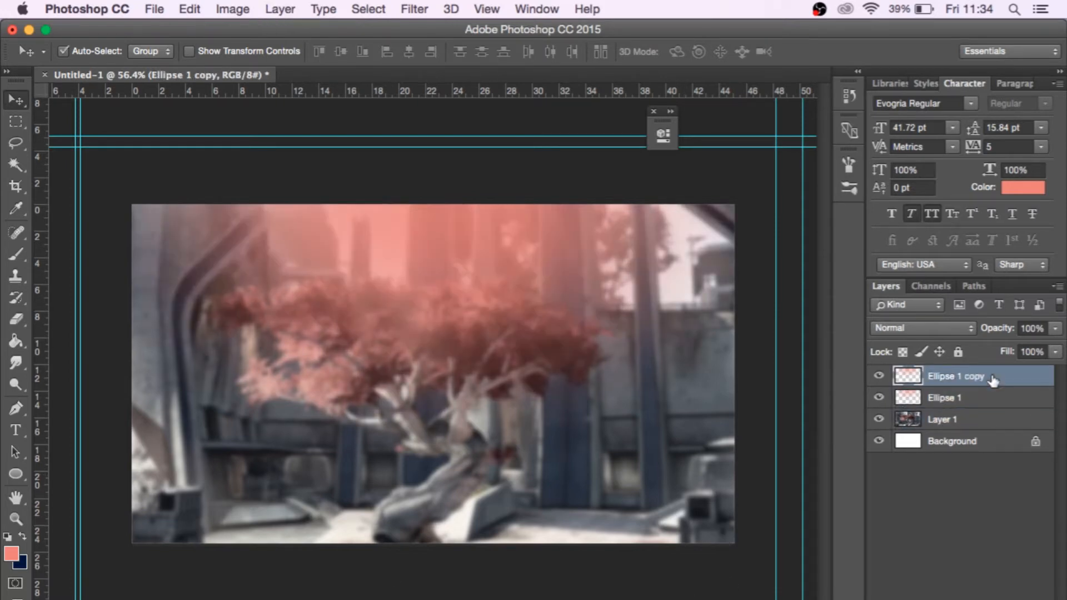
key(super+t)
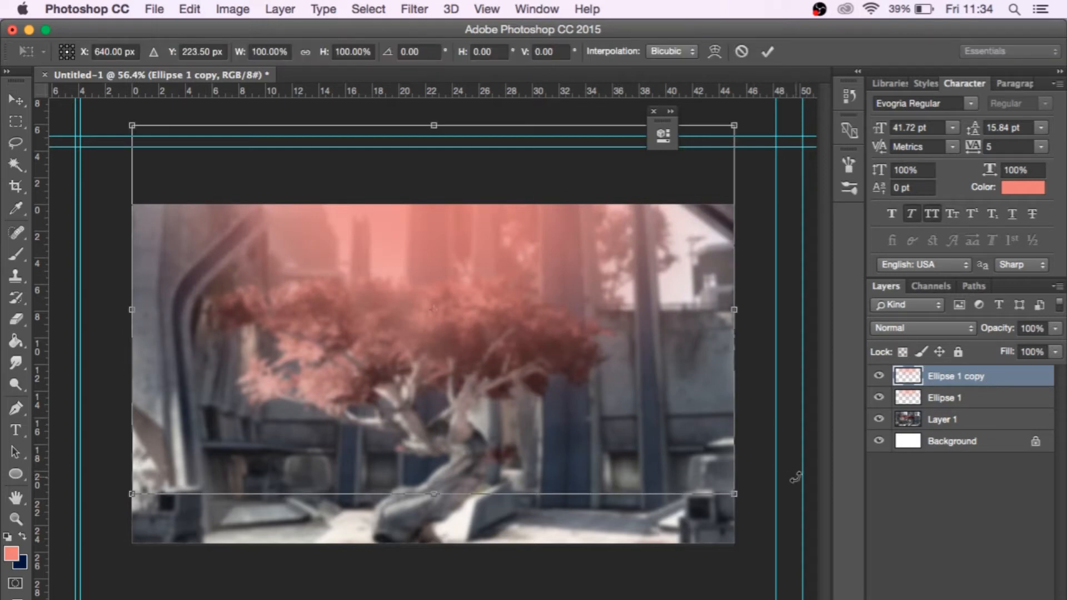
drag(790, 480, 98, 124)
key(Return)
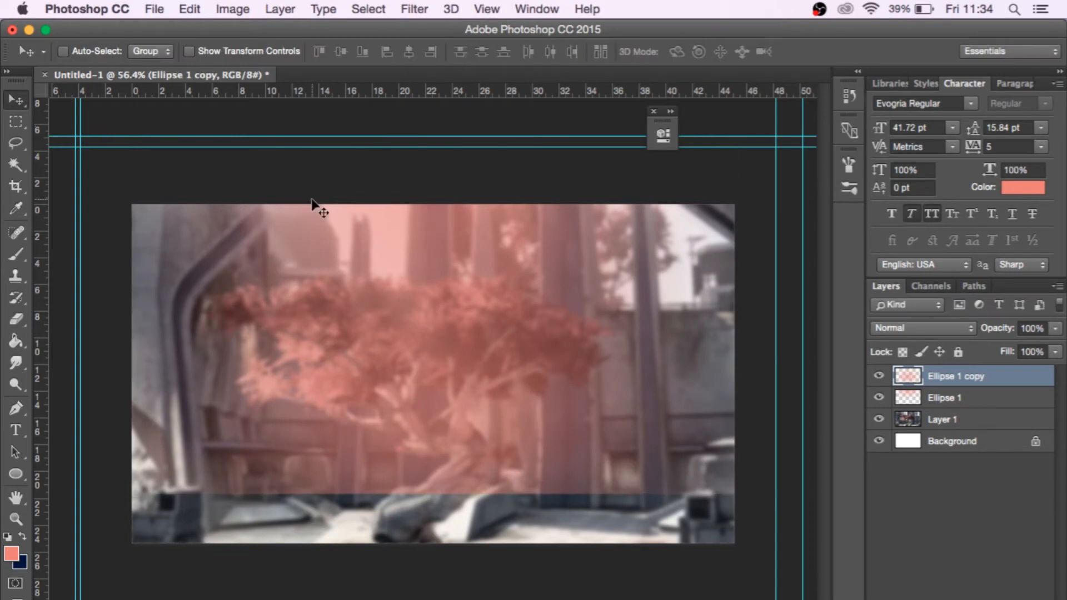
- Move the ellipse copy down to the canvas's lower edge and turn it white with Saturation -100 and Lightness +100
drag(312, 205, 351, 365)
key(super+u)
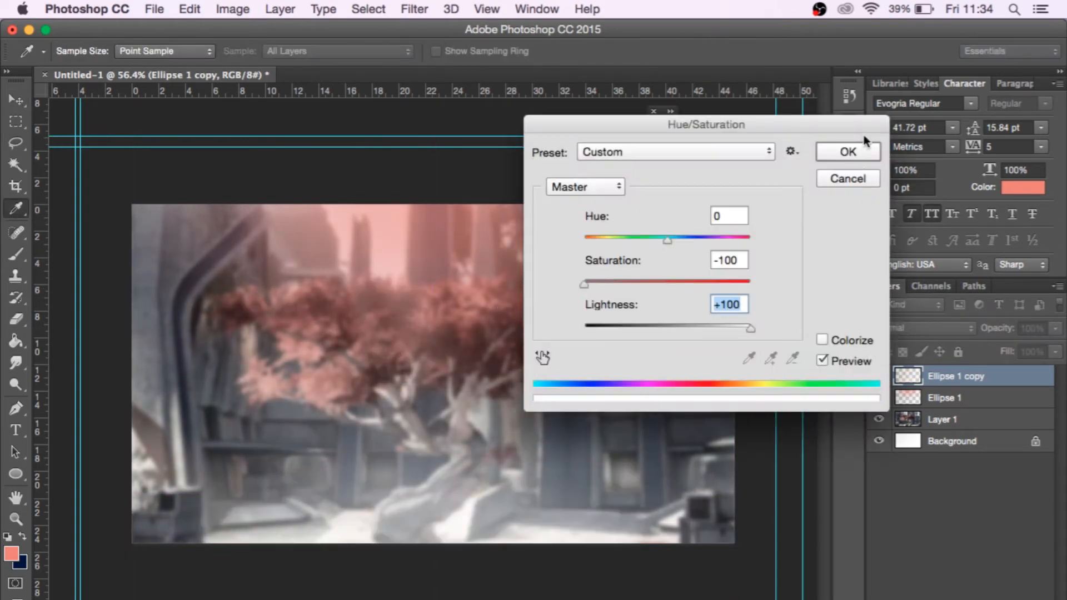
click(859, 151)
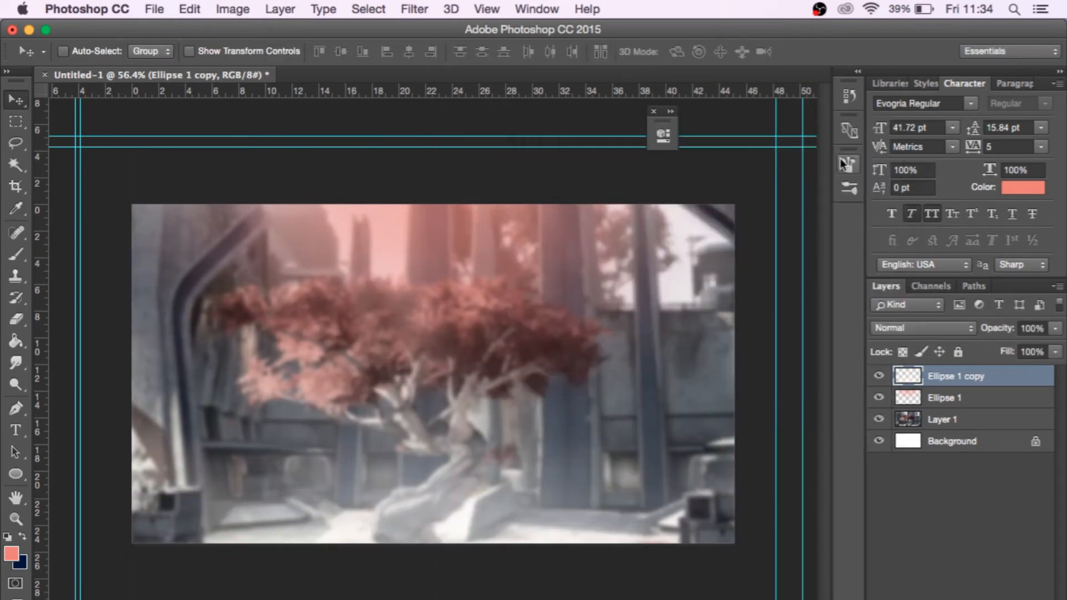
mouse_move(435, 464)
mouse_down()
mouse_move(435, 354)
mouse_move(433, 472)
mouse_up()
- Switch to Chrome and open the dafont.com website
key(super+Tab)
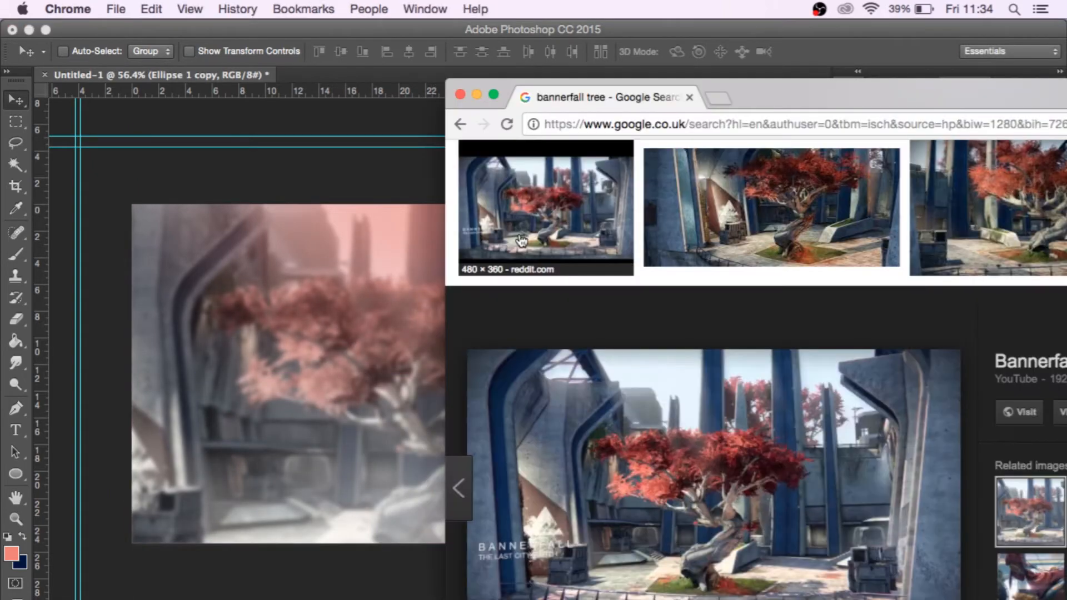
click(492, 95)
click(320, 44)
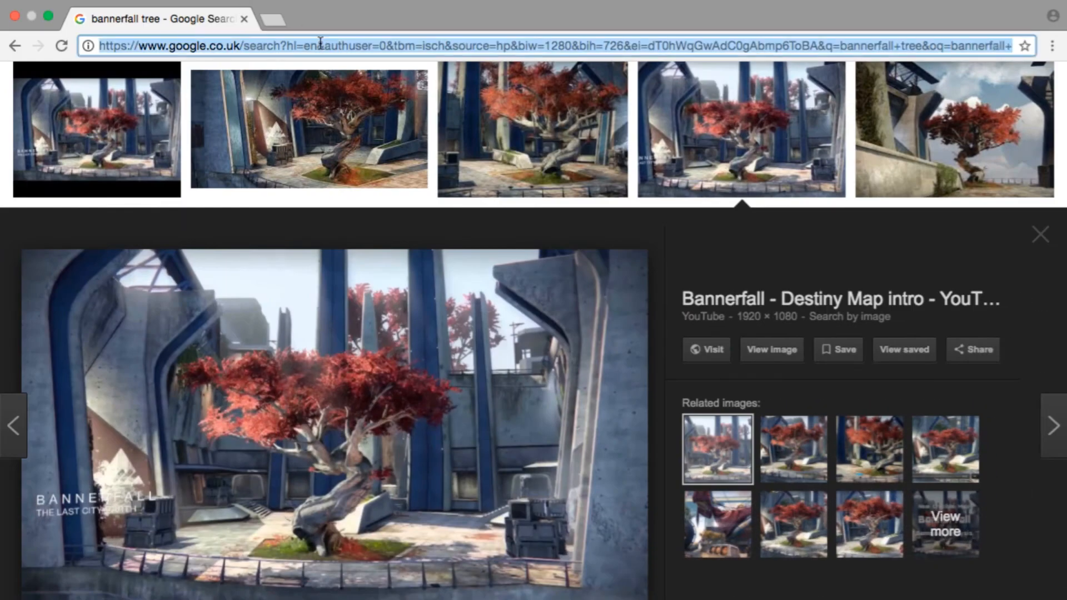
text(d)
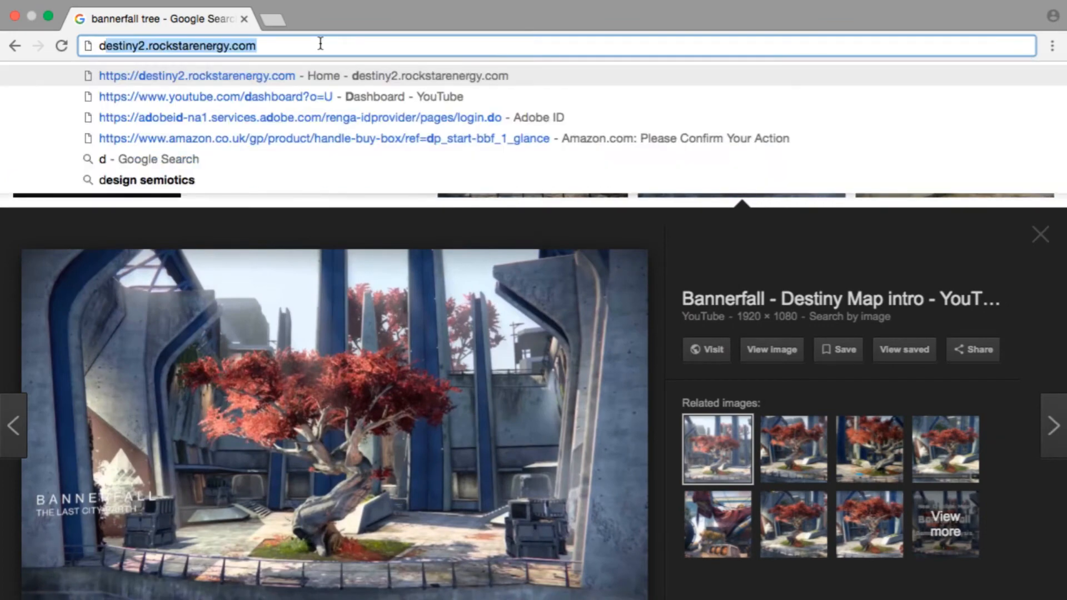
text(afont)
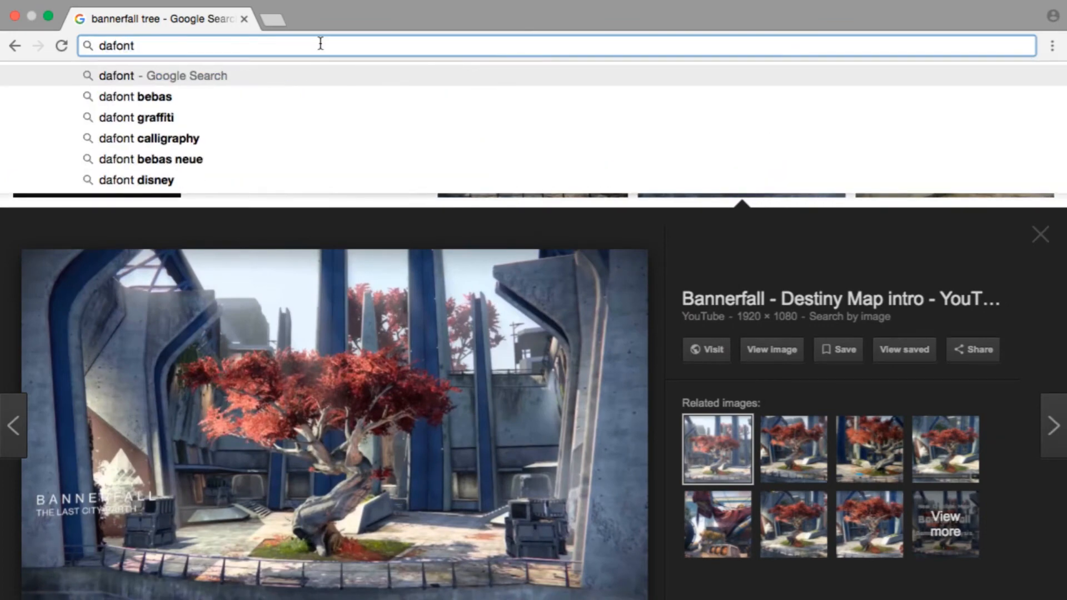
text(.c)
key(Return)
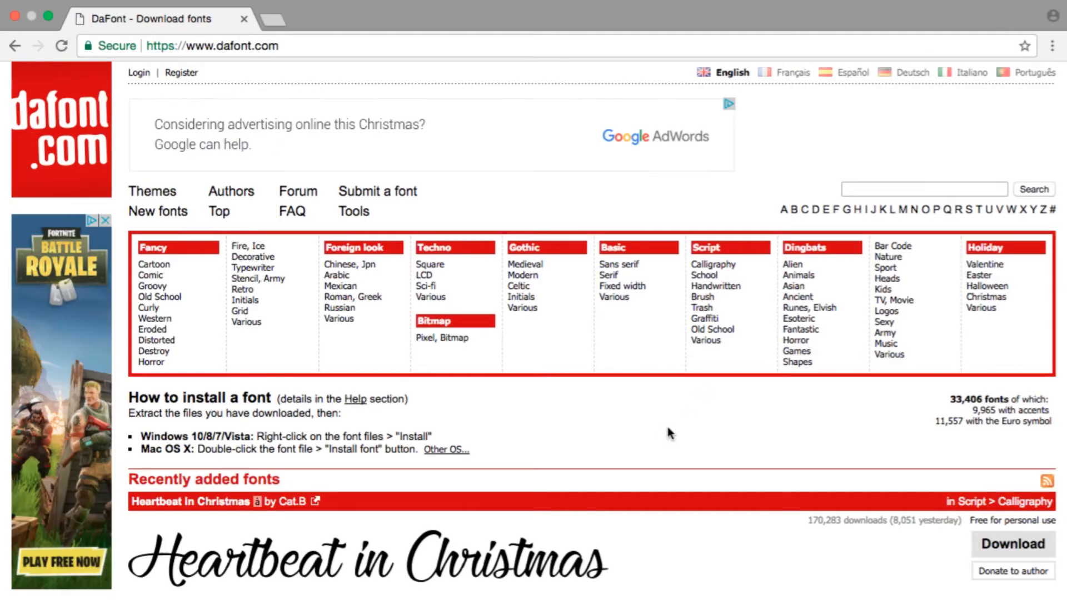
- Look through DaFont's home page, search the site for the font "evogria", and return to Photoshop
scroll(670, 436, down, 10)
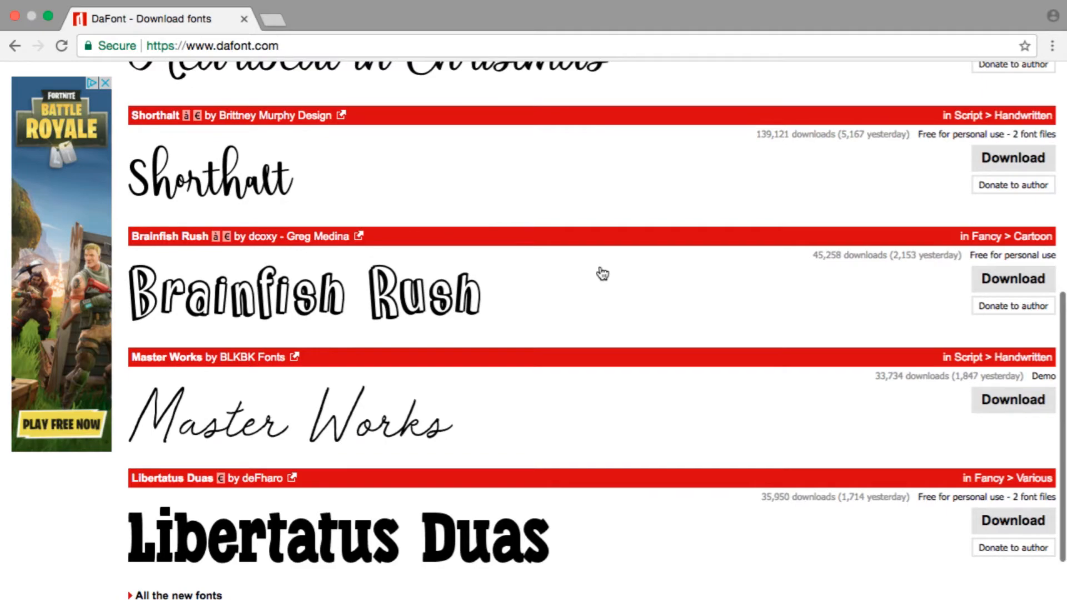
scroll(502, 436, down, 5)
scroll(503, 438, up, 12)
scroll(504, 439, up, 2)
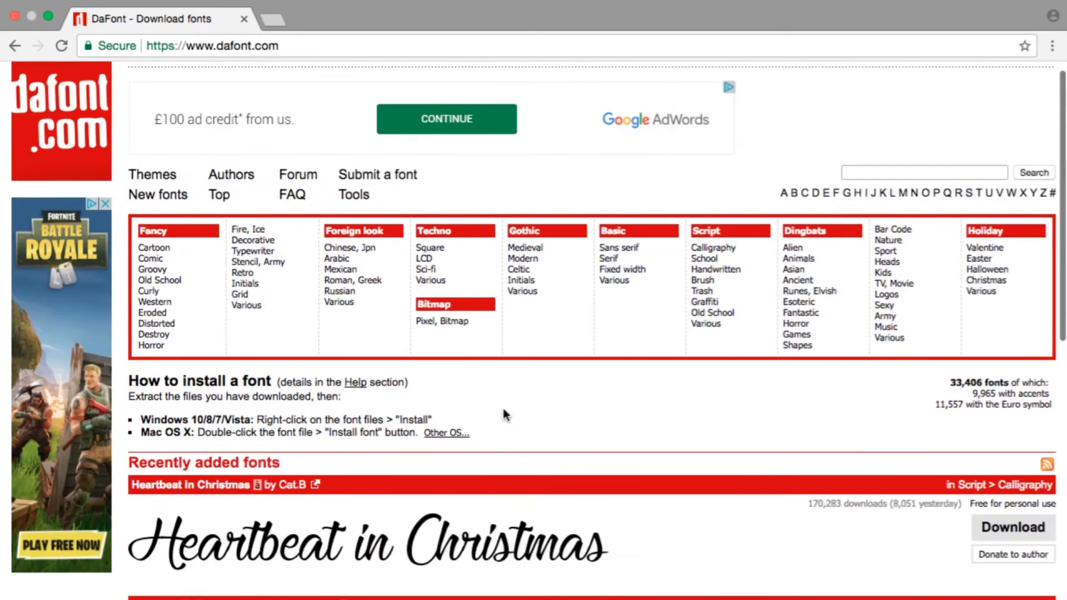
click(881, 173)
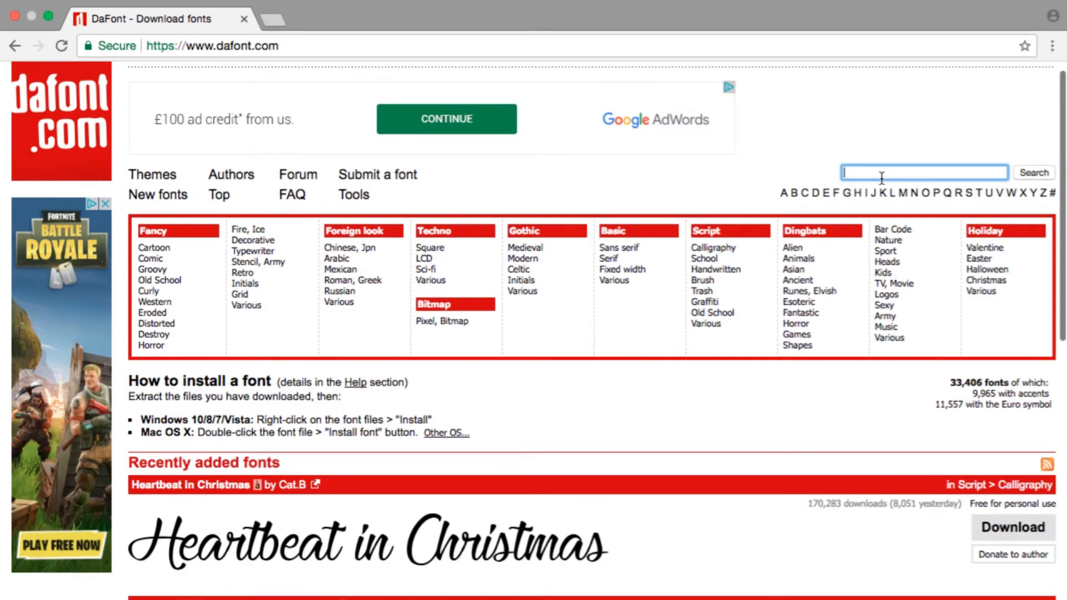
text(evogria)
key(Return)
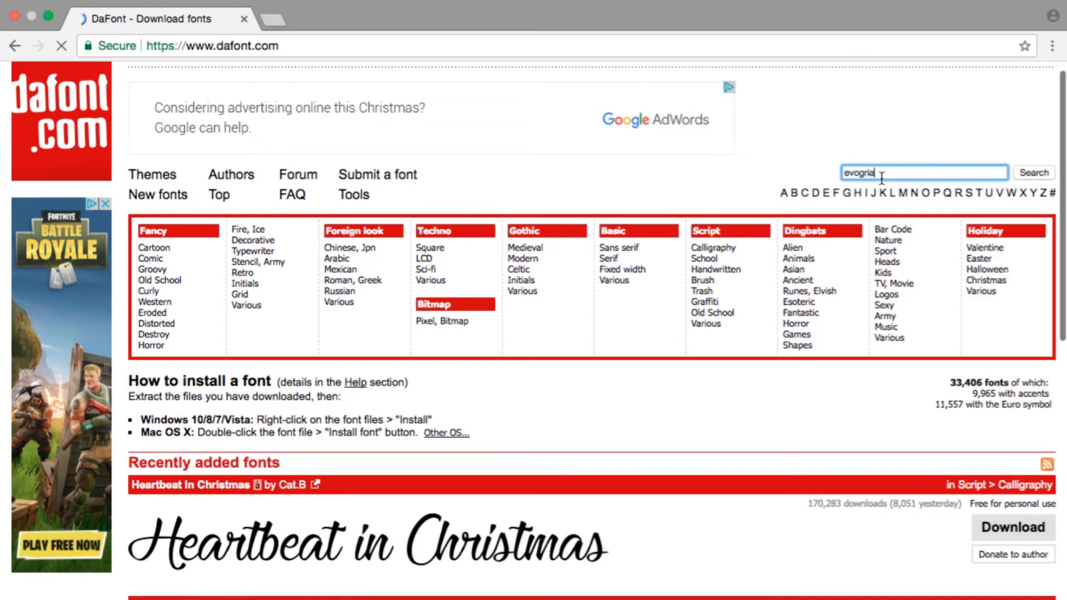
scroll(395, 348, down, 4)
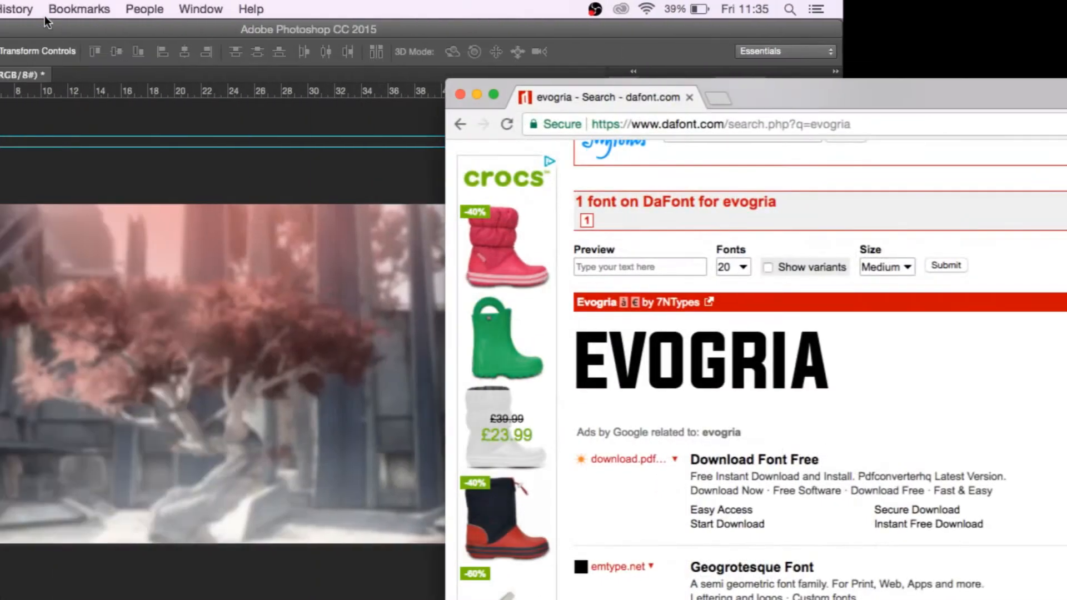
click(321, 378)
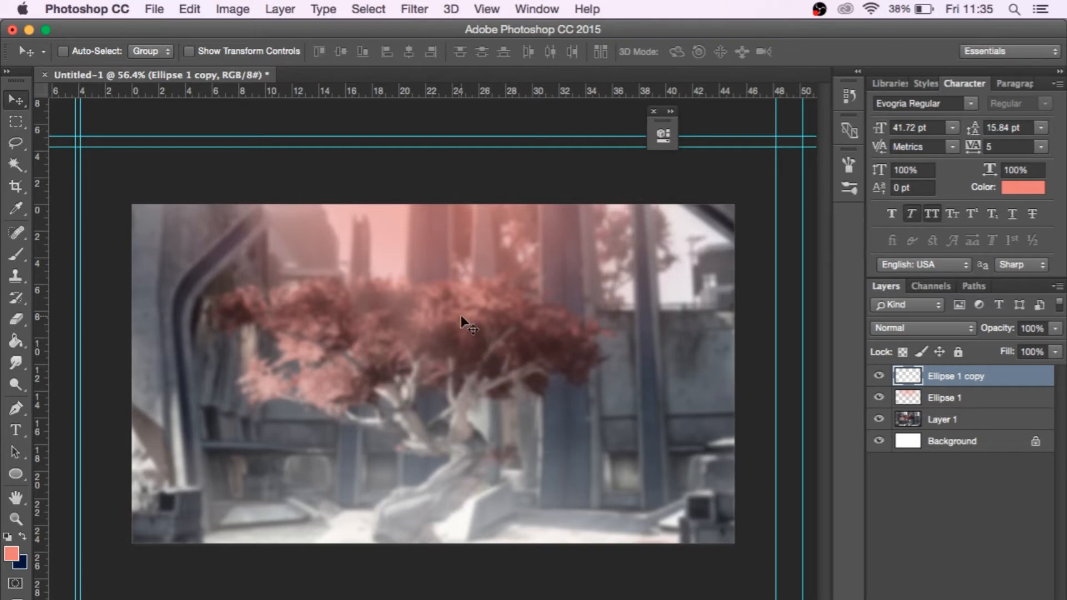
- Add the text "HOW TO MAKE" in Evogria Regular at 41.72 pt over the left half of the tree
click(16, 430)
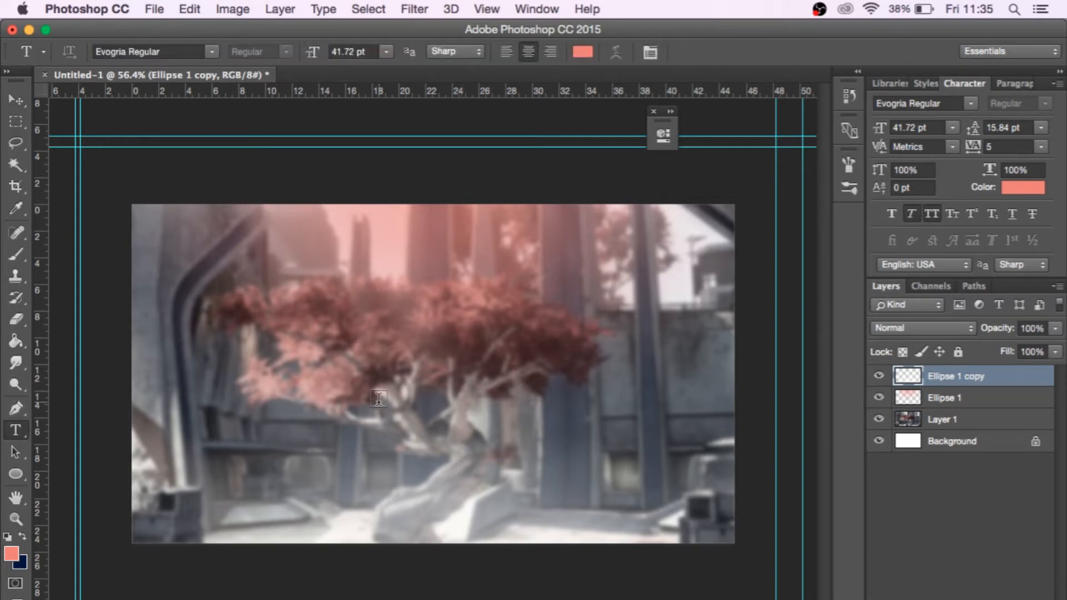
click(309, 325)
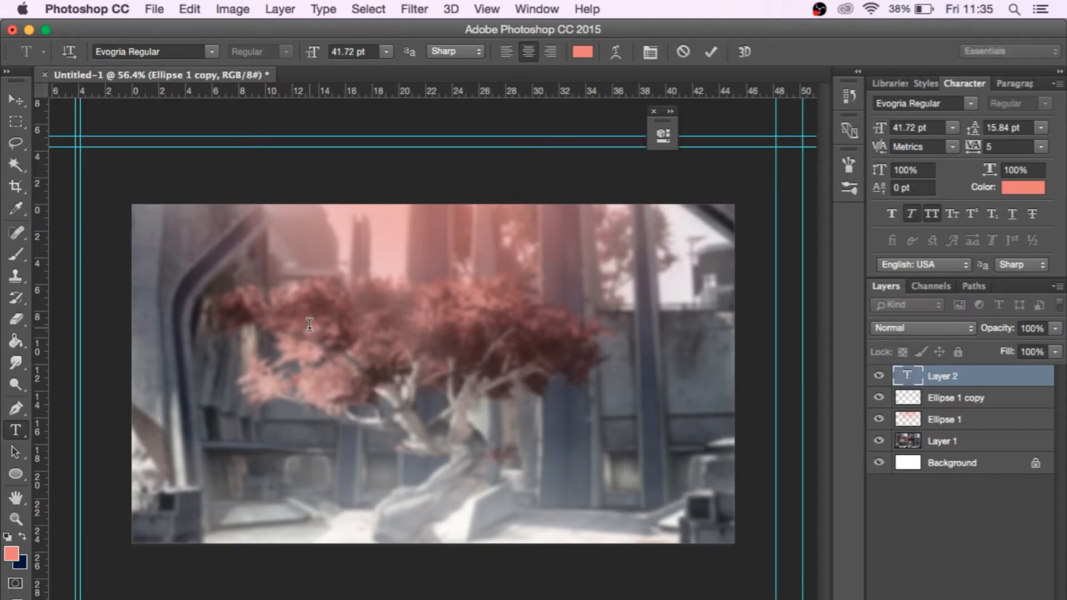
text(HOW TO MAKE)
click(16, 99)
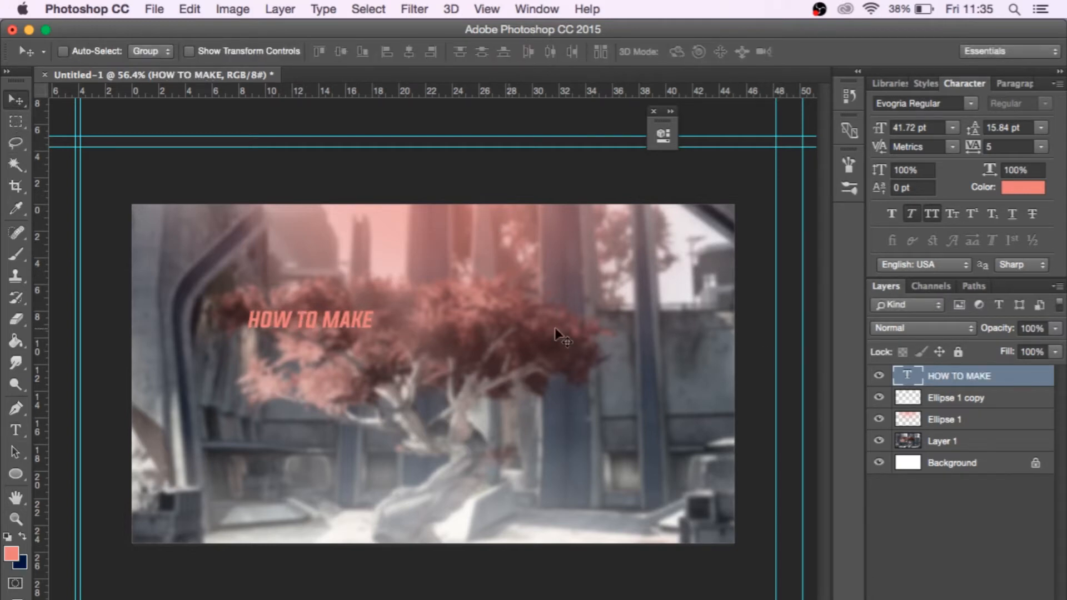
- Give the HOW TO MAKE text layer a white Color Overlay with Overlay blend mode at 100% opacity
double_click(1007, 383)
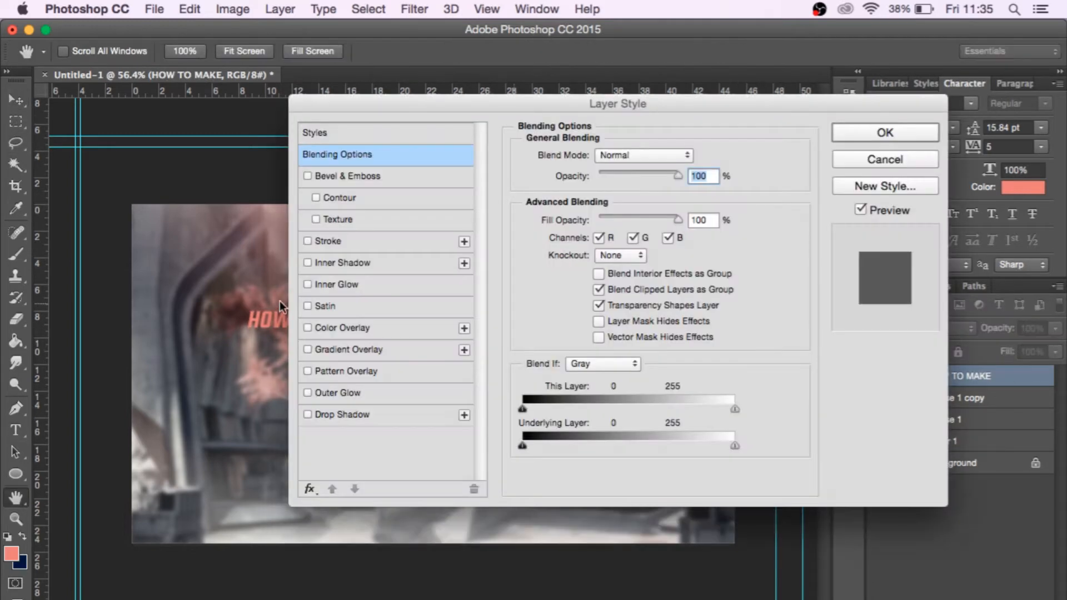
click(340, 328)
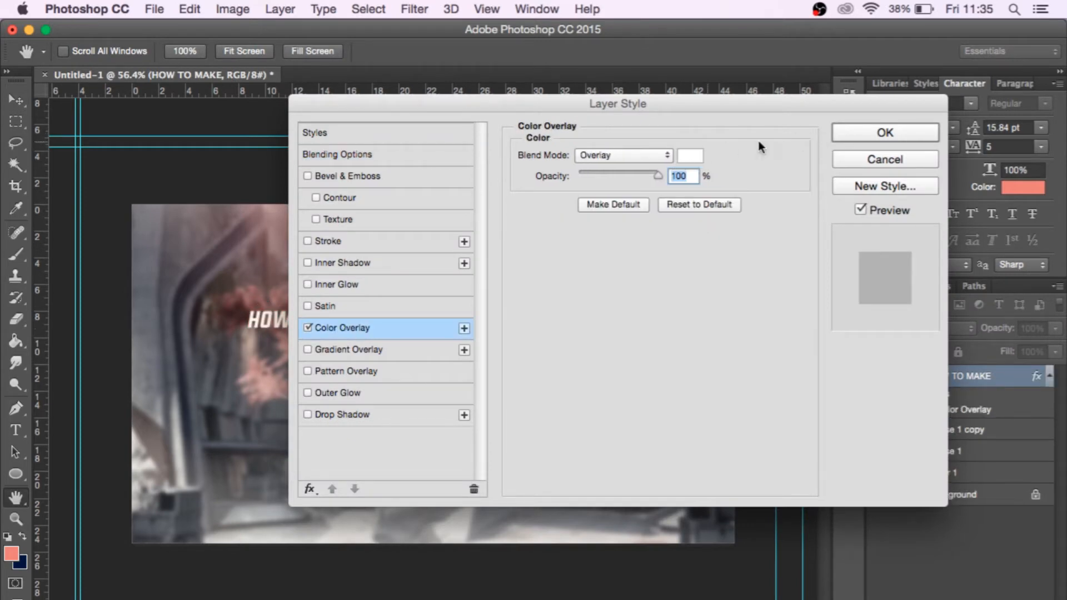
click(899, 131)
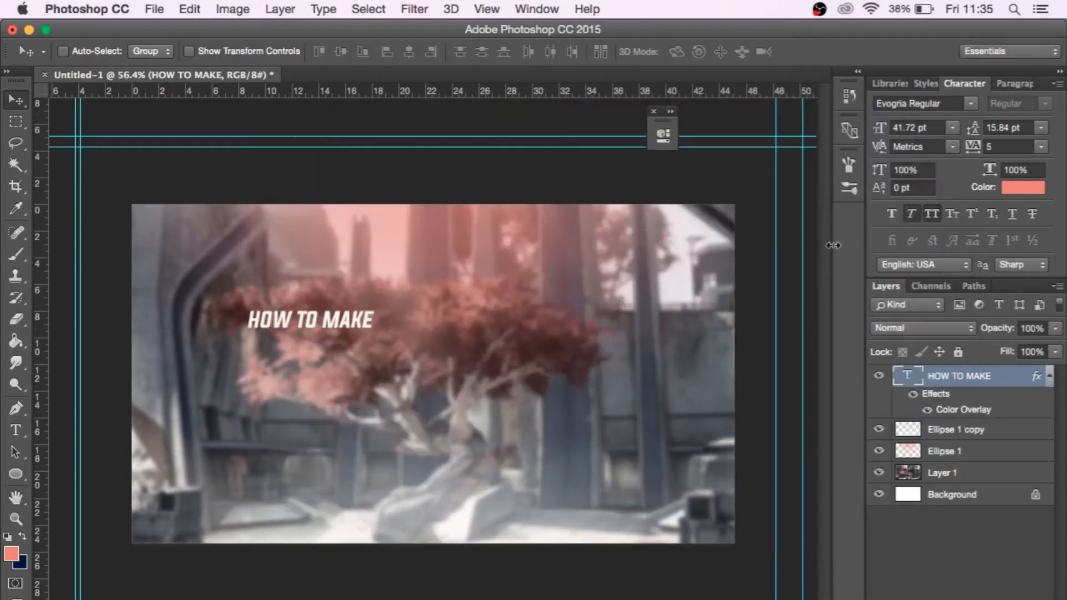
- Remove the faux italic from HOW TO MAKE and scale it up to about 134 pt, centered across the canvas
click(912, 214)
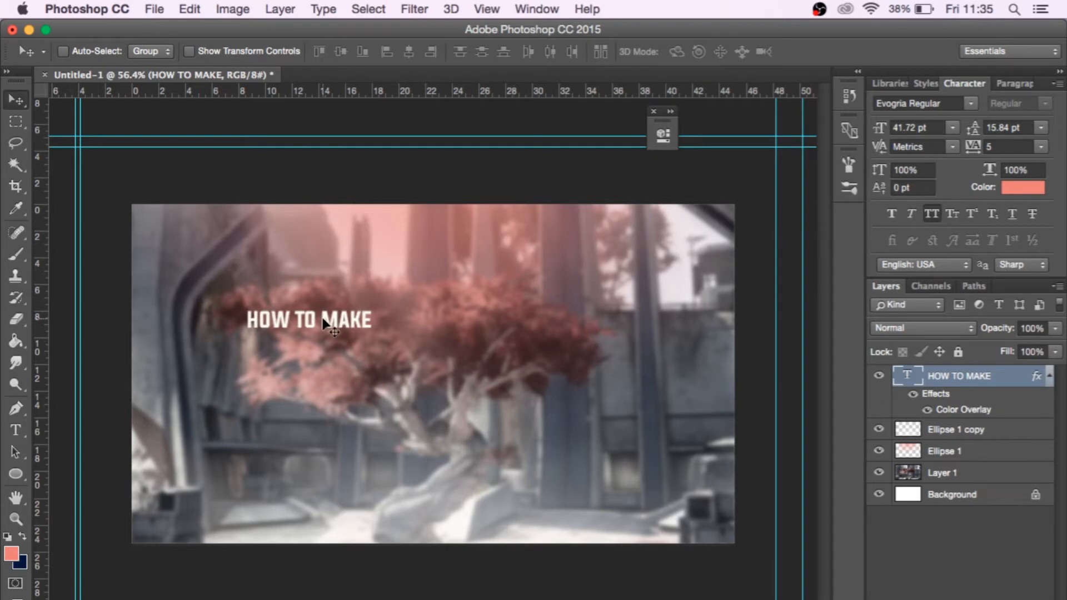
key(super+t)
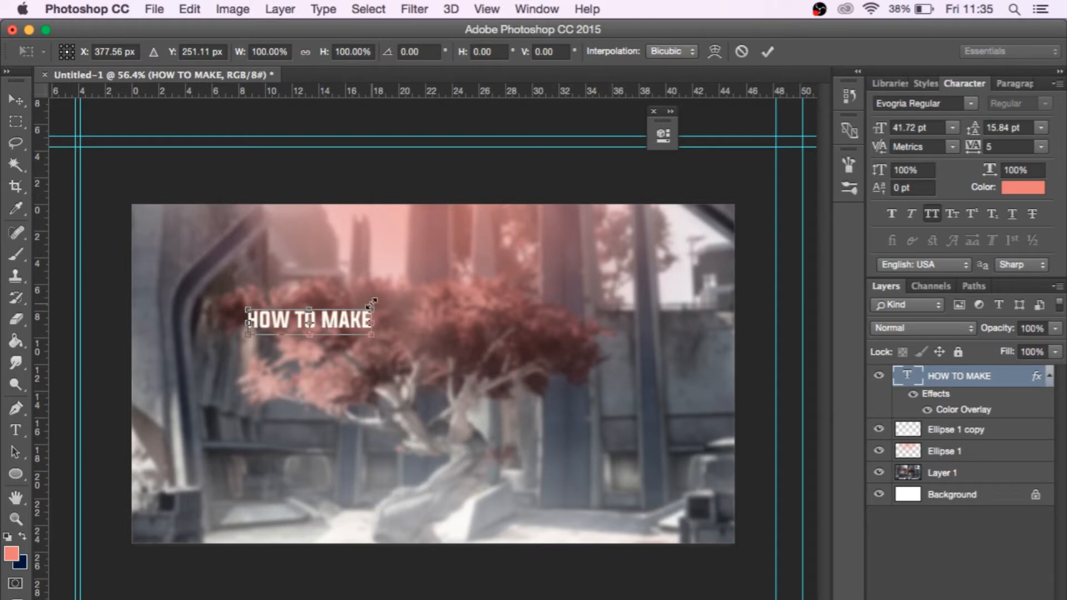
drag(371, 304, 615, 211)
key(Return)
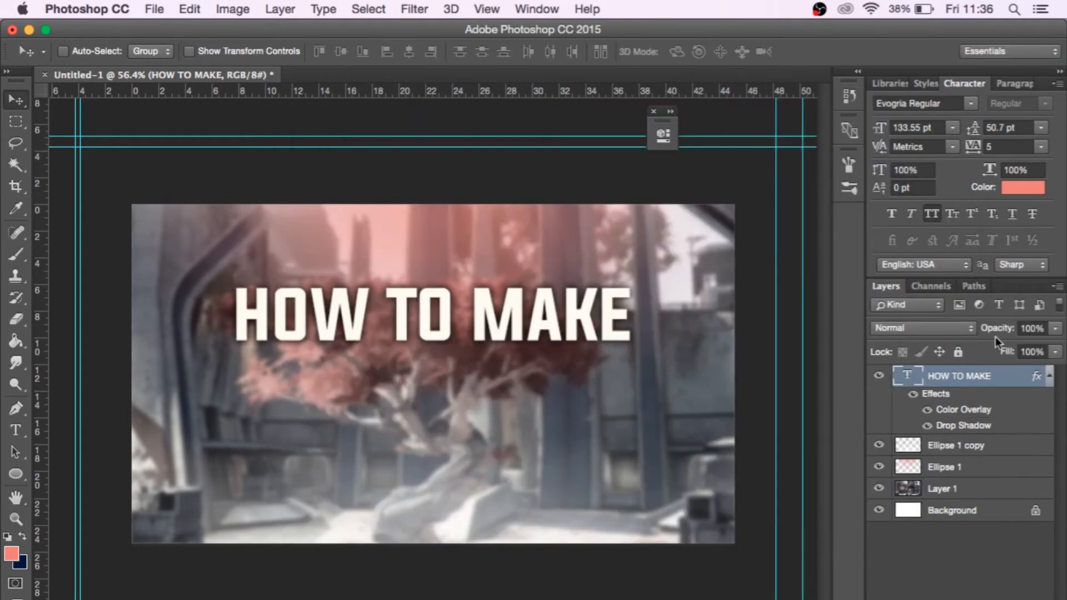
- Add a black Drop Shadow to HOW TO MAKE with 75% opacity, 0 px distance, 41% spread and 21 px size
double_click(1006, 377)
click(359, 415)
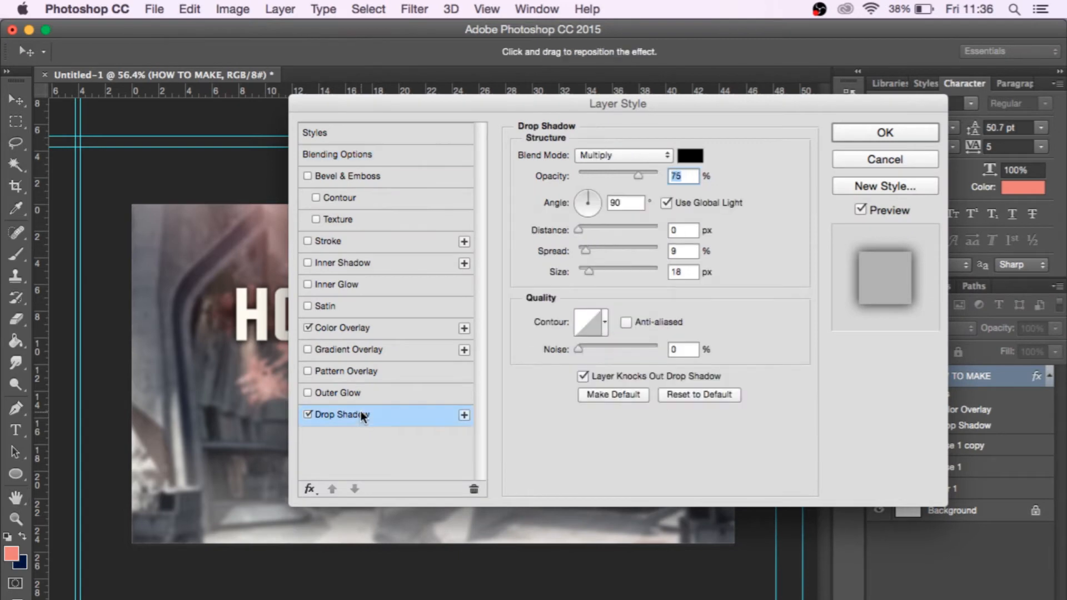
drag(393, 101, 575, 101)
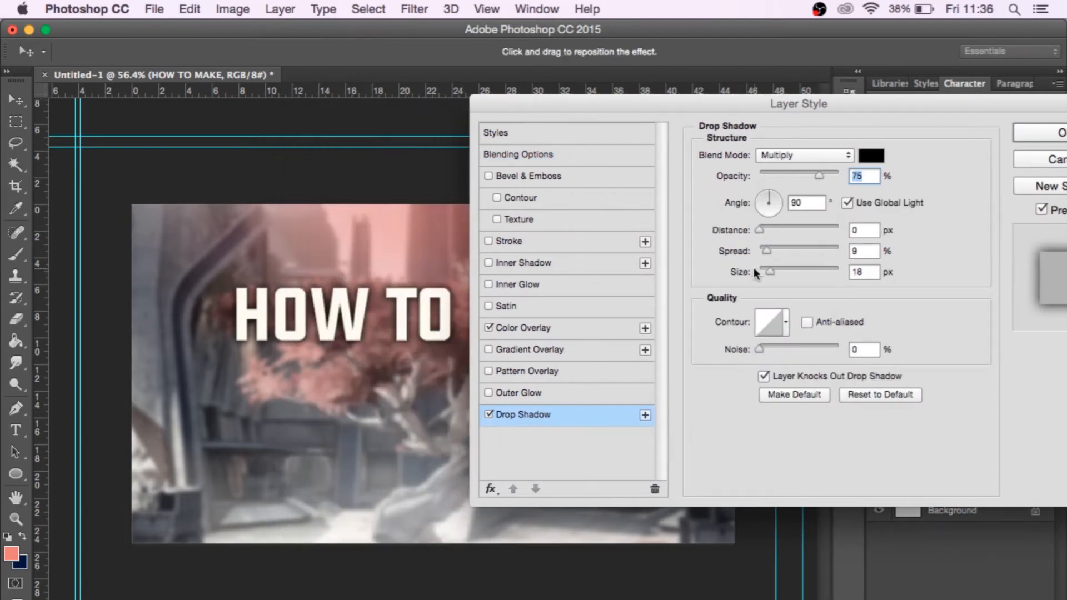
mouse_move(786, 272)
mouse_down()
mouse_move(791, 251)
mouse_move(770, 272)
mouse_up()
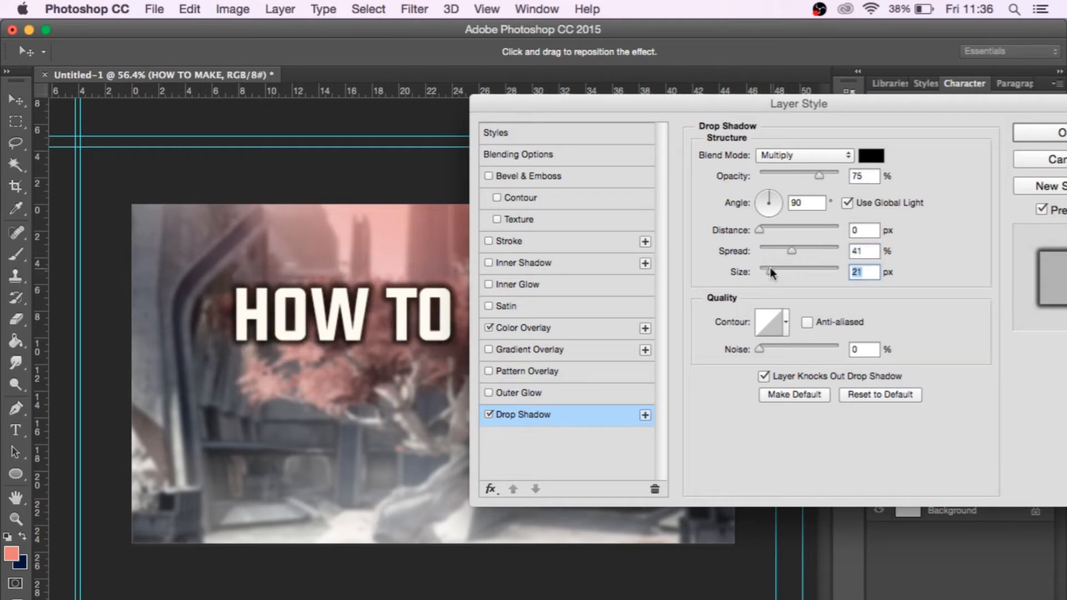
click(1026, 135)
- Add a separate text layer "A" below HOW TO MAKE and give it a white Color Overlay
click(15, 429)
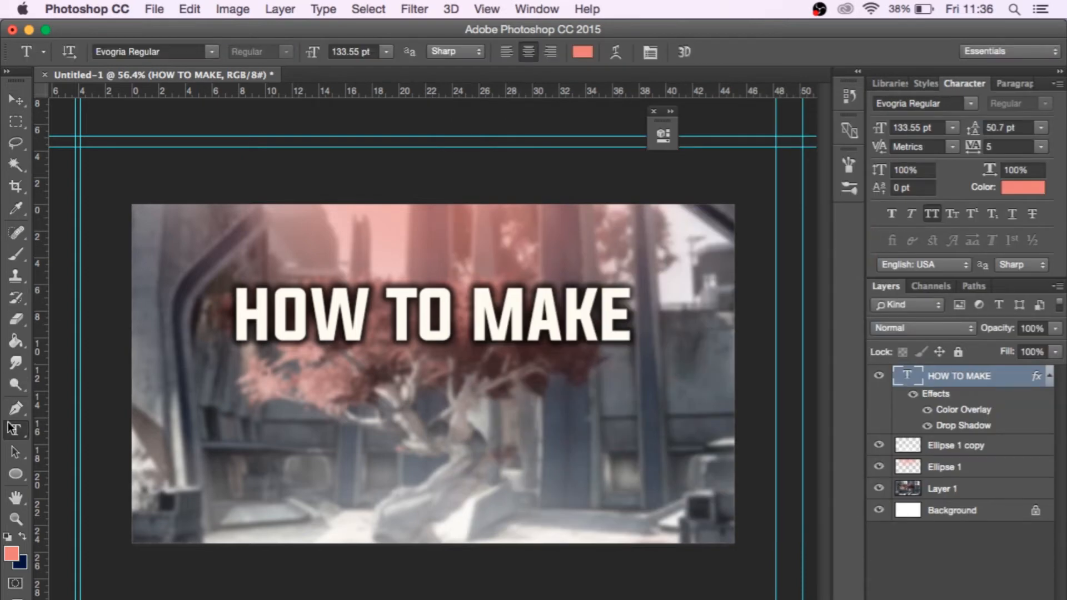
click(339, 377)
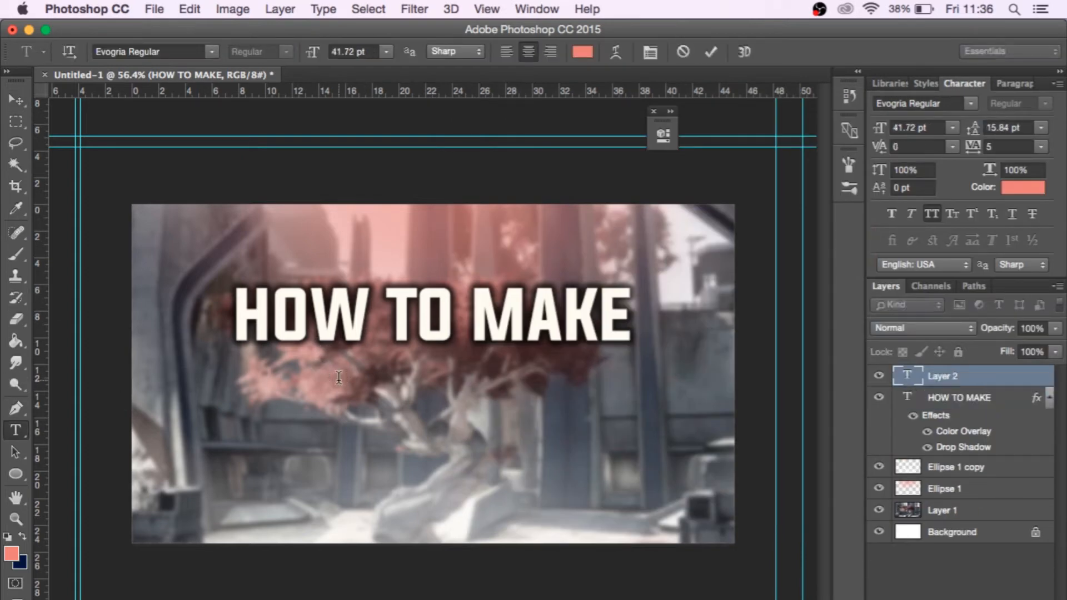
click(987, 382)
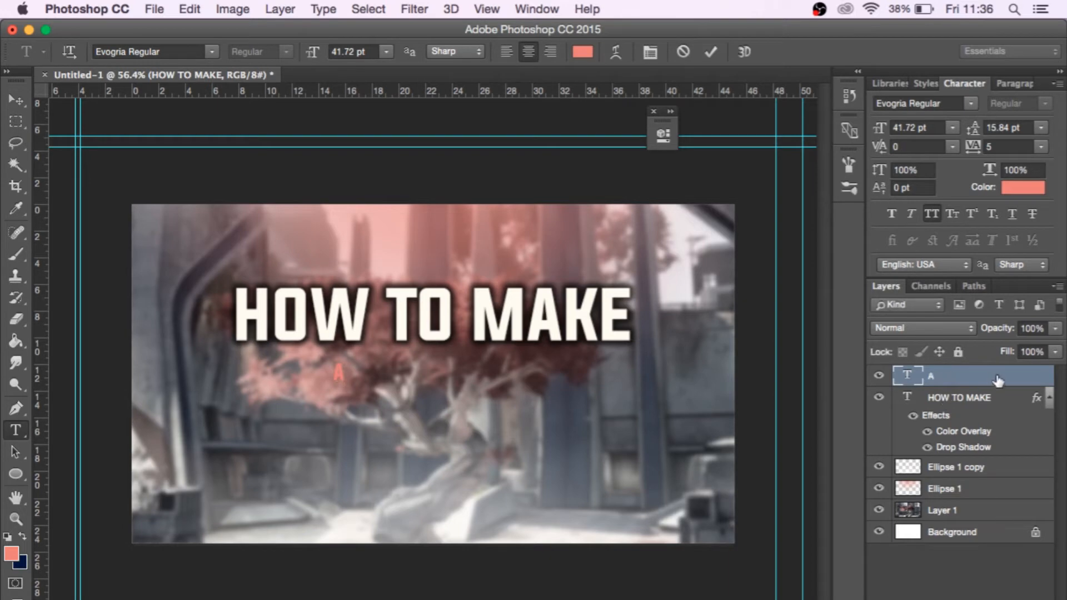
click(15, 98)
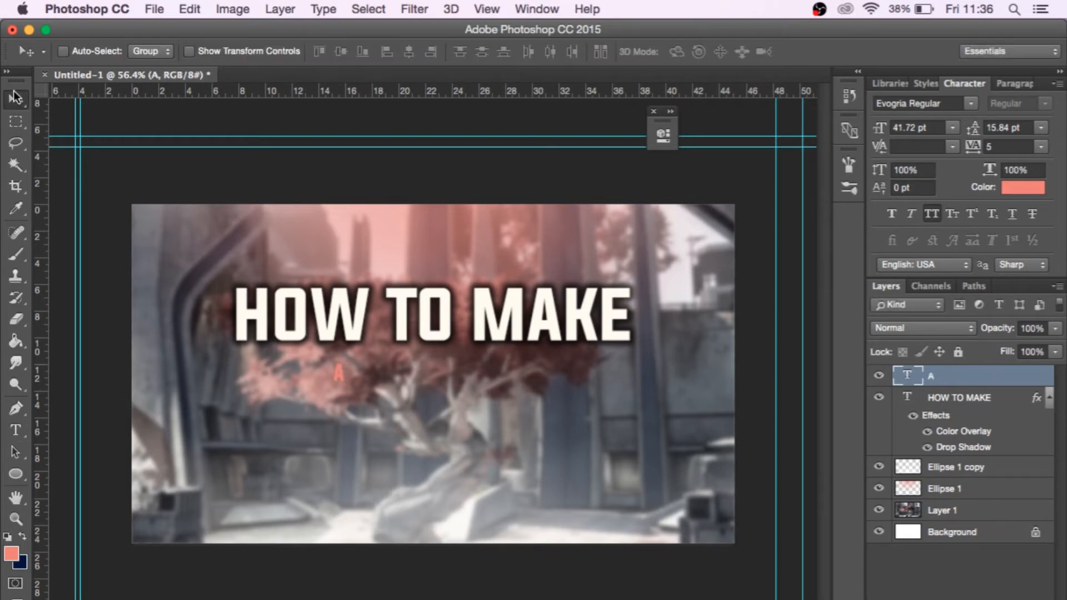
double_click(976, 376)
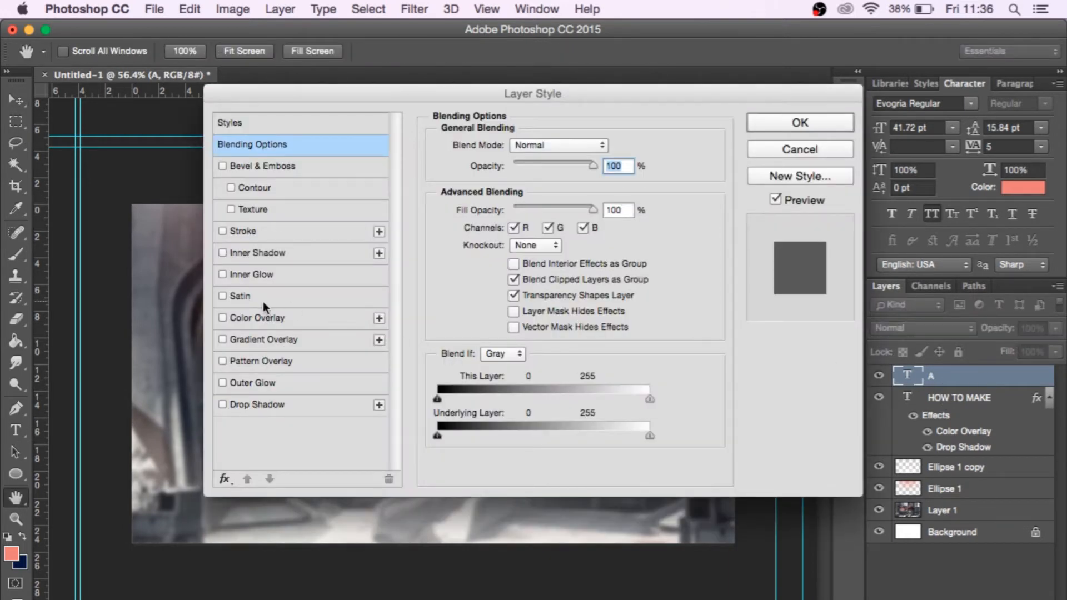
click(268, 318)
click(750, 125)
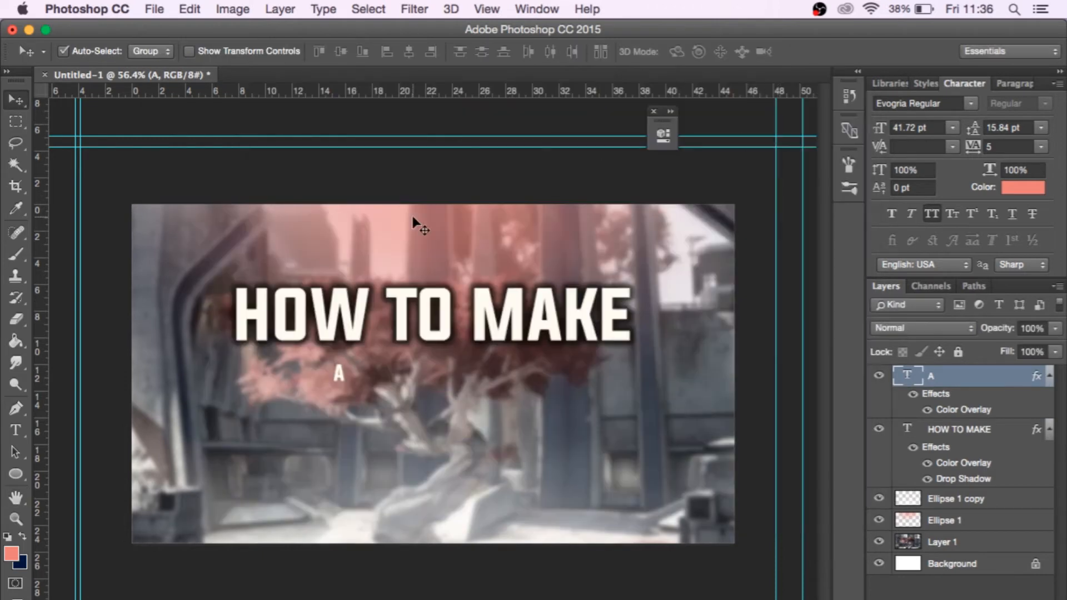
- Scale the "A" up to about 115 pt, centered under HOW TO MAKE, and add a Drop Shadow with 41% spread and 21 px size
key(super+t)
drag(352, 365, 478, 351)
key(Return)
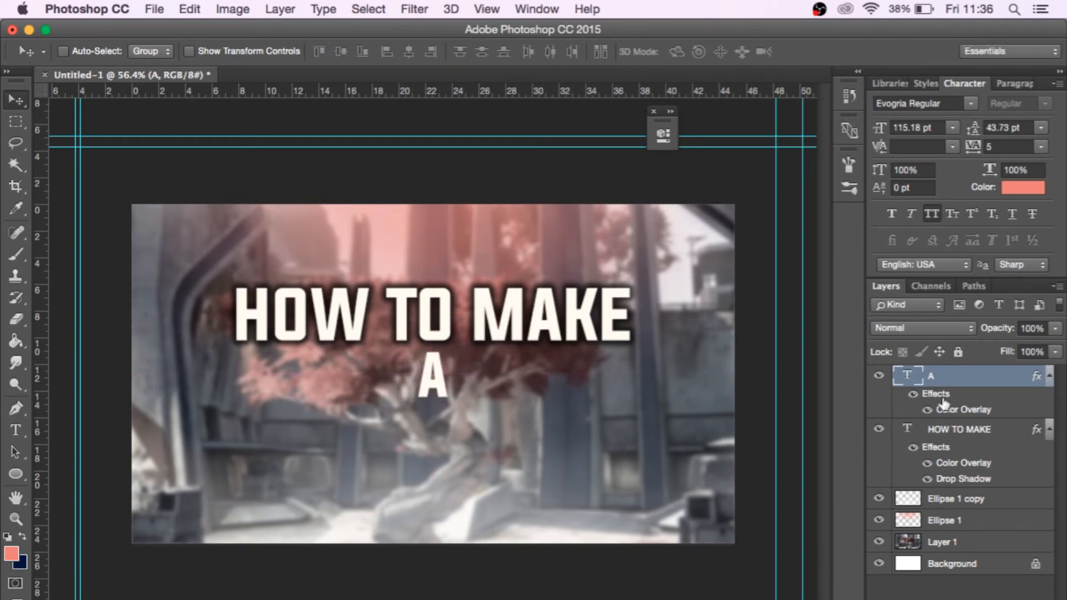
double_click(994, 377)
click(345, 400)
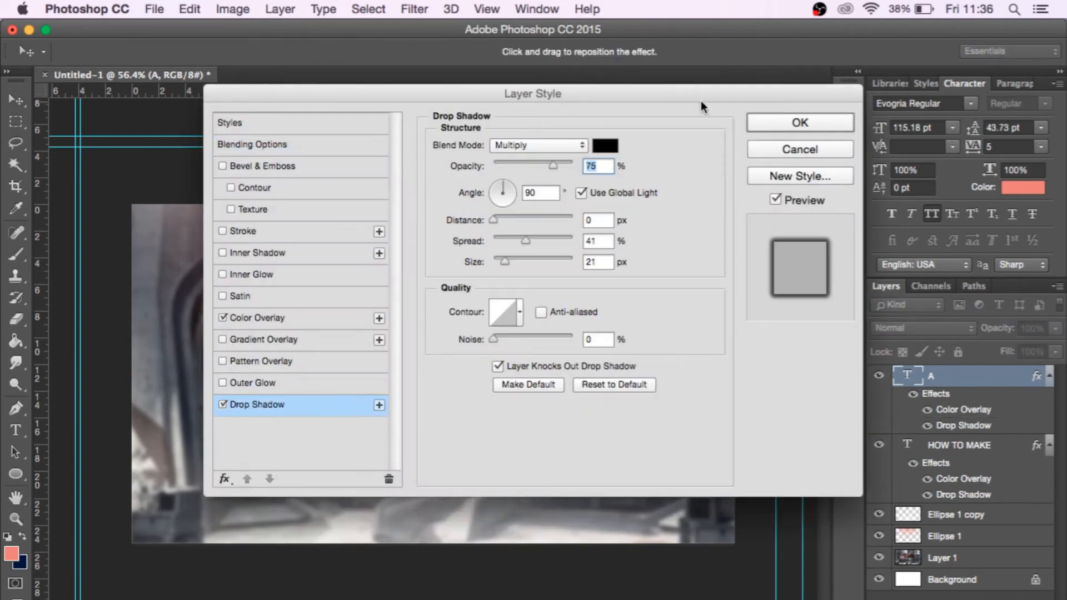
click(757, 125)
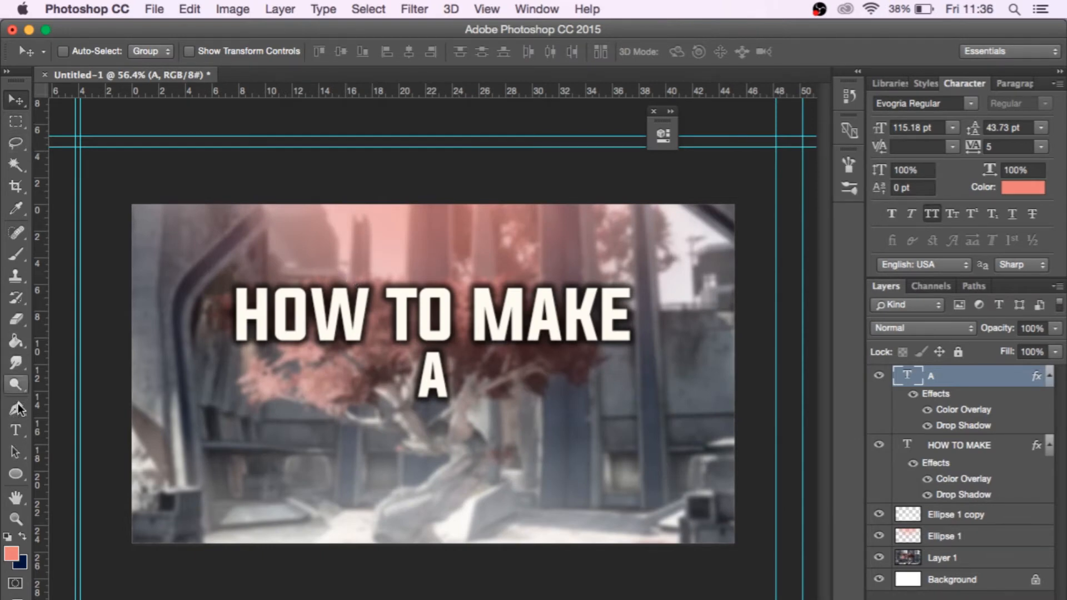
- Add the text "THUMBNAIL" in the canvas's lower left area and give it a white Color Overlay
click(16, 429)
click(260, 456)
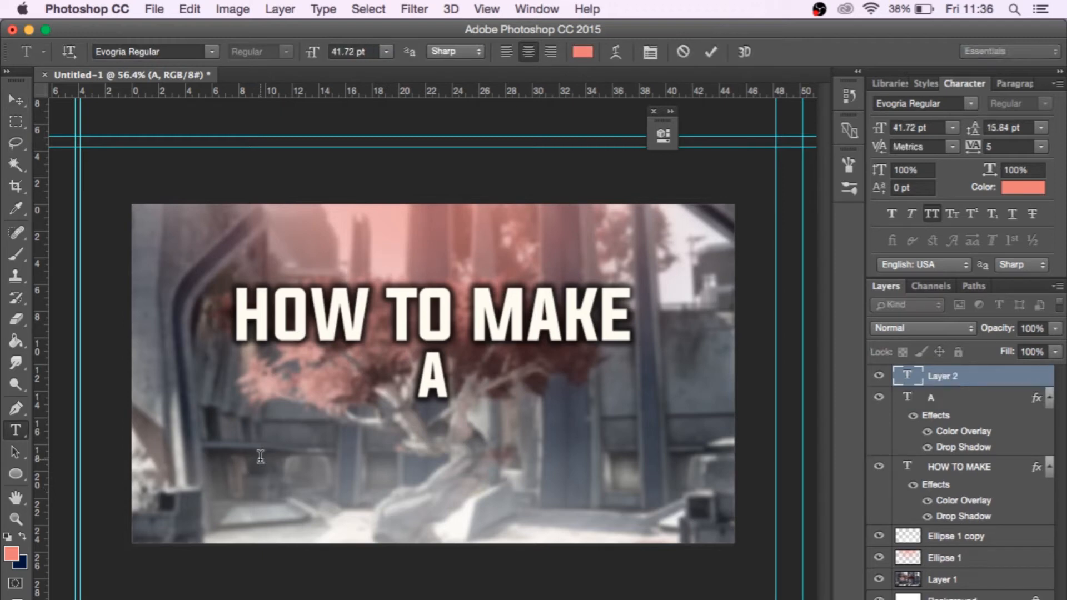
text(THUMBNAIL)
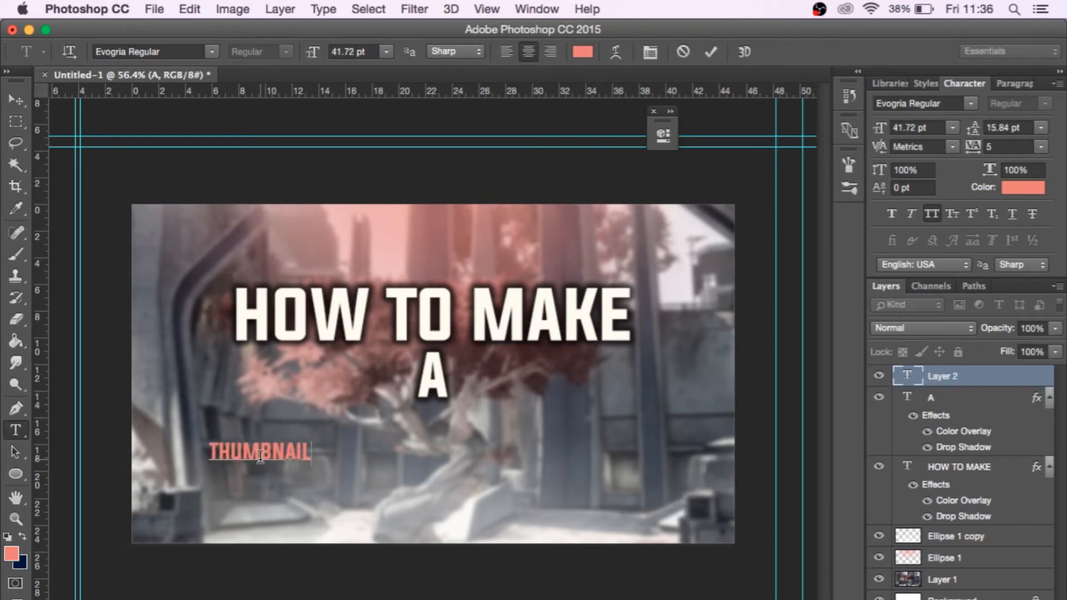
click(16, 100)
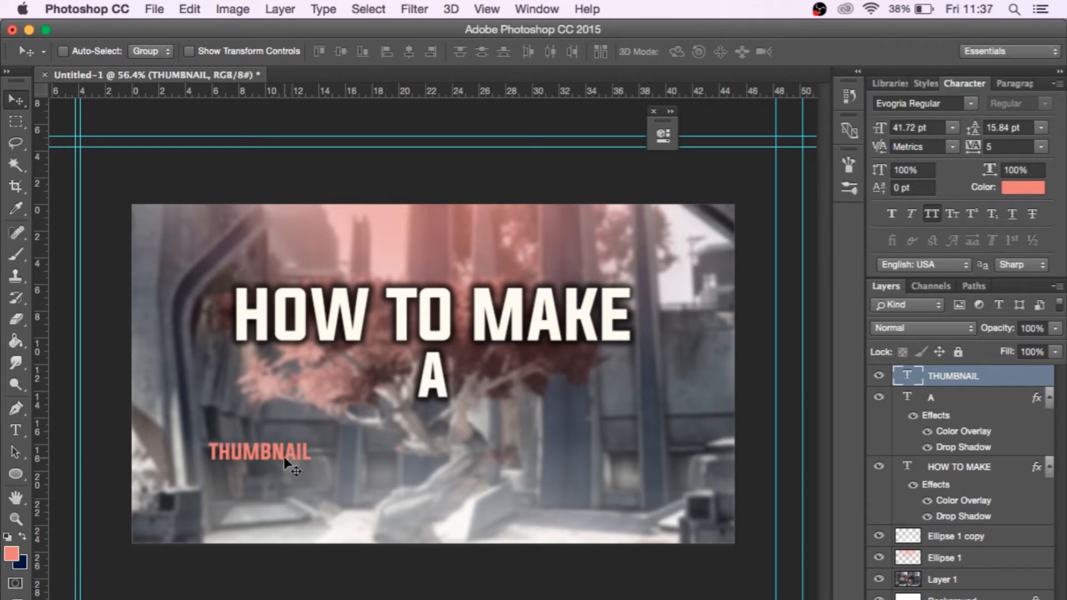
double_click(1005, 376)
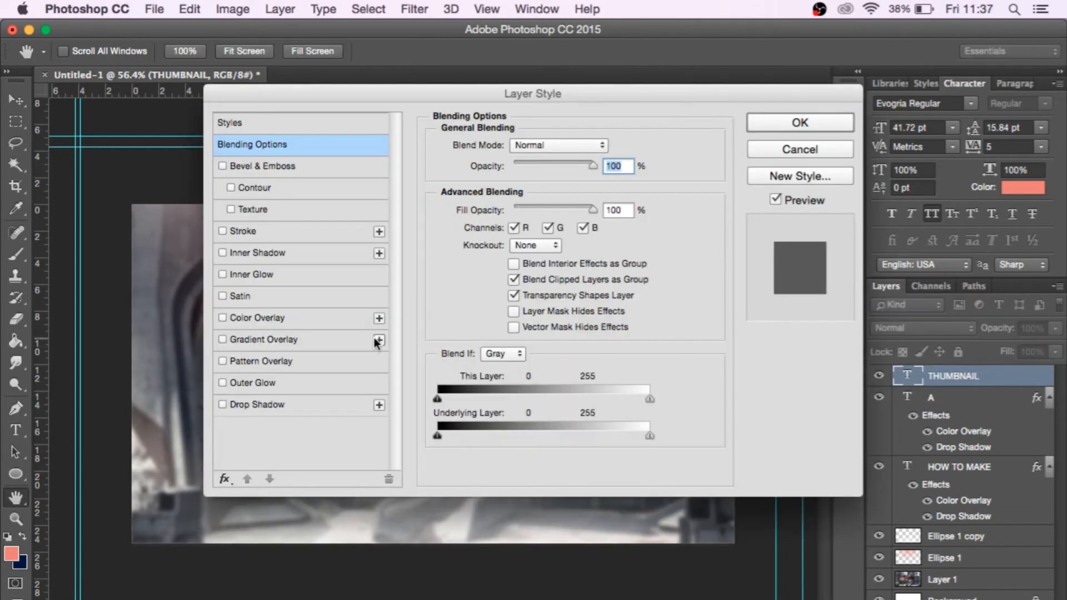
click(341, 317)
click(791, 125)
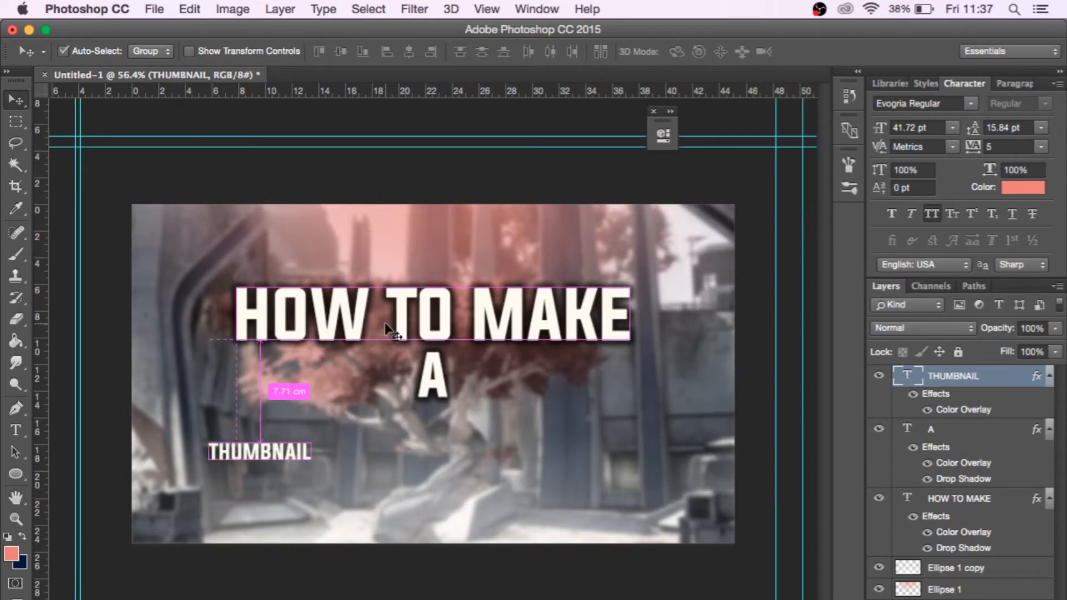
- Scale THUMBNAIL up to about 140 pt and move it to the center directly below the "A"
key(super+t)
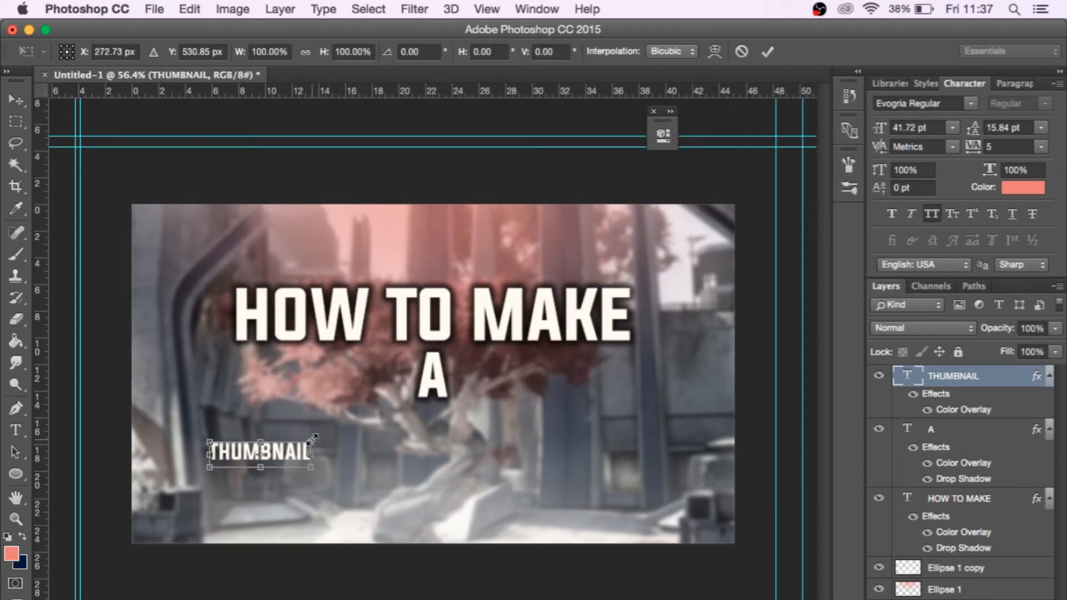
drag(312, 439, 542, 319)
key(Return)
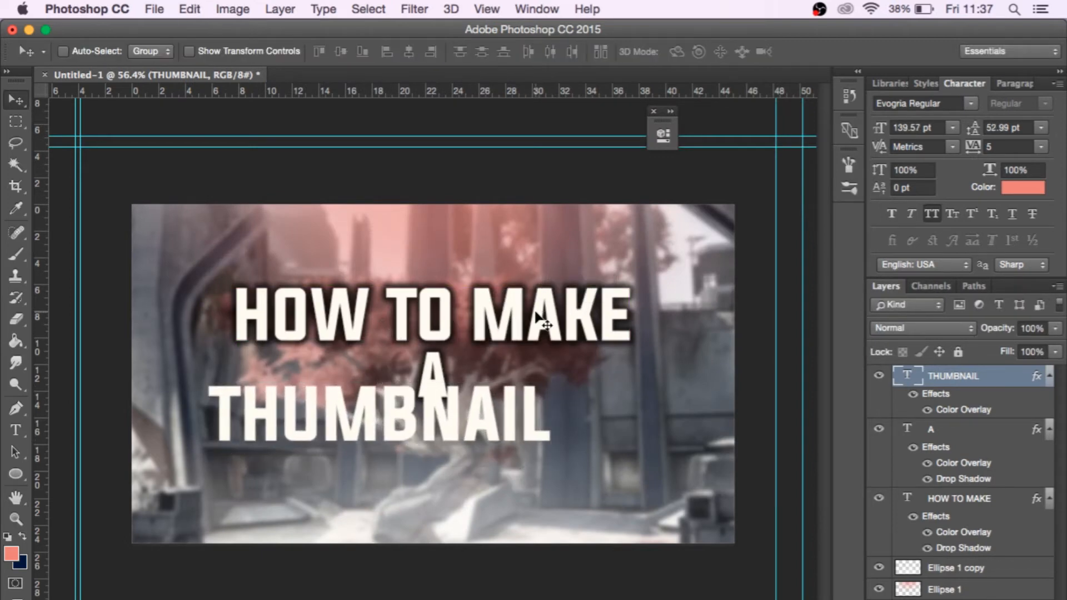
drag(388, 381, 446, 406)
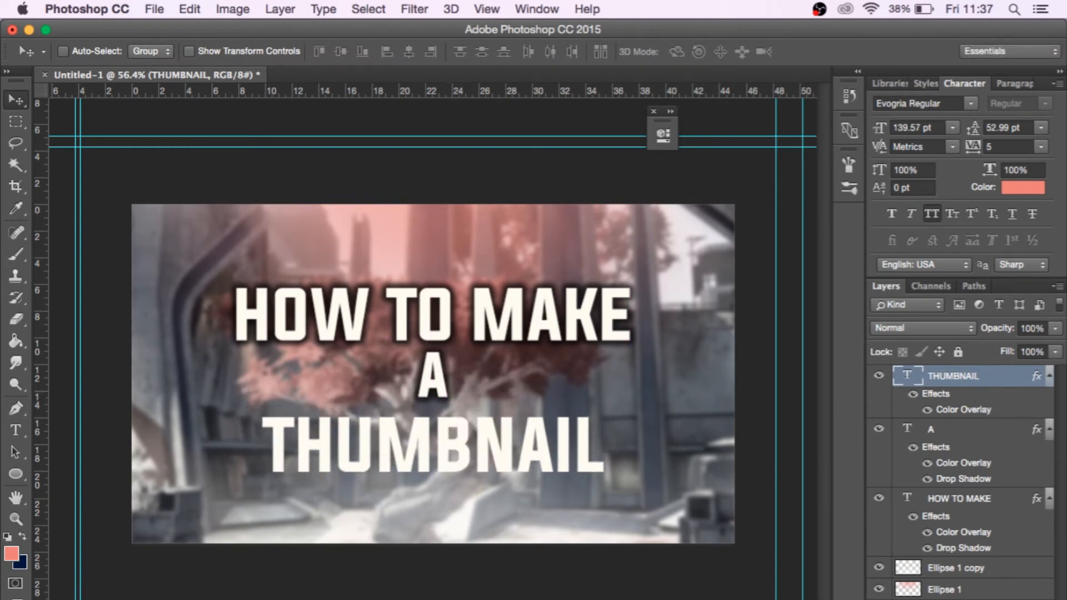
- Create a new layer beneath the THUMBNAIL text and fill a rectangular selection around the word with the salmon foreground color
key(alt+shift+super+n)
drag(971, 380, 969, 442)
click(16, 121)
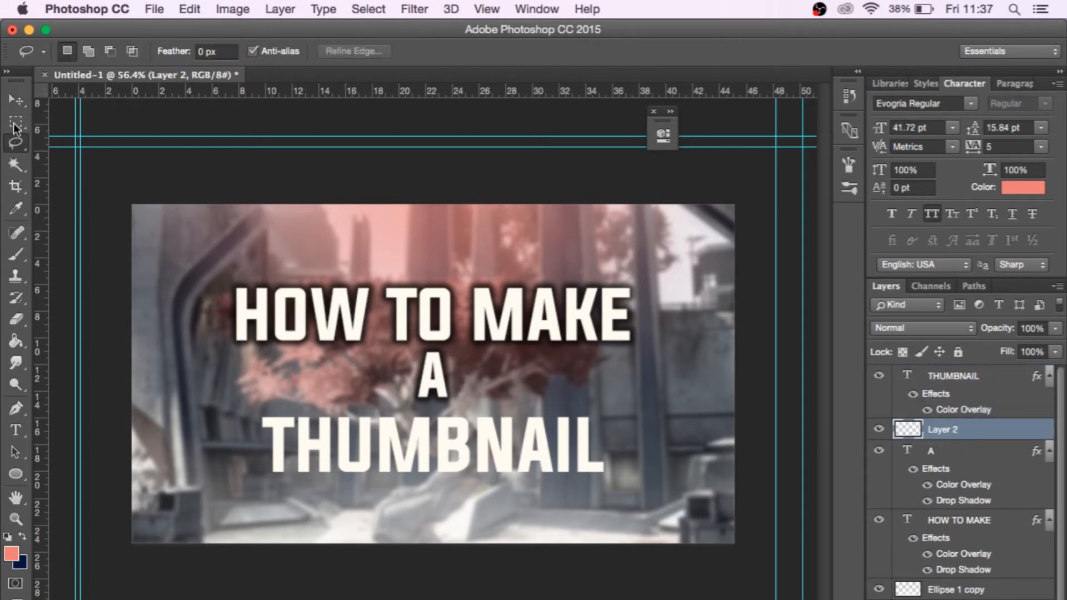
key(super+plus)
key(super+plus)
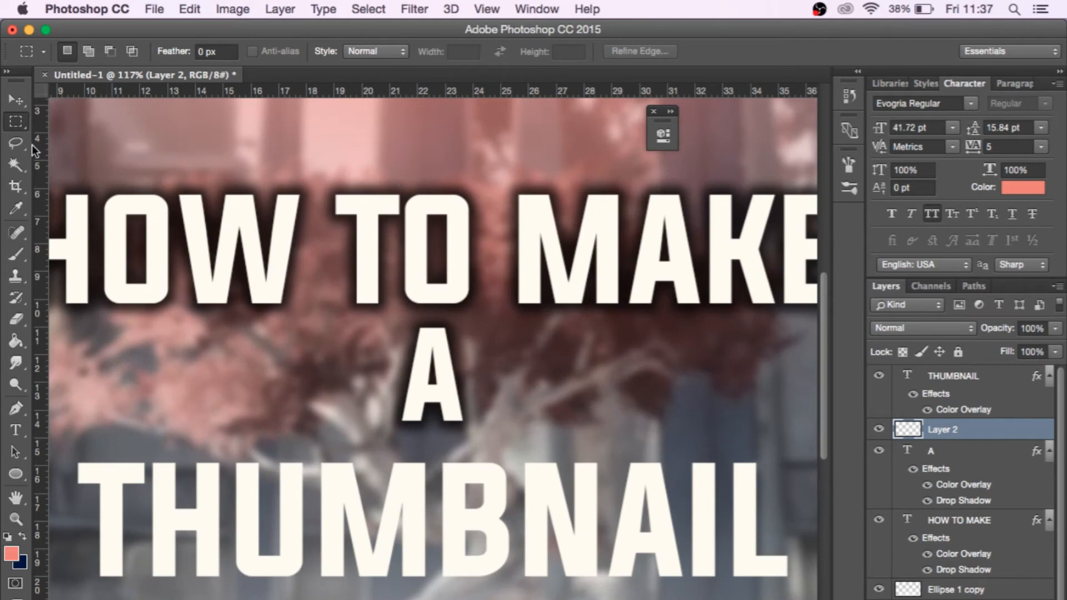
scroll(308, 238, down, 5)
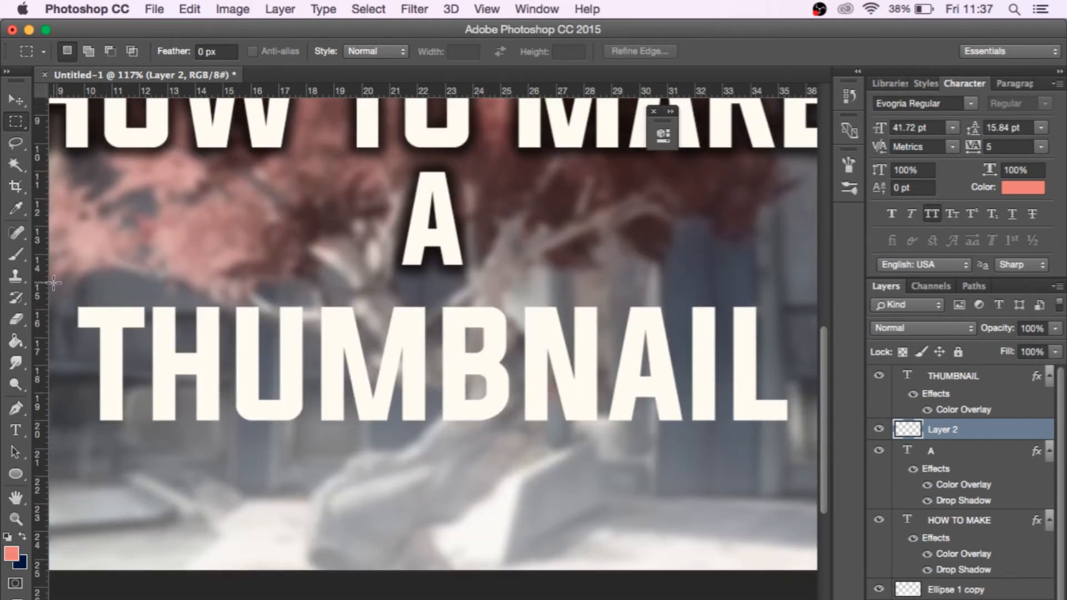
drag(57, 285, 808, 445)
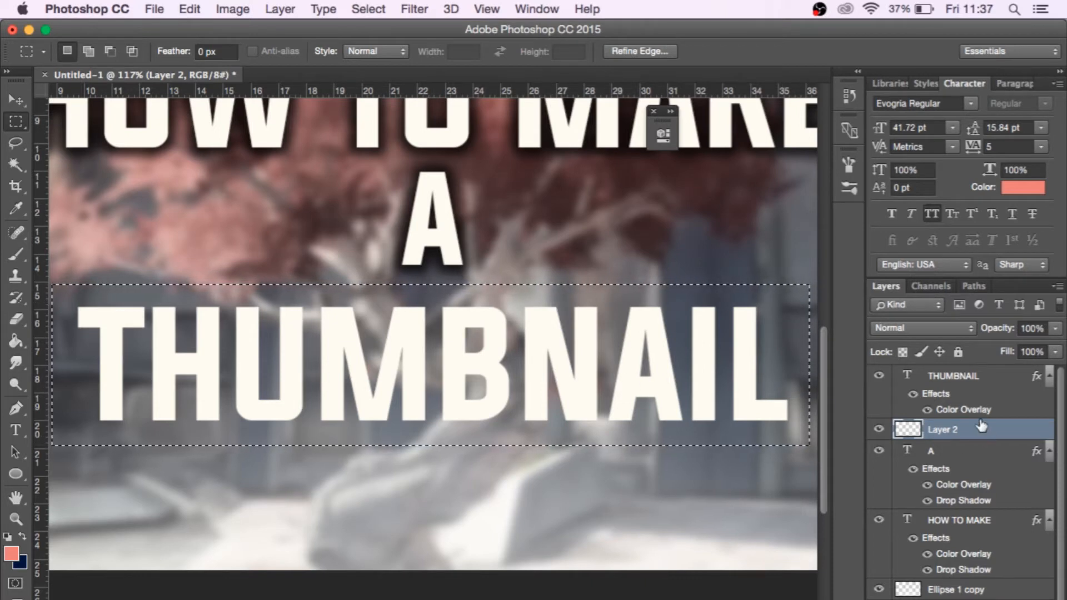
click(15, 340)
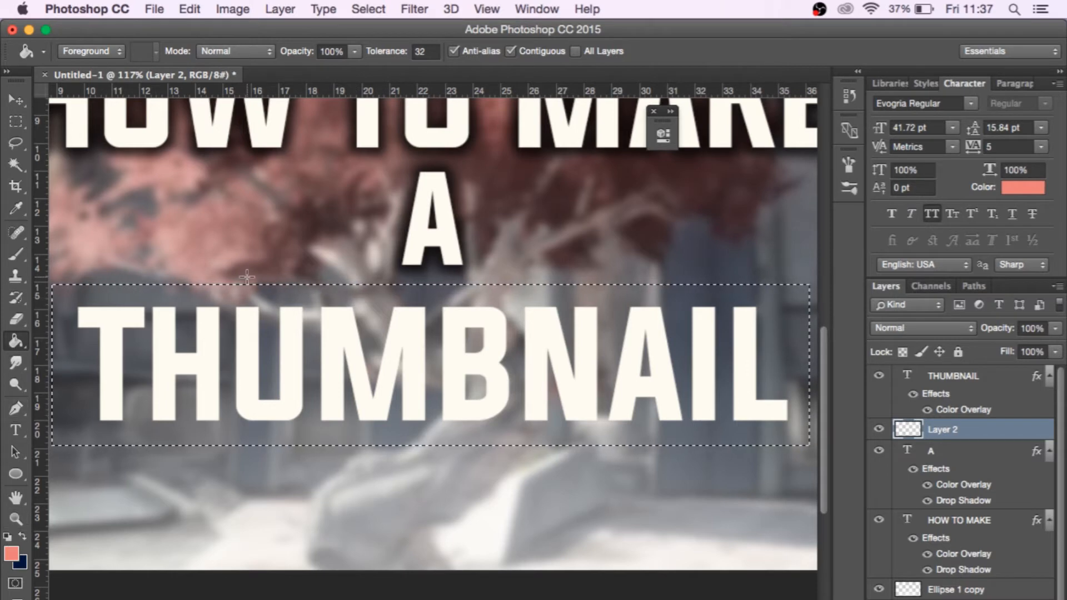
click(289, 298)
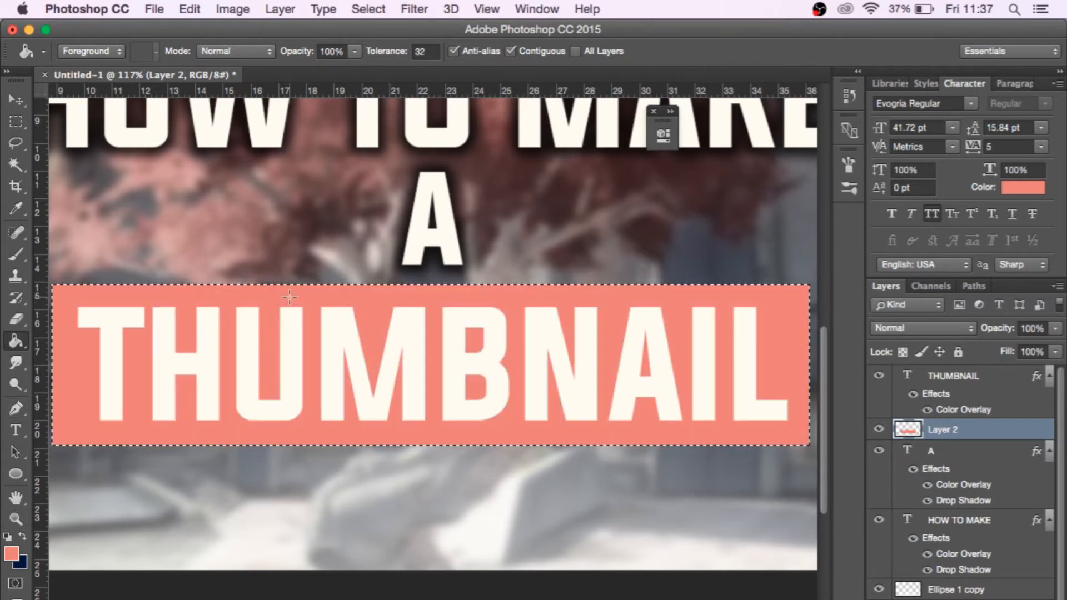
- Clear the box selection and select all the letters of the THUMBNAIL text with the Magic Wand
scroll(288, 298, down, 6)
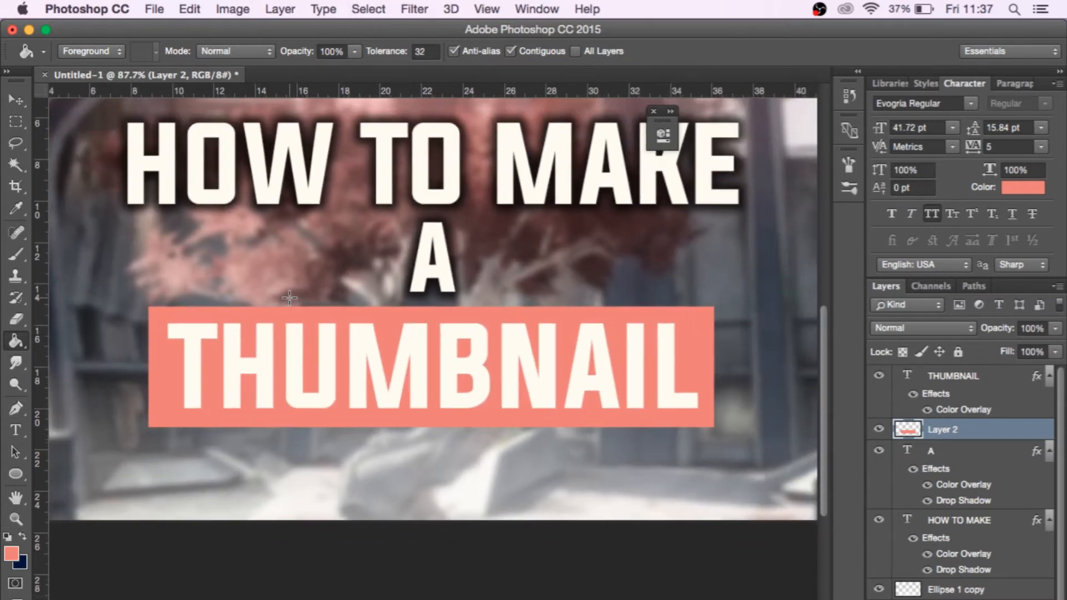
scroll(288, 302, up, 2)
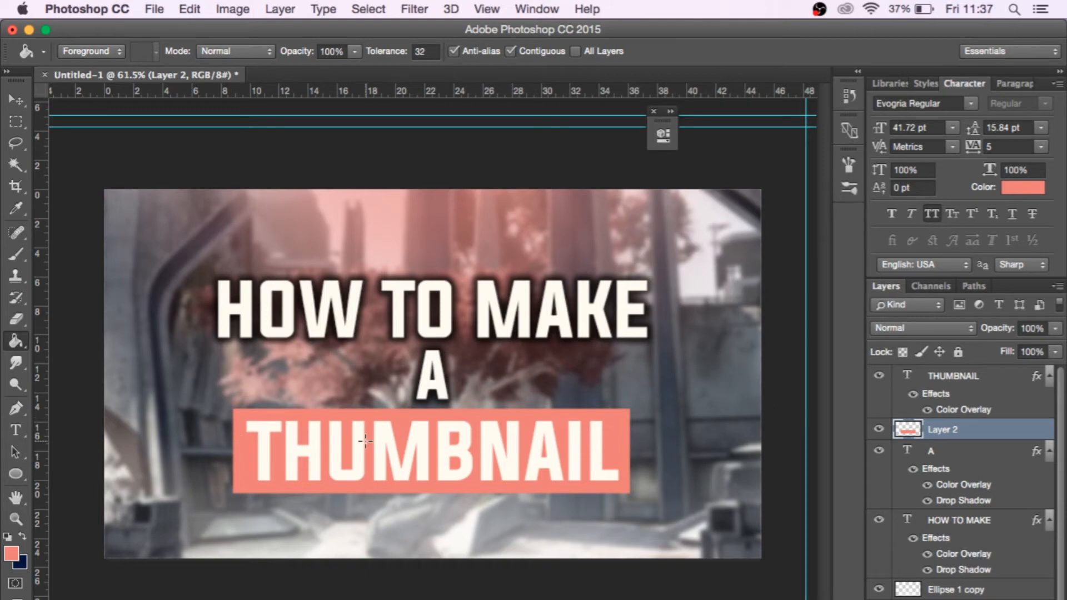
scroll(365, 441, up, 2)
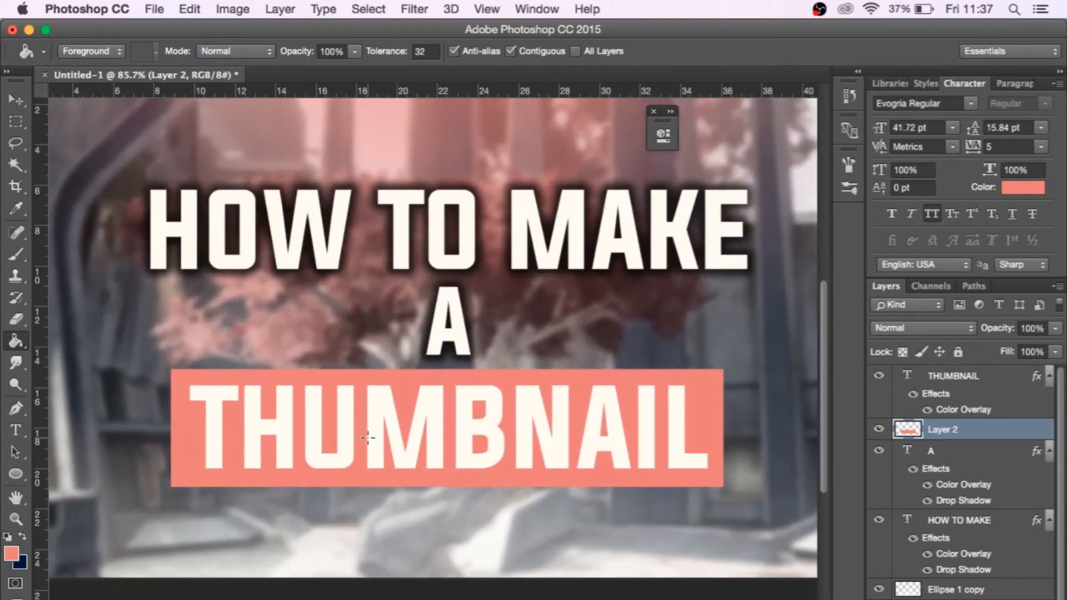
click(999, 382)
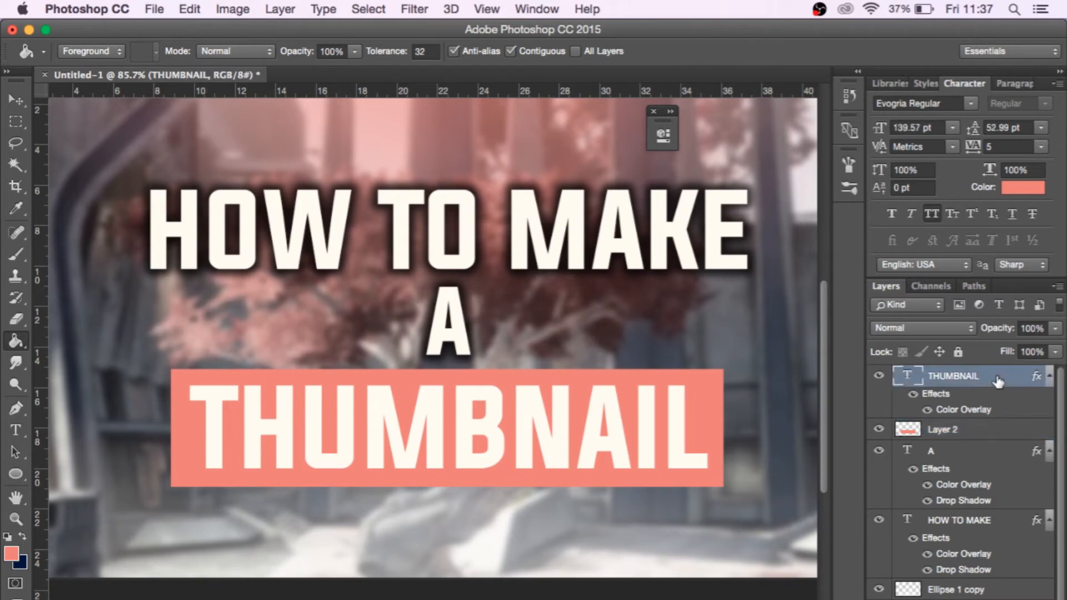
click(16, 162)
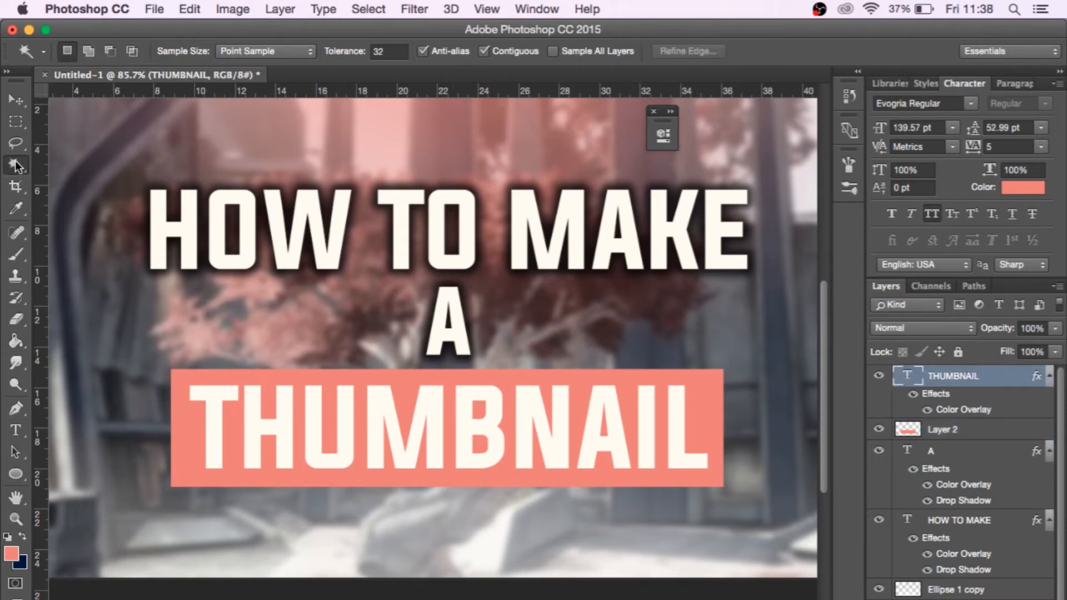
click(212, 399)
shift+click(254, 404)
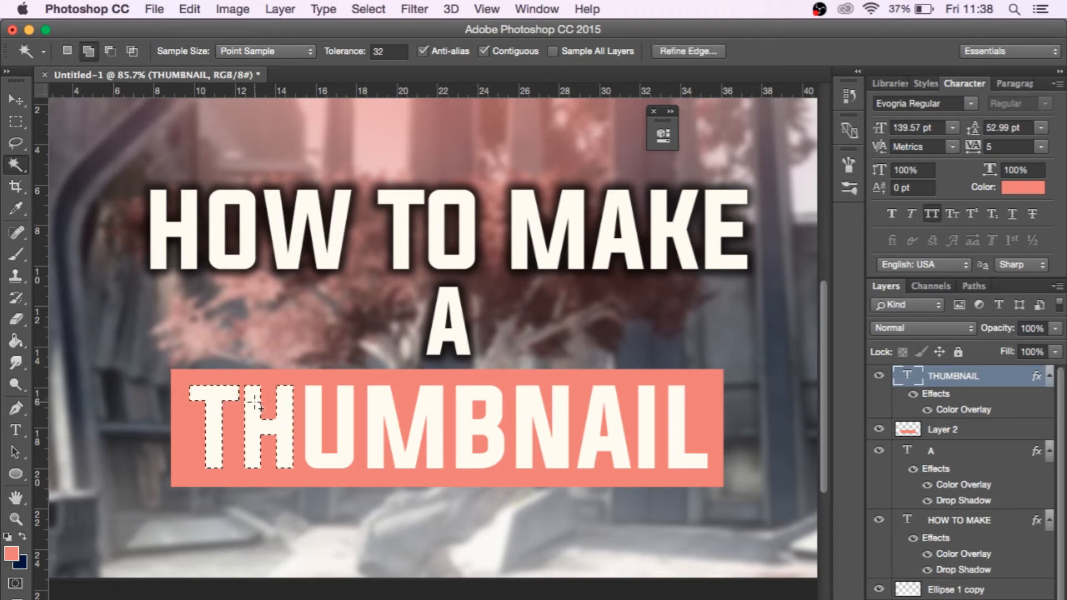
shift+click(312, 402)
shift+click(383, 400)
shift+click(478, 401)
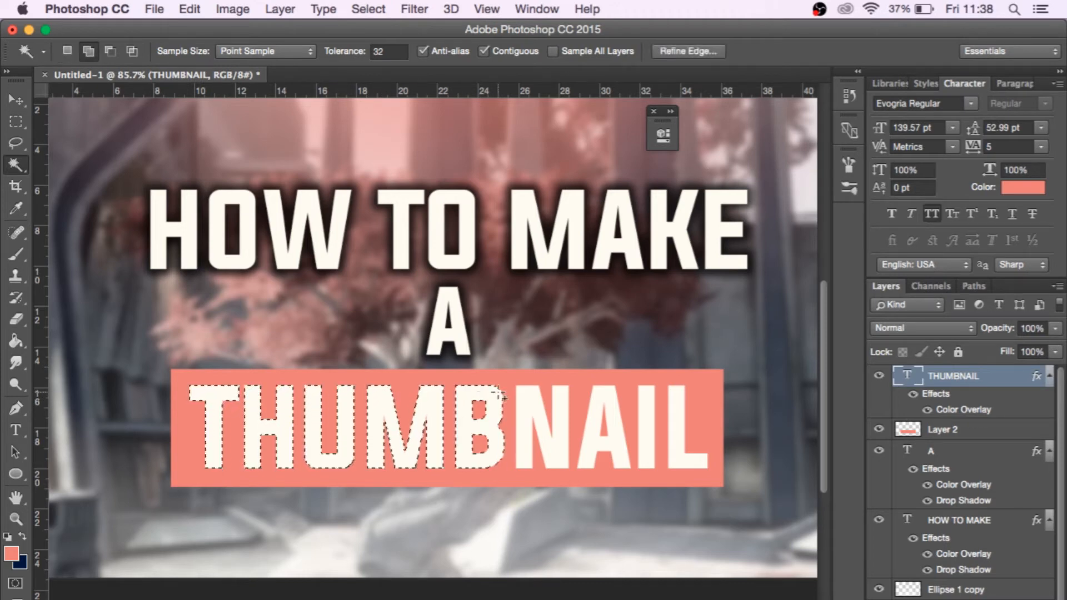
shift+click(542, 401)
shift+click(595, 399)
shift+click(644, 403)
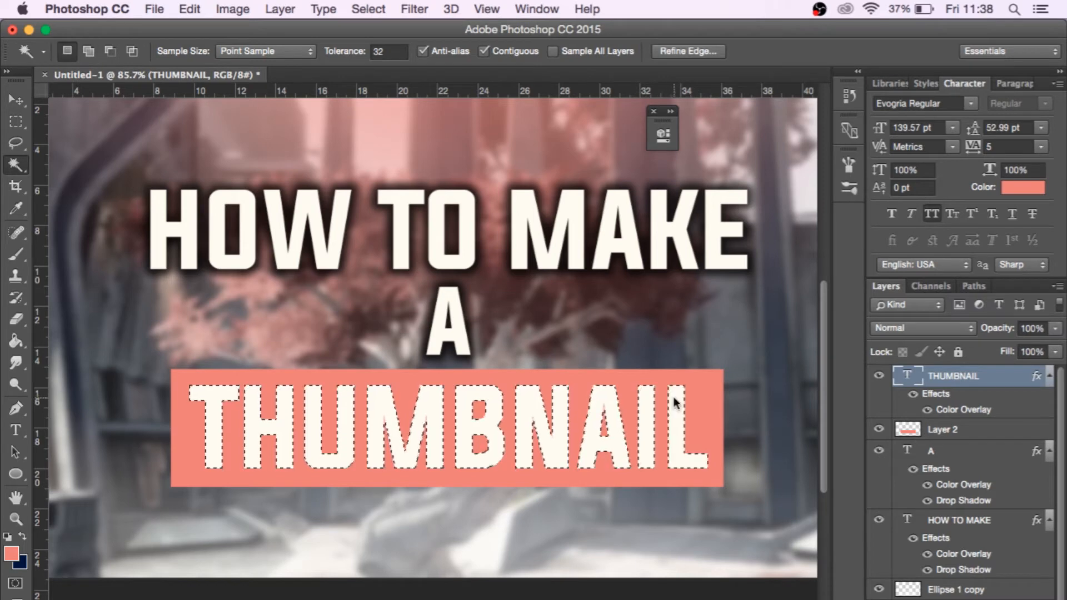
shift+click(678, 405)
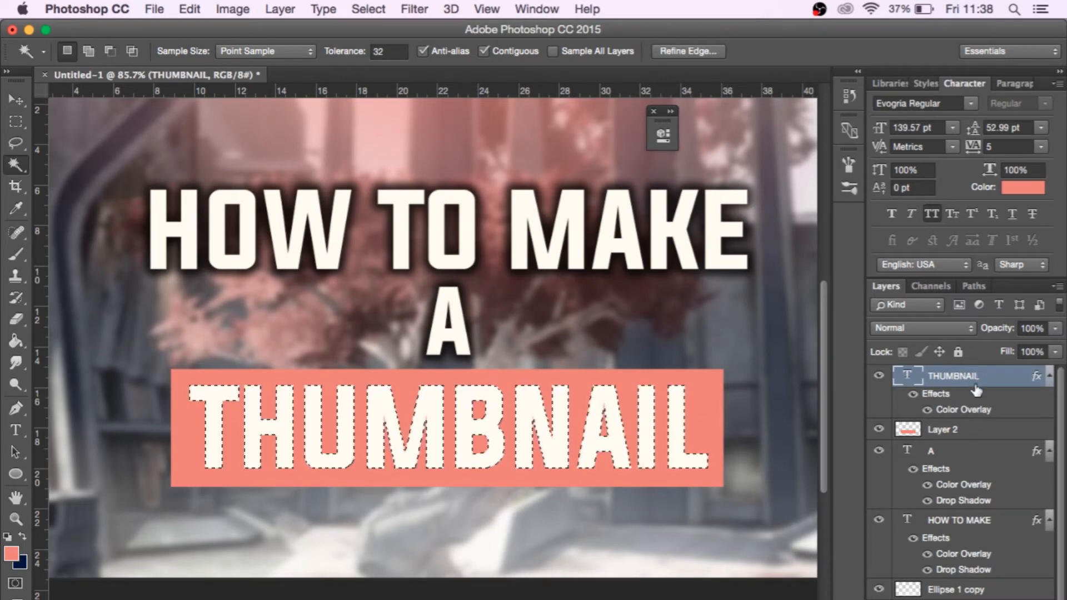
- Cut the selected letter shapes out of the salmon box on Layer 2, deselect, and delete the THUMBNAIL text layer
click(978, 432)
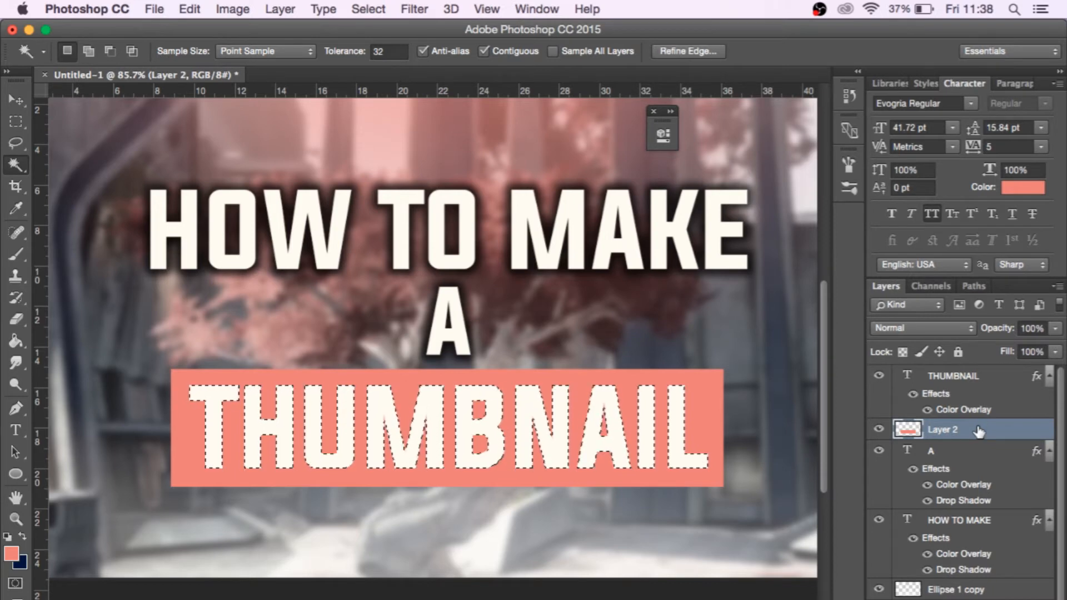
key(super+d)
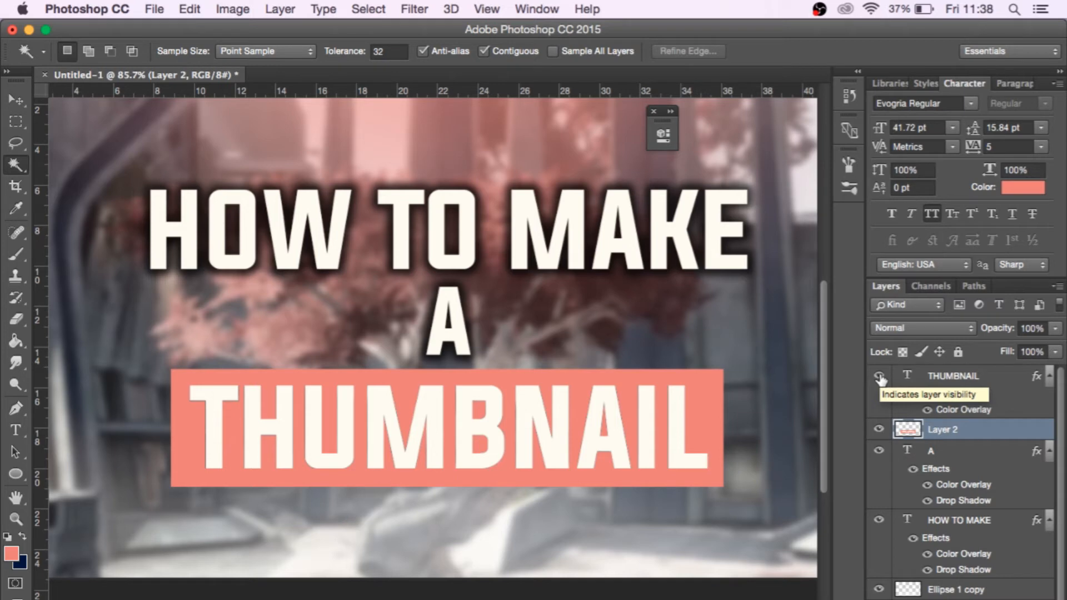
click(1005, 381)
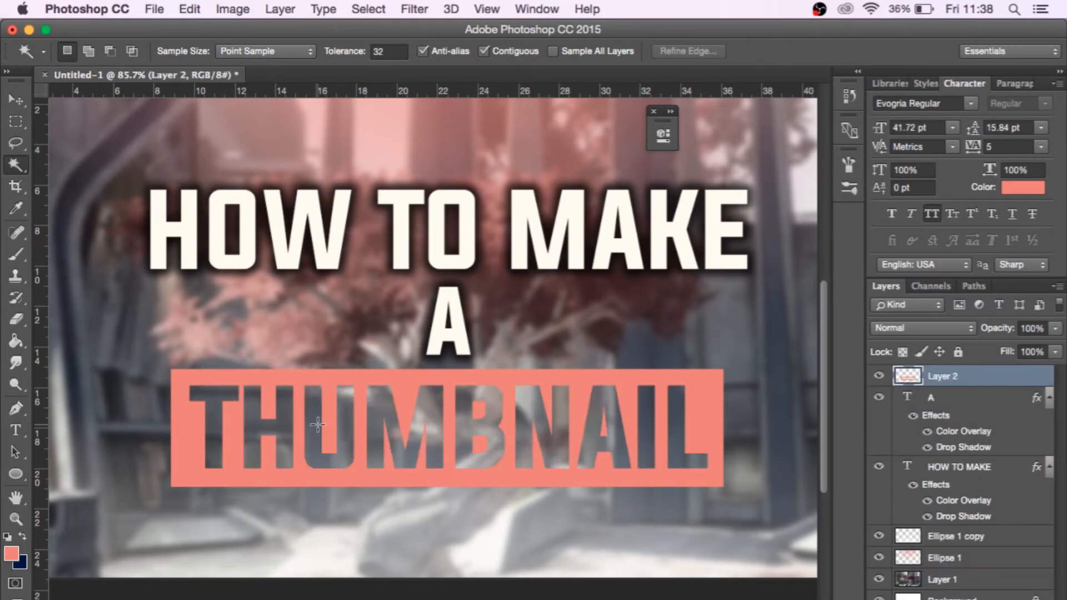
- Add a linear Gradient Overlay to the cut-out box using the orange-yellow-orange preset at a -90° angle
scroll(318, 432, down, 2)
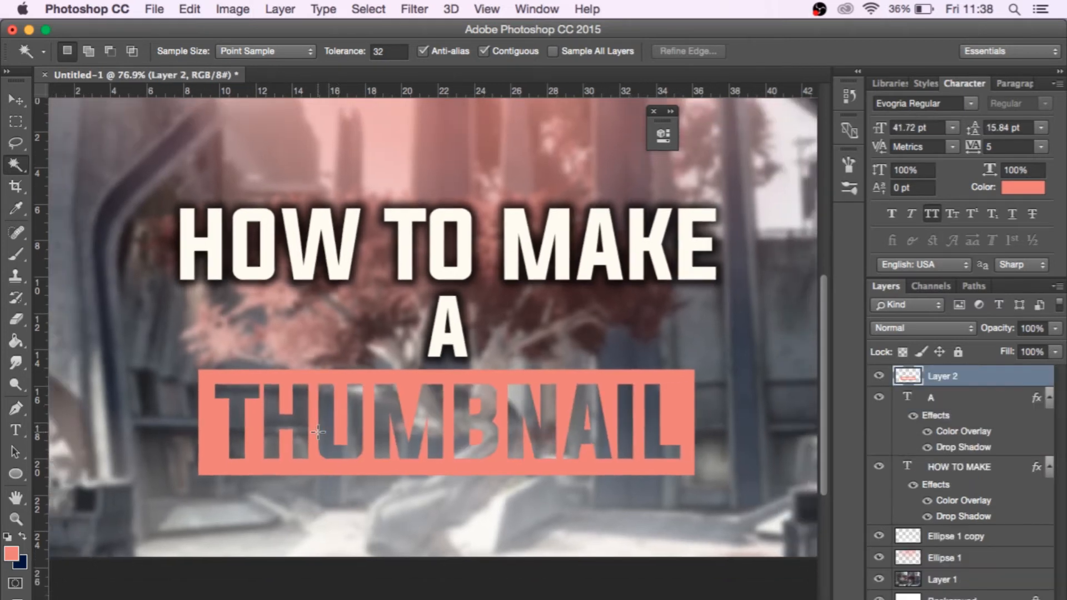
double_click(1006, 382)
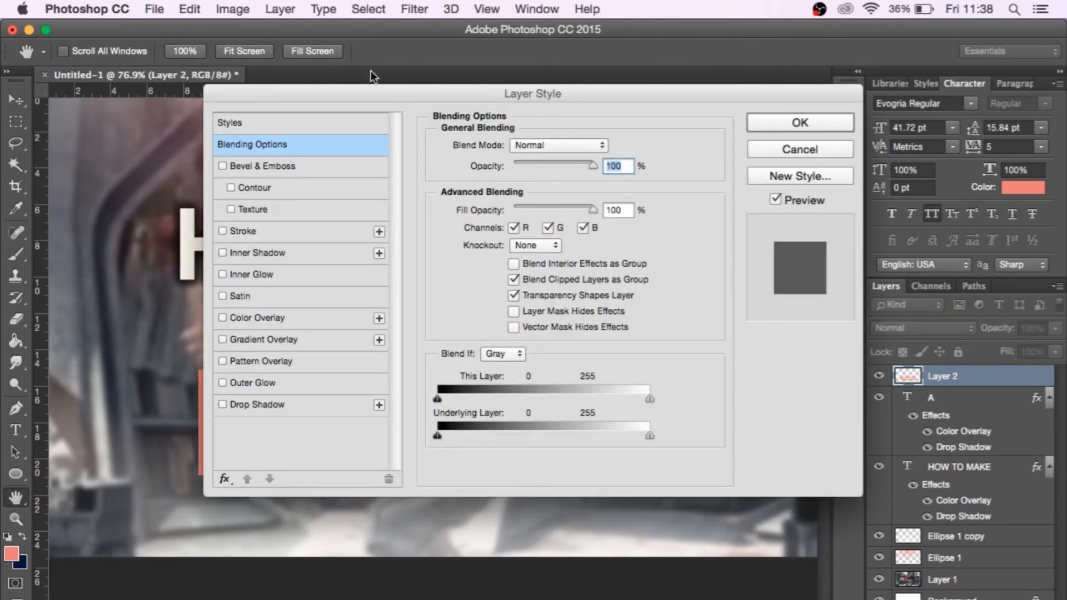
drag(345, 95, 508, 97)
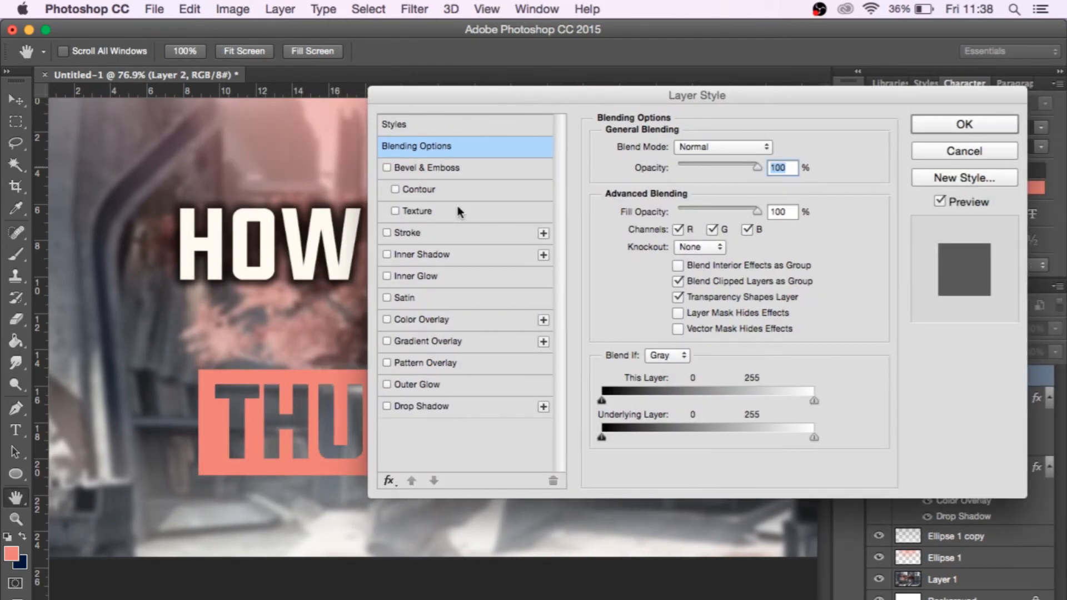
click(465, 342)
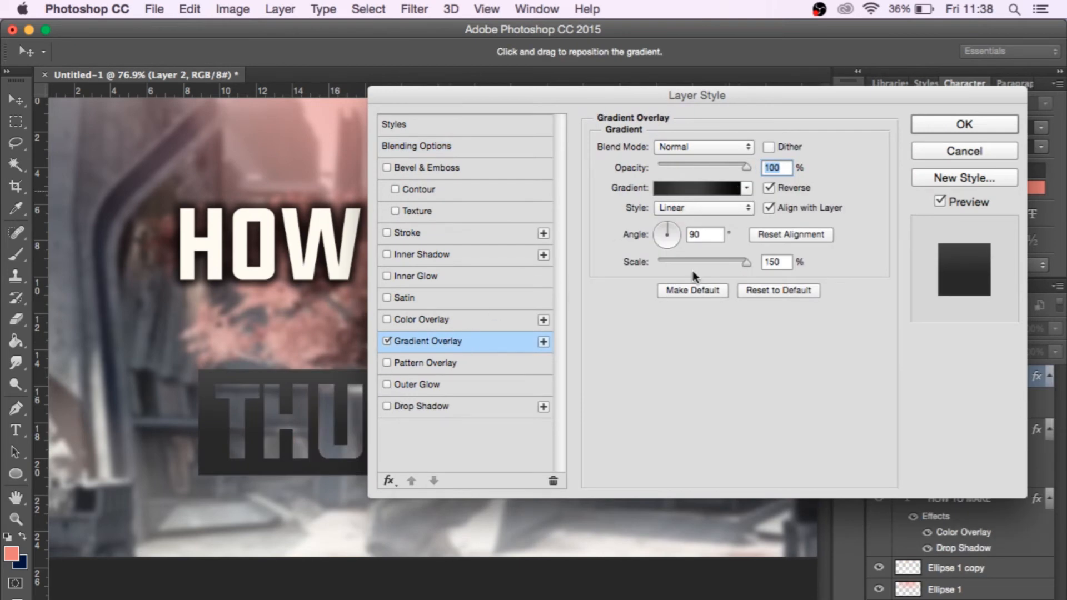
click(746, 188)
click(643, 245)
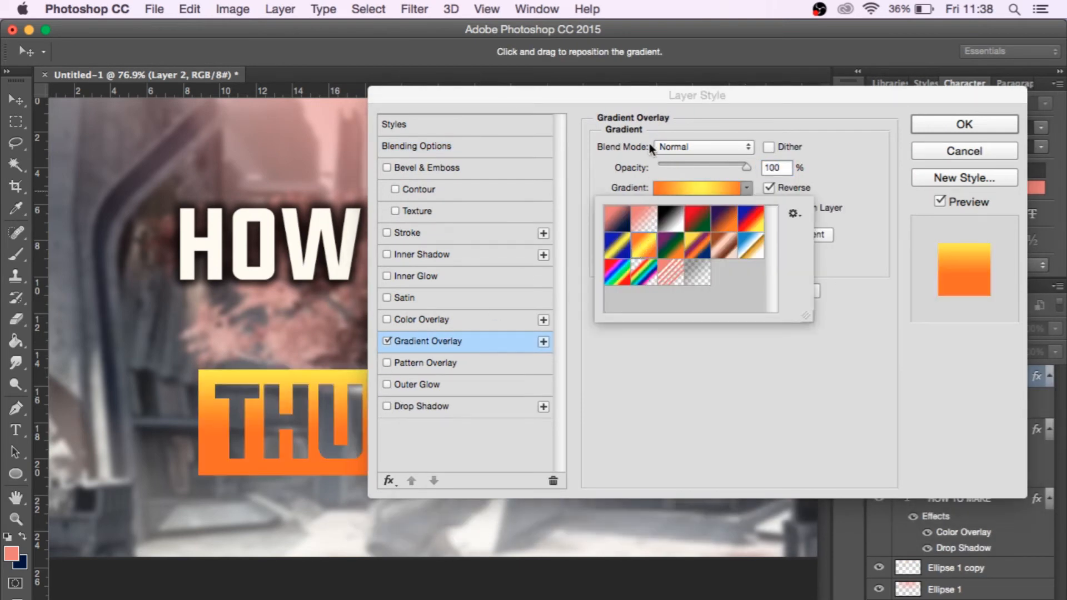
drag(609, 101, 654, 39)
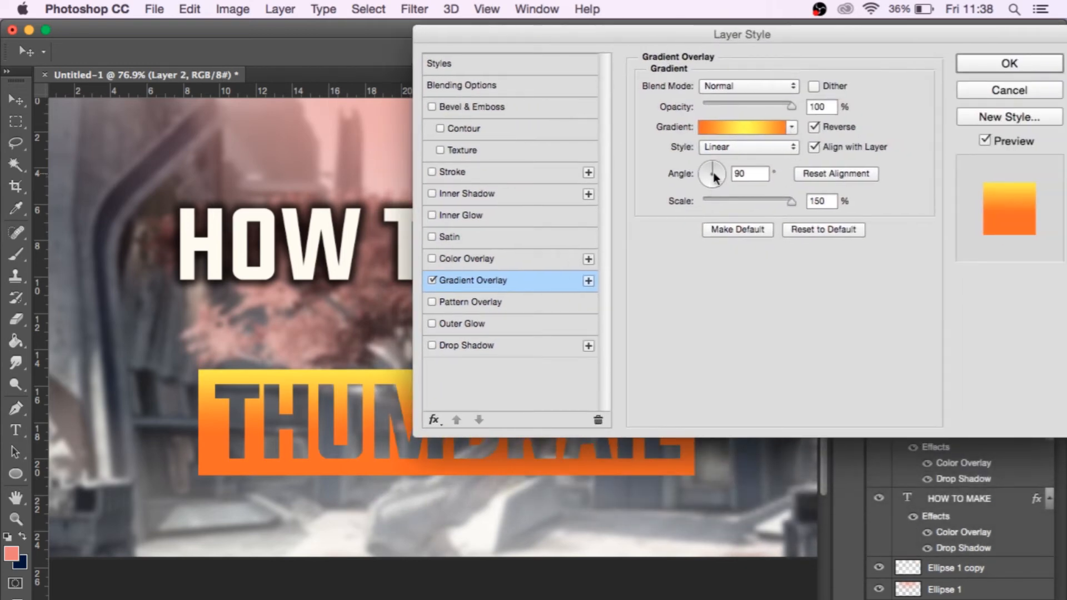
drag(715, 177, 715, 221)
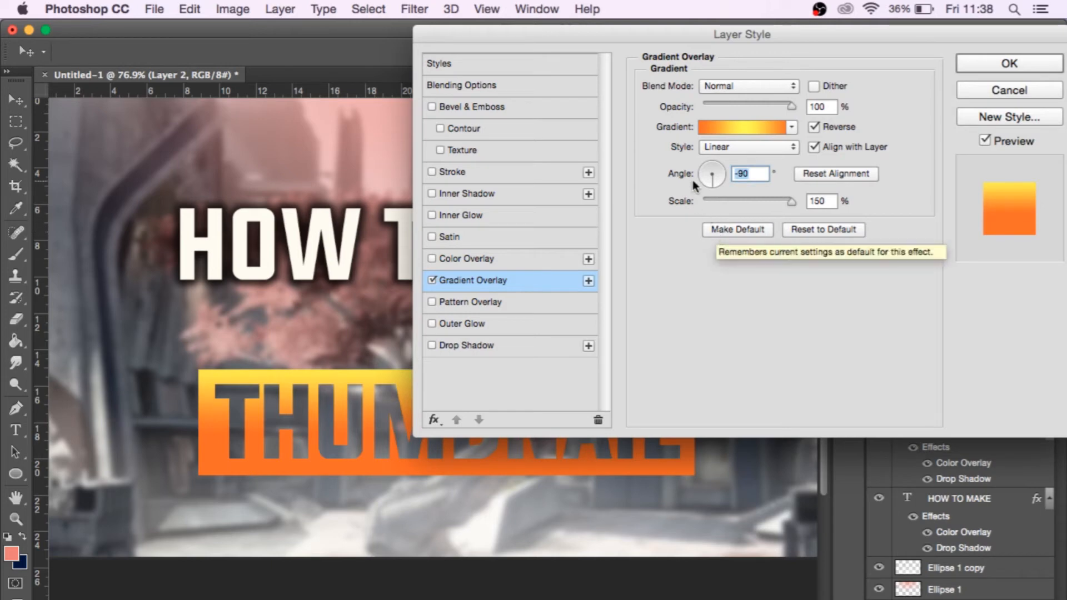
key(Tab)
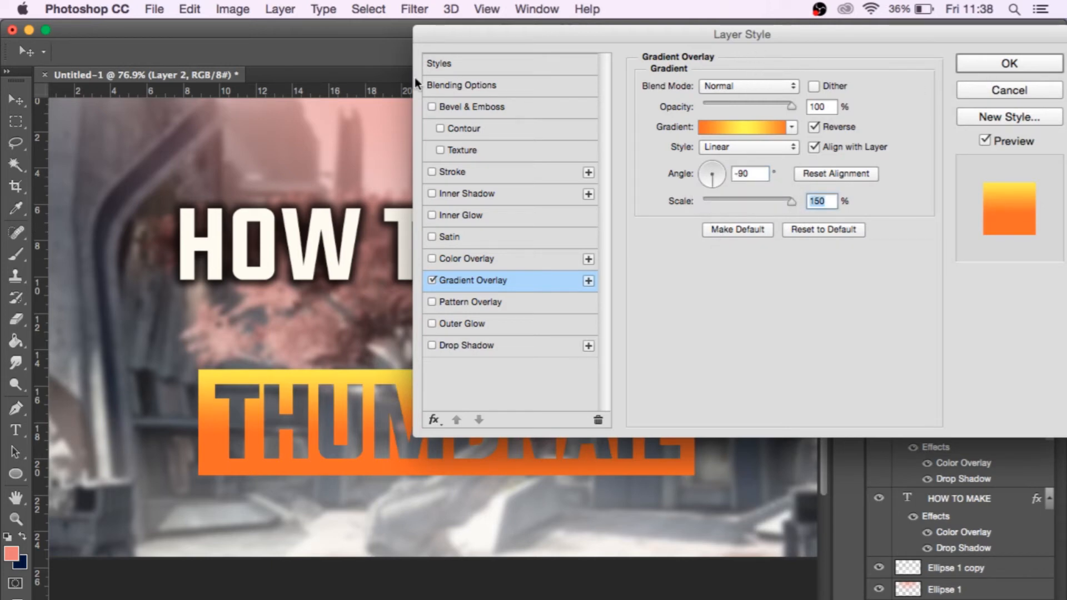
- Add a white Inner Glow to the box with Screen blending, 35% opacity and 7 px size
click(506, 217)
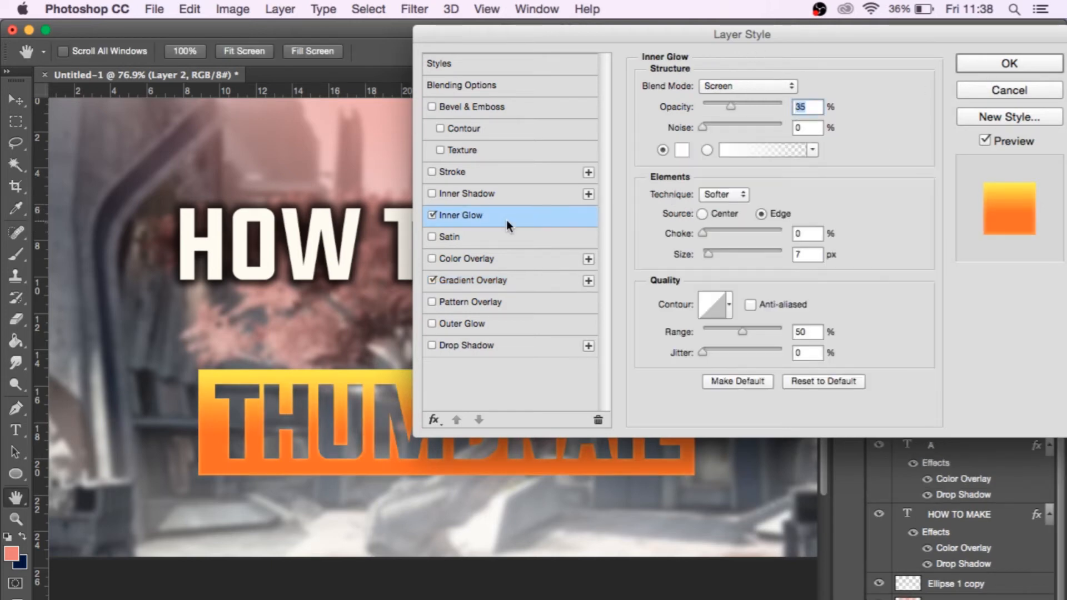
click(732, 86)
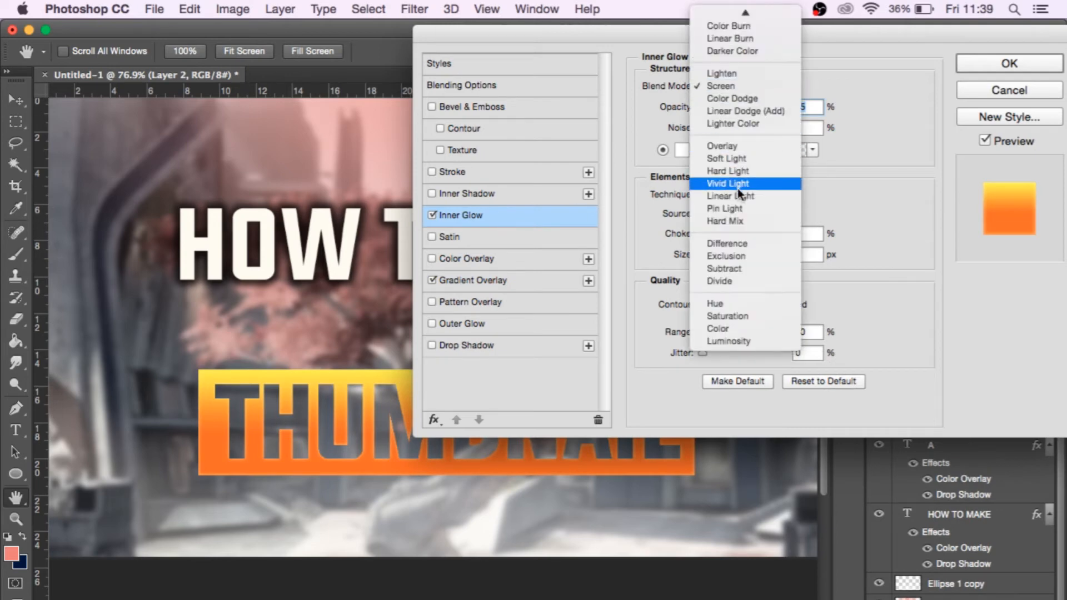
click(742, 87)
click(705, 251)
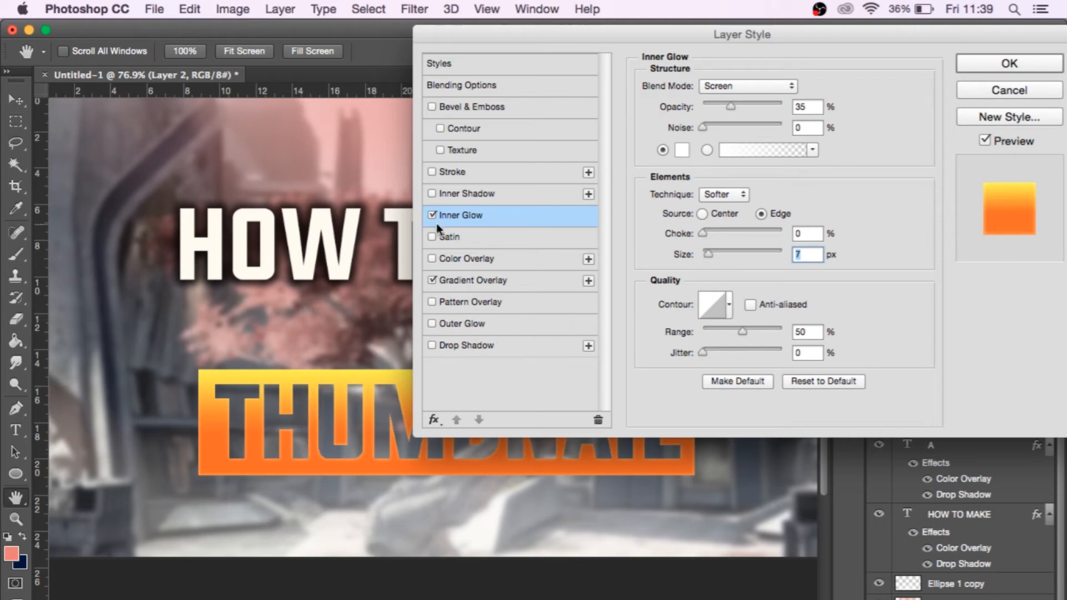
- Add a Drop Shadow to the box with 17% spread and 81 px size, and apply the layer styles
click(495, 345)
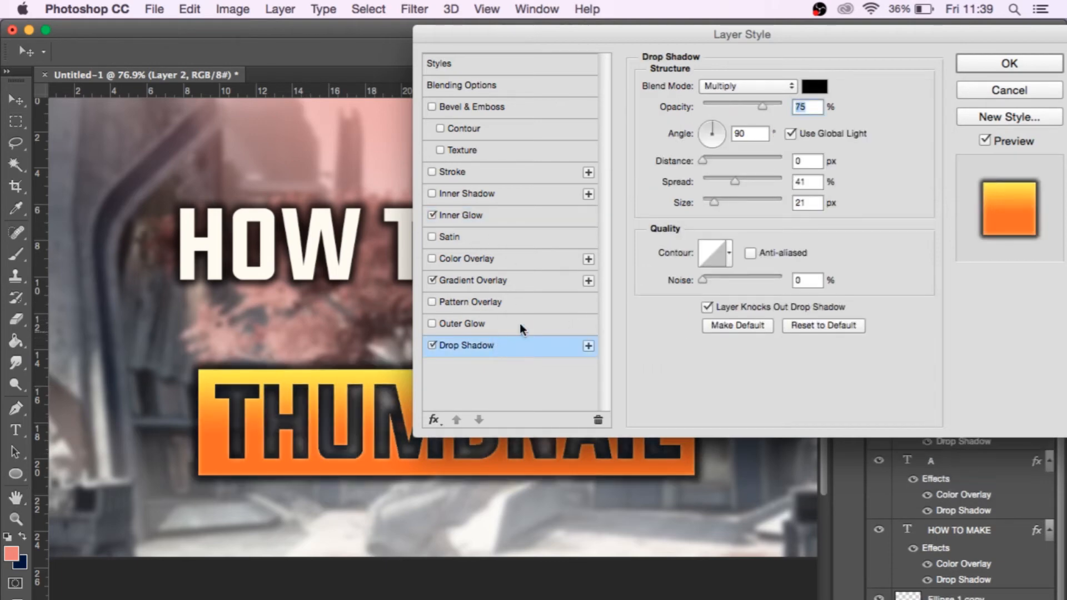
drag(720, 202, 713, 180)
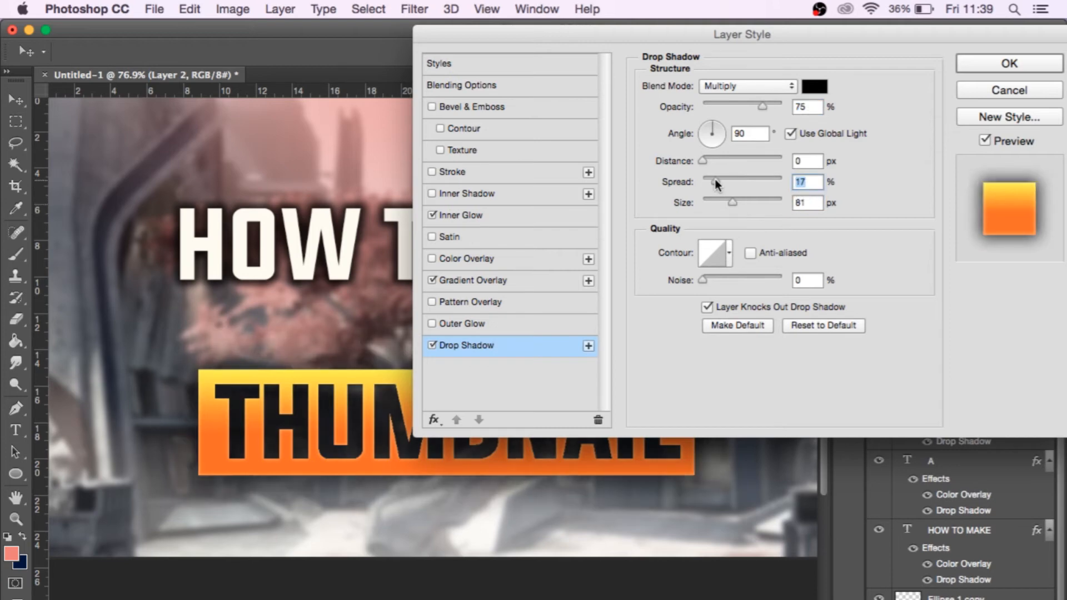
click(968, 65)
- Rasterize the layer styles of the "A" and HOW TO MAKE text layers
scroll(488, 448, down, 3)
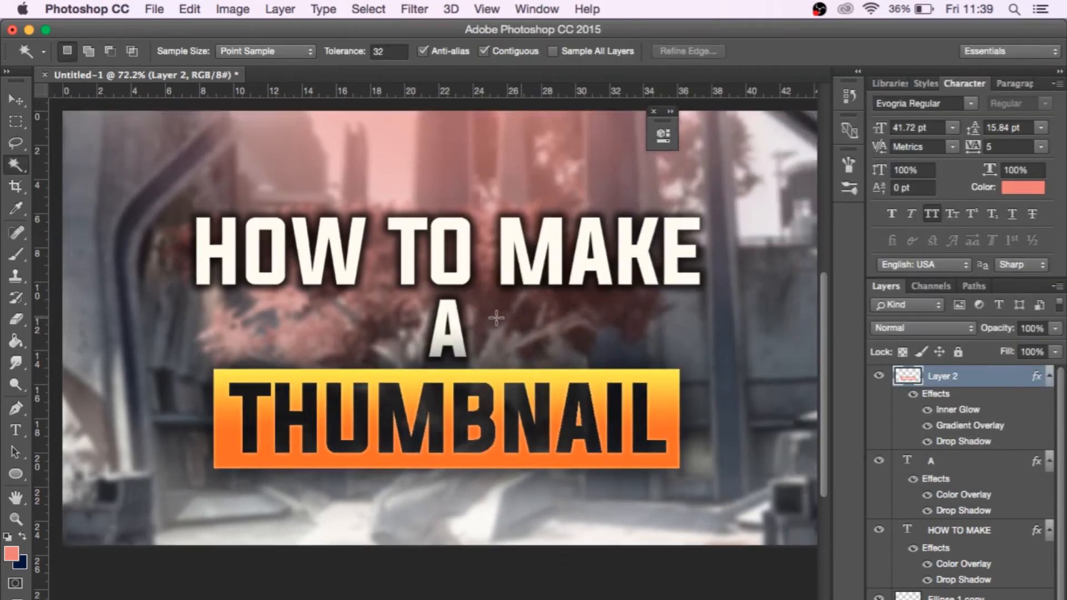
scroll(496, 317, down, 2)
click(16, 100)
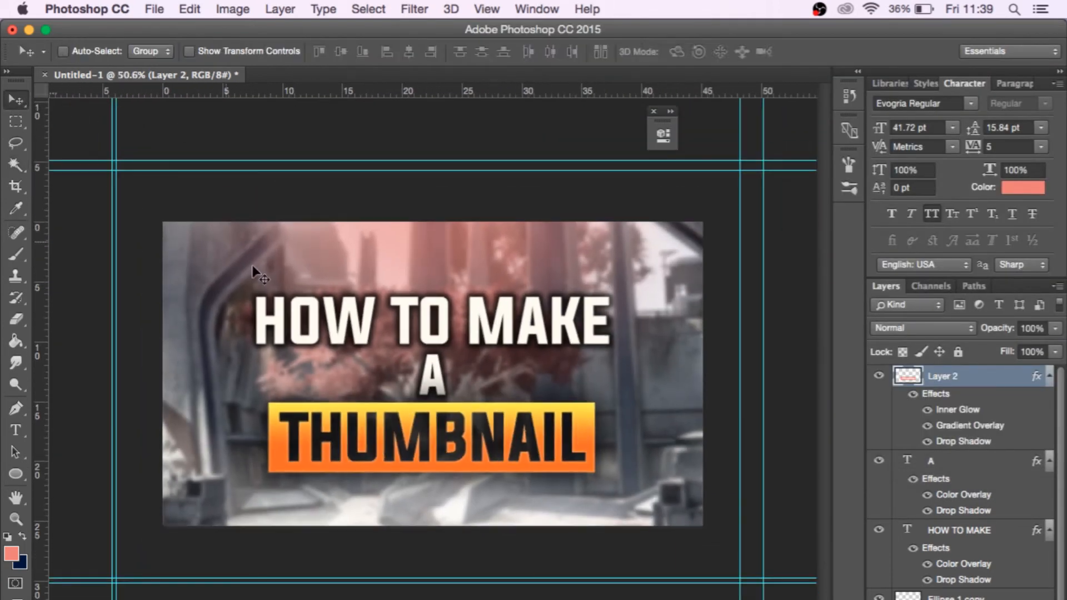
scroll(325, 348, up, 1)
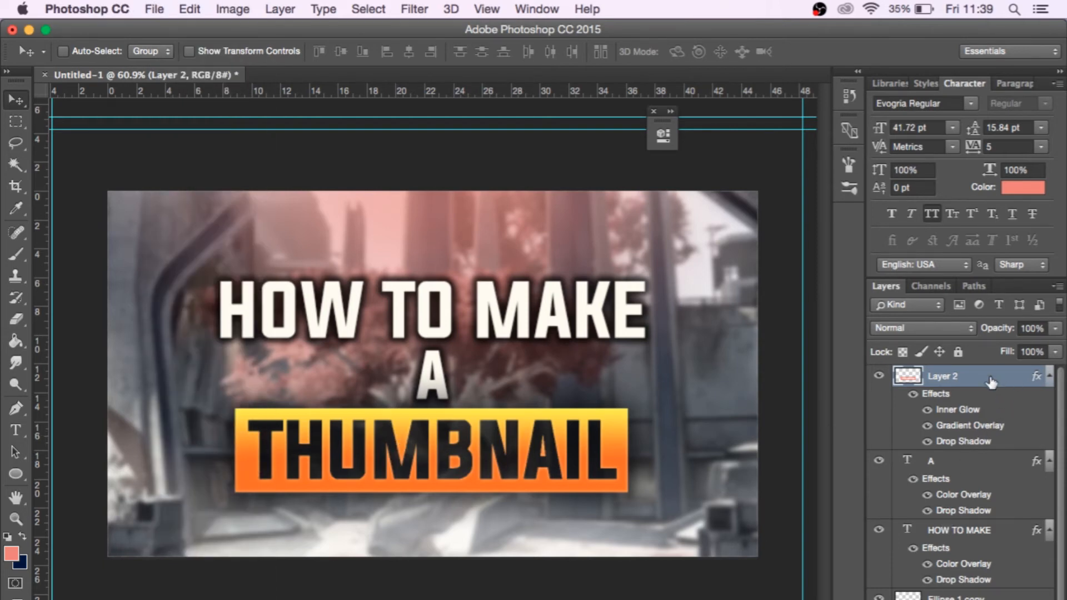
scroll(991, 382, down, 2)
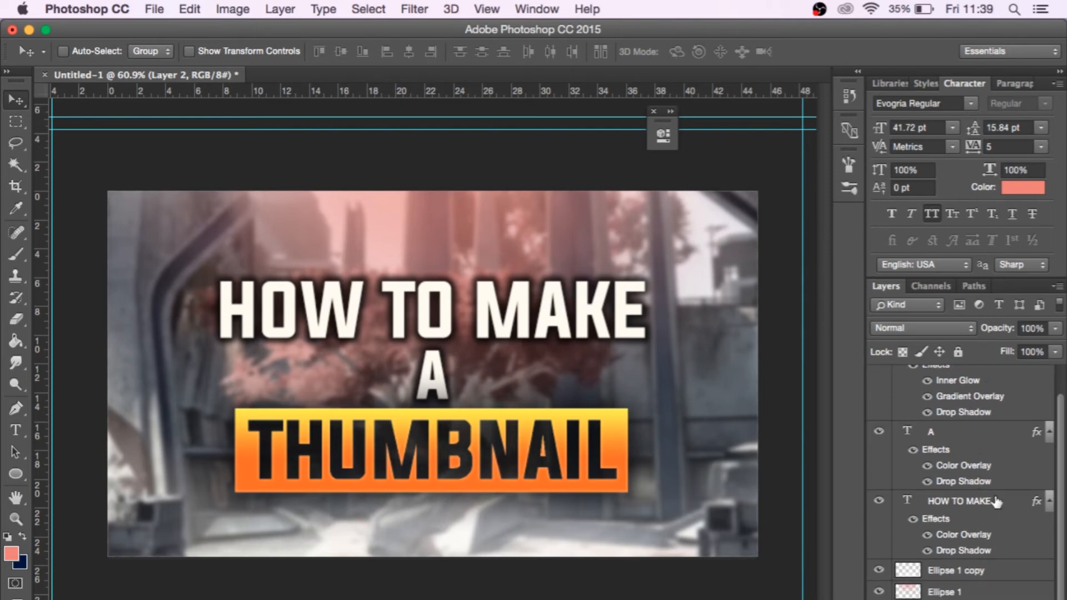
shift+click(1017, 501)
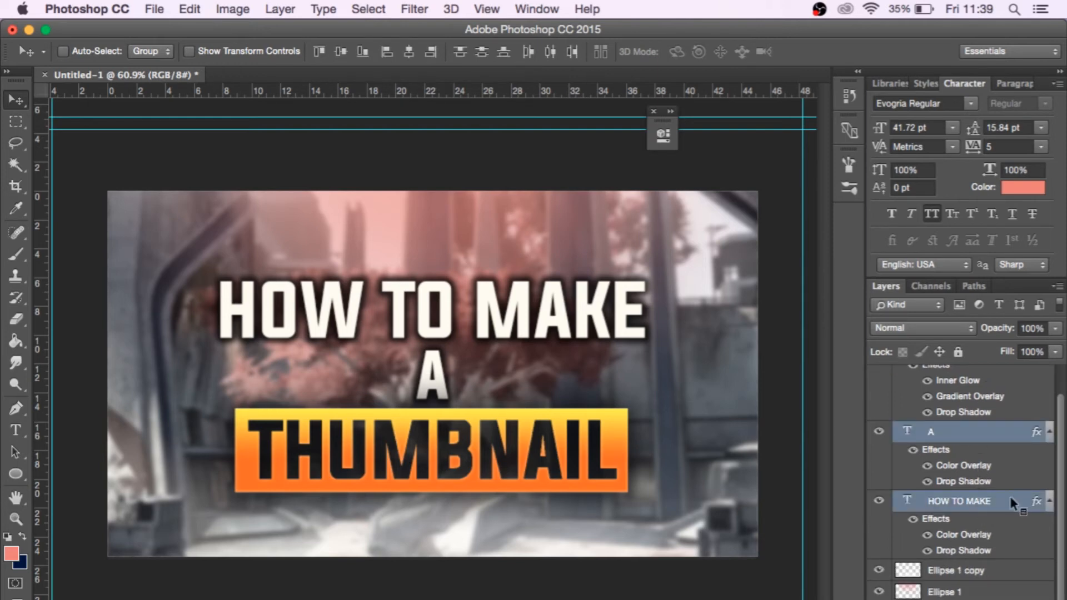
right_click(1009, 496)
scroll(895, 567, down, 5)
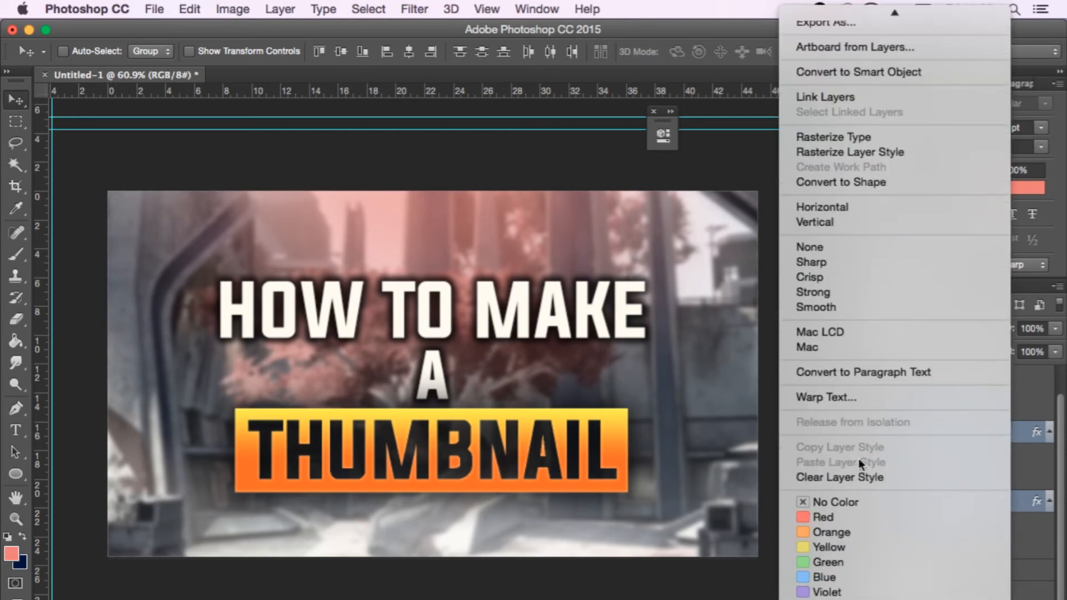
click(845, 152)
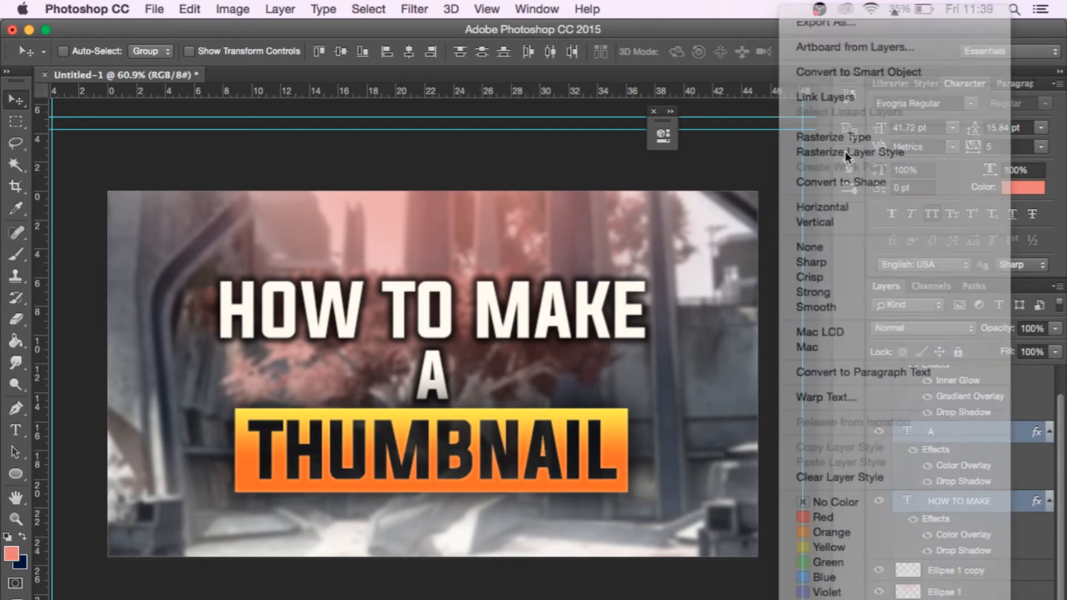
- Merge the box, "A" and HOW TO MAKE layers into one layer and toggle its visibility to check the merge
right_click(971, 392)
scroll(839, 547, down, 5)
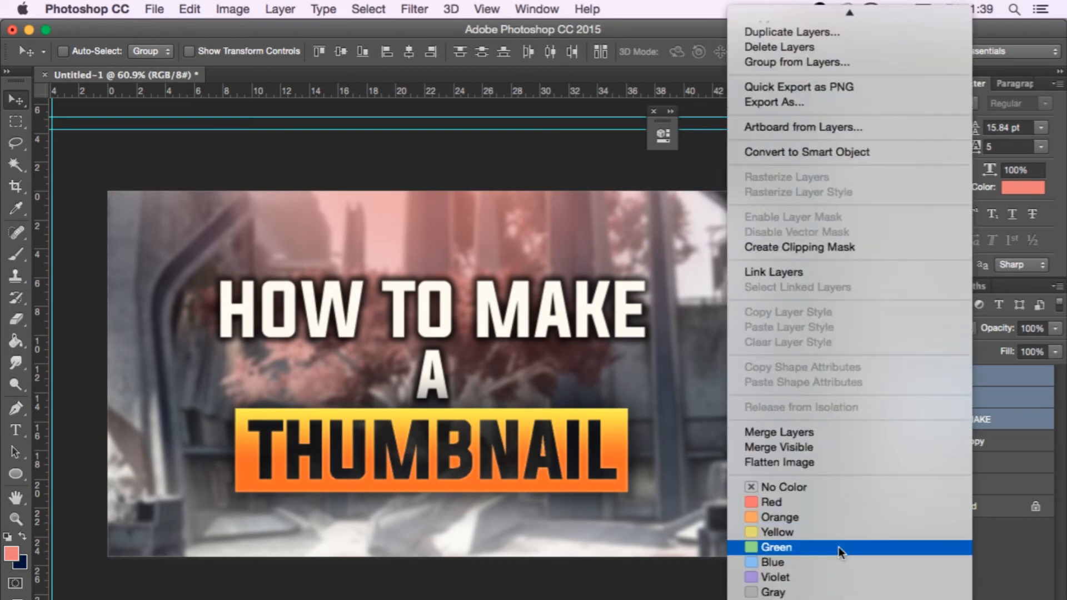
click(807, 436)
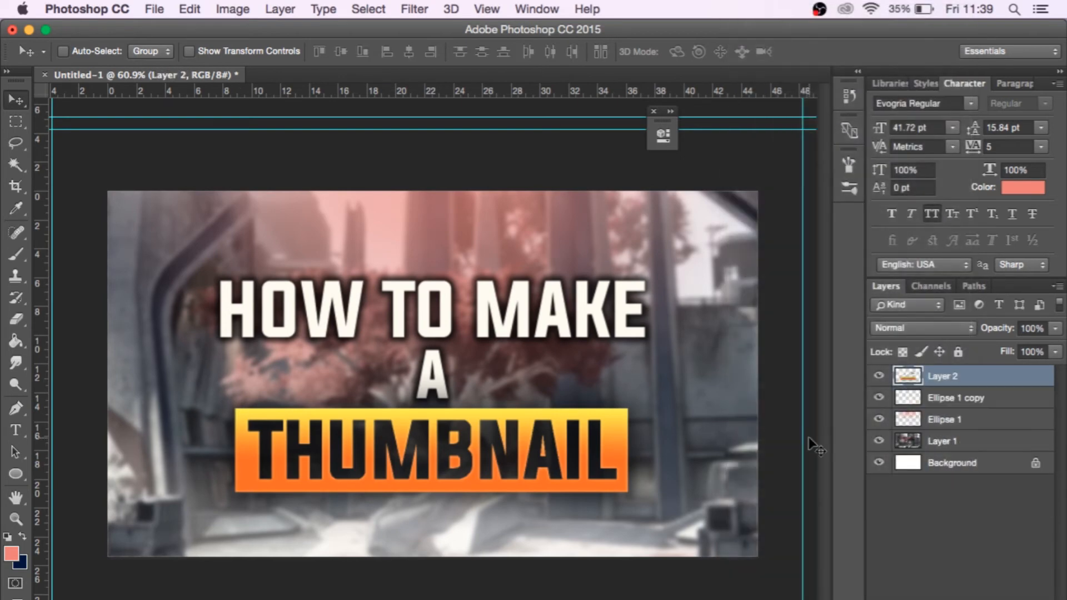
click(881, 376)
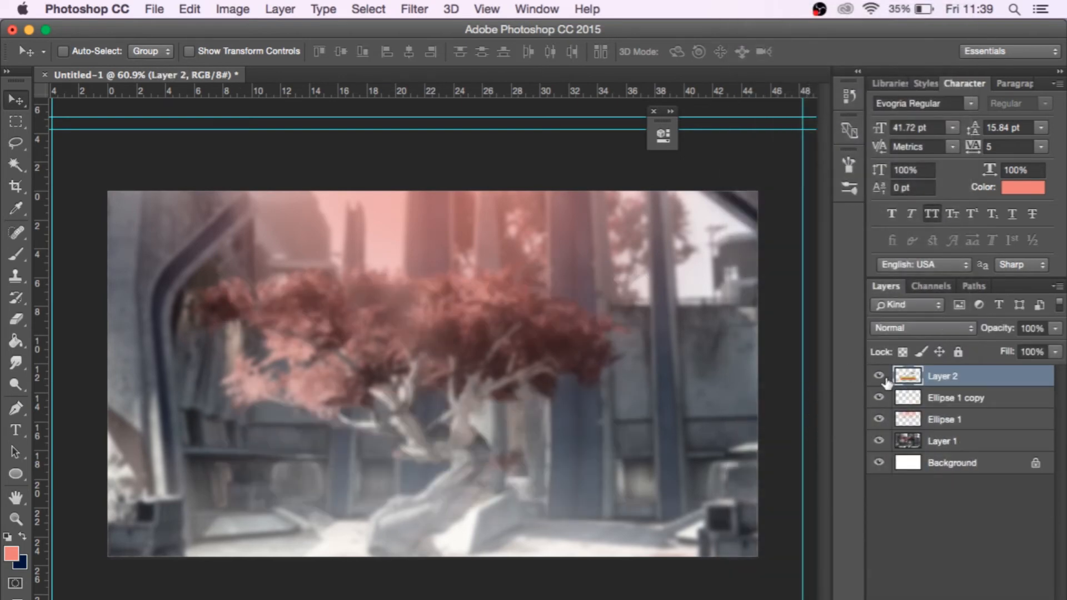
- Show the merged lettering layer again and use Free Transform to shift it toward the canvas's upper left and shrink it slightly
click(881, 376)
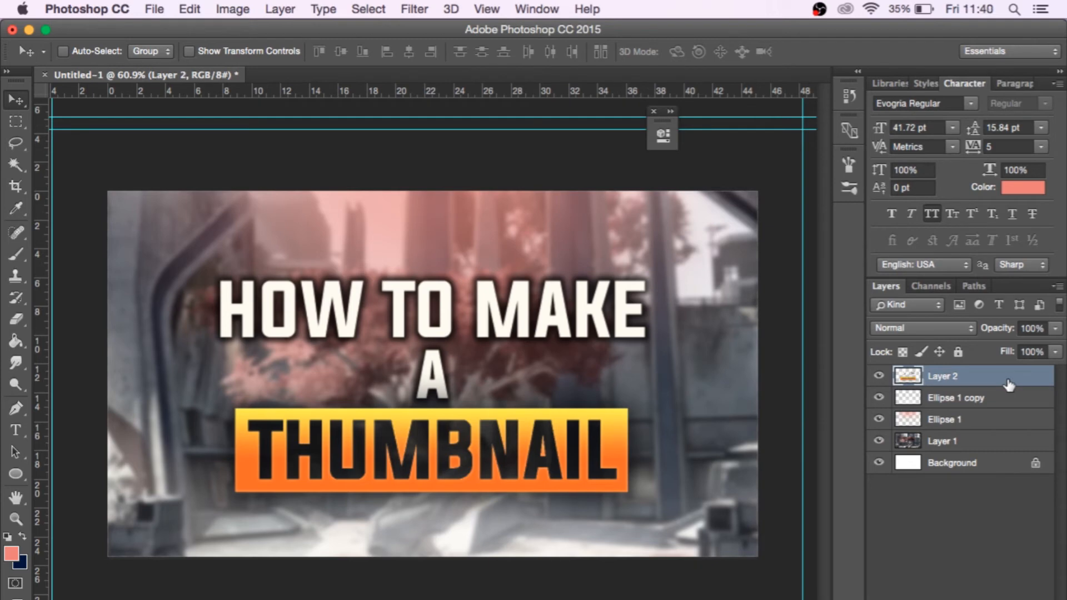
key(super+t)
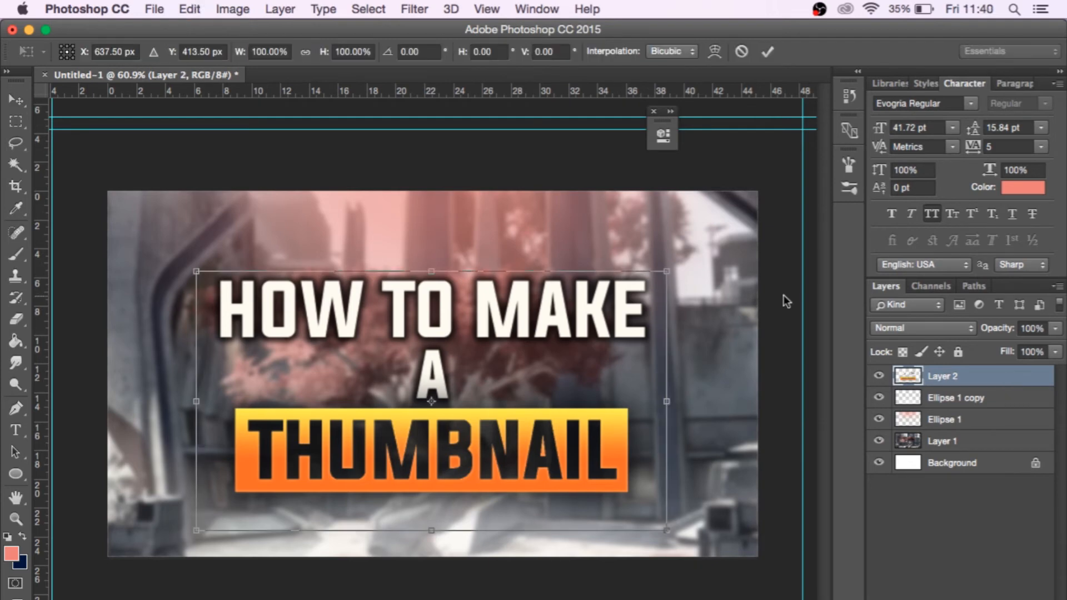
drag(562, 361, 488, 345)
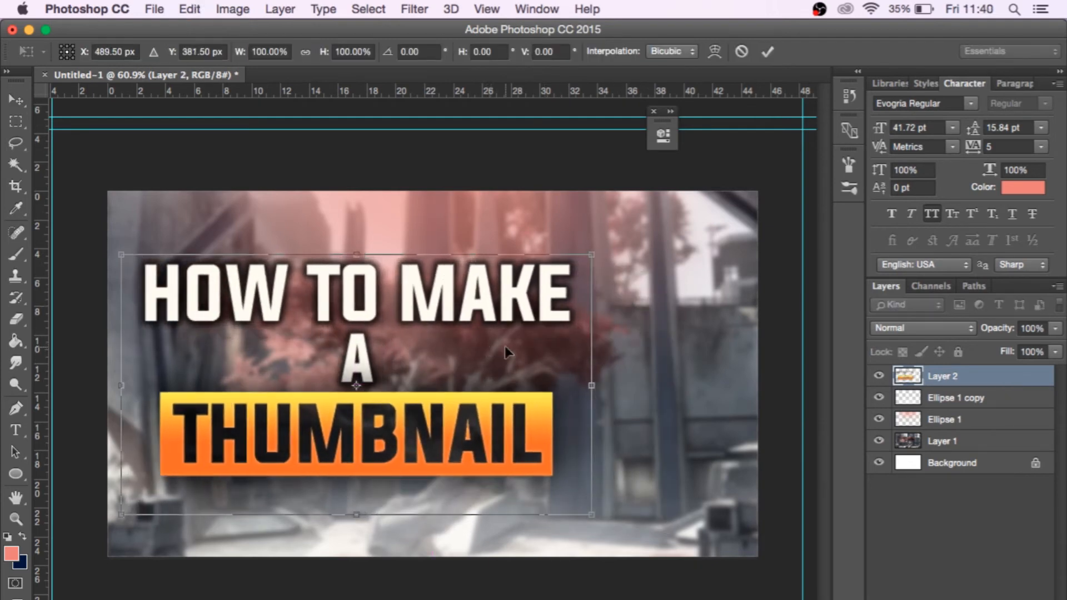
drag(592, 516, 538, 489)
key(Return)
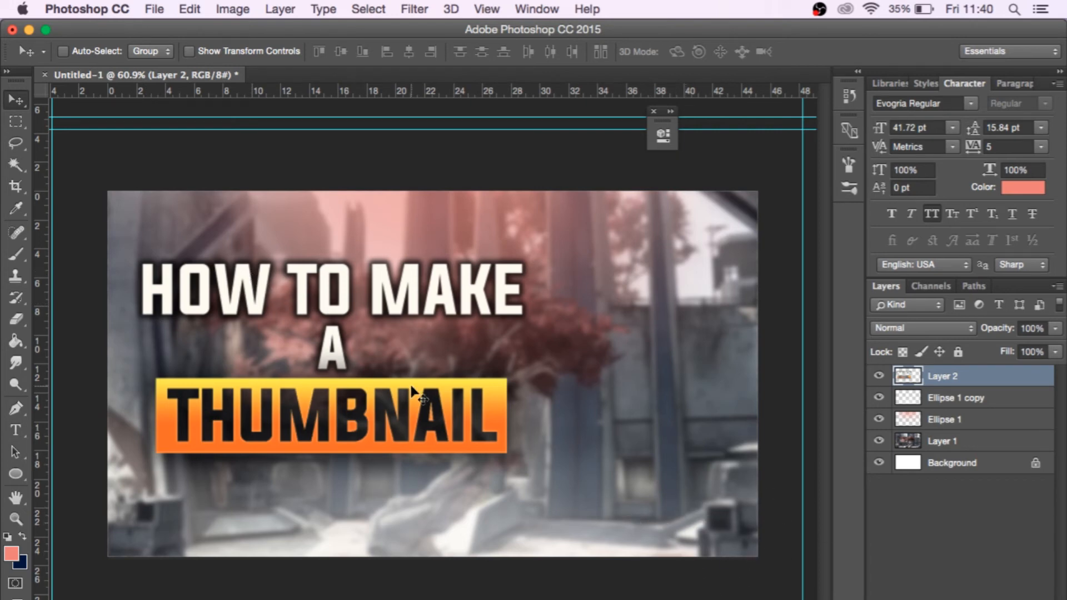
- Distort the merged lettering so it slants upward and narrows toward its right end, and move it slightly down and left
click(154, 8)
mouse_move(180, 7)
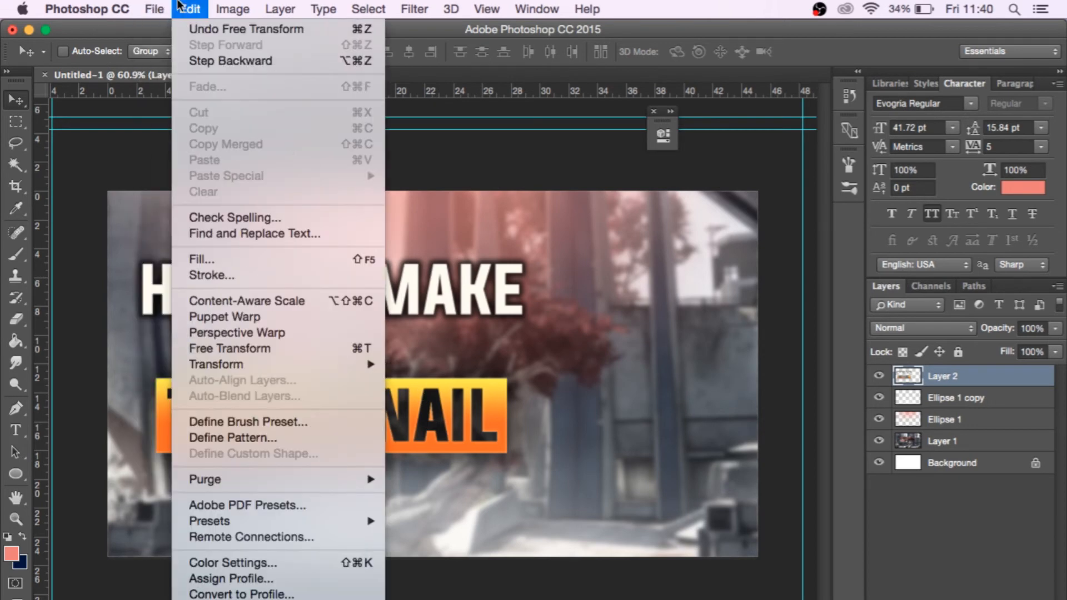
mouse_move(250, 362)
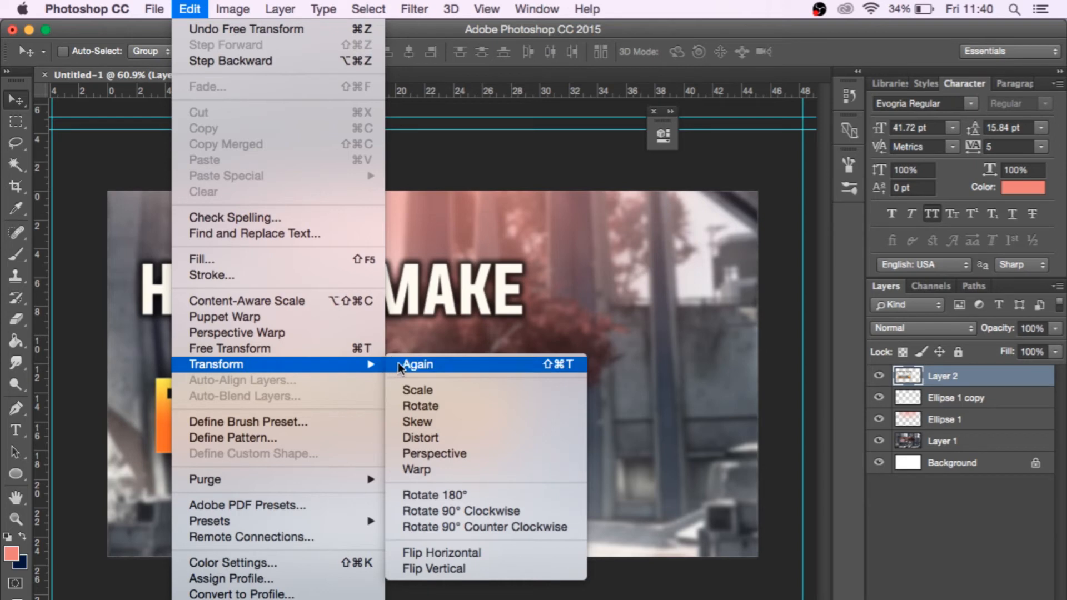
click(455, 438)
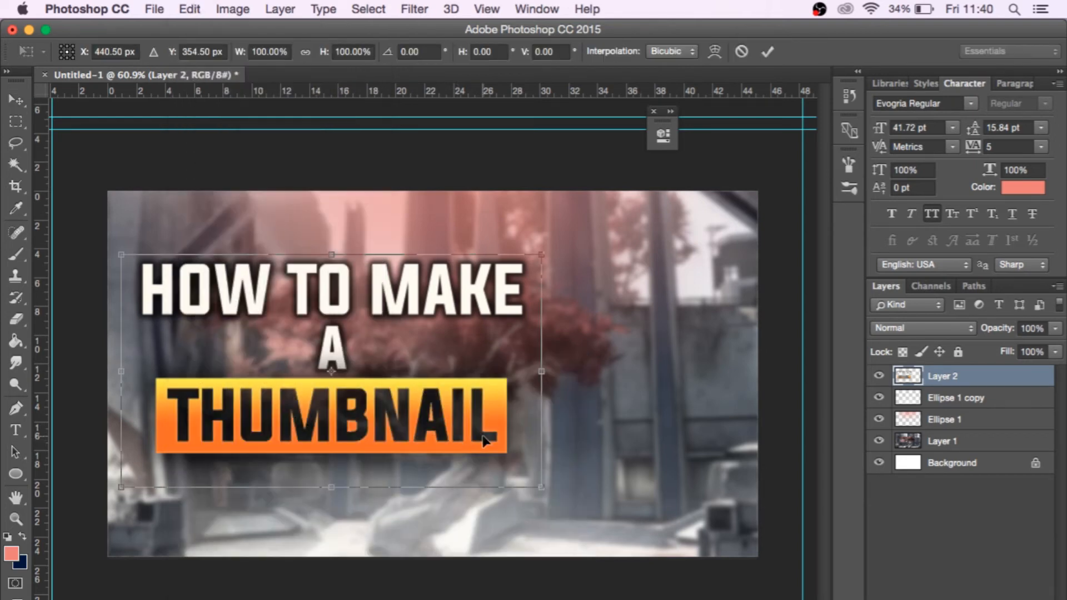
drag(542, 482, 488, 421)
key(Return)
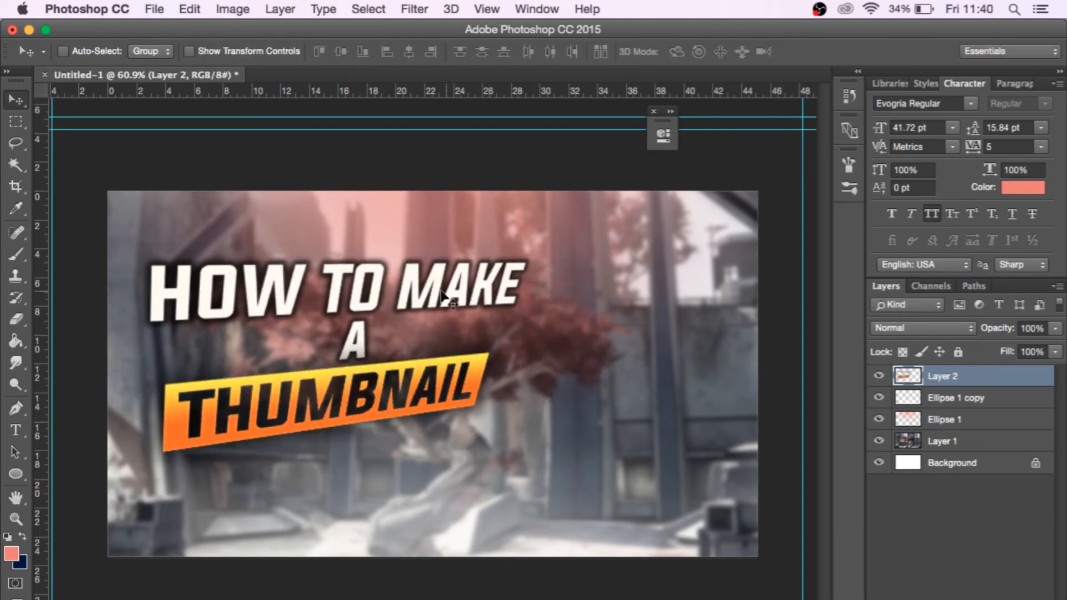
drag(401, 244, 389, 268)
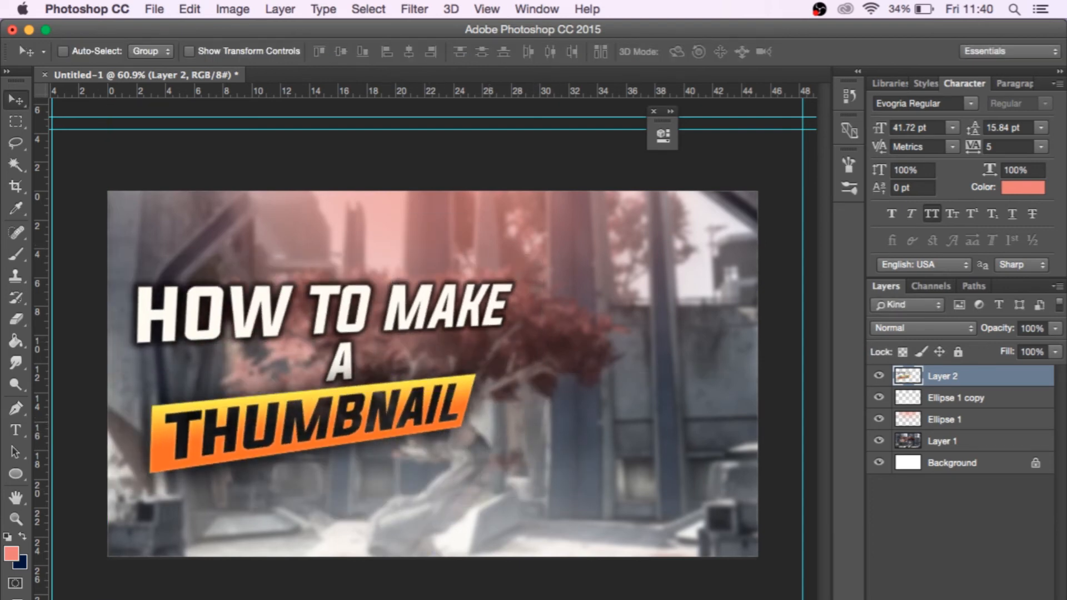
- Switch to Chrome, load the Google homepage and go to its image search
key(F4)
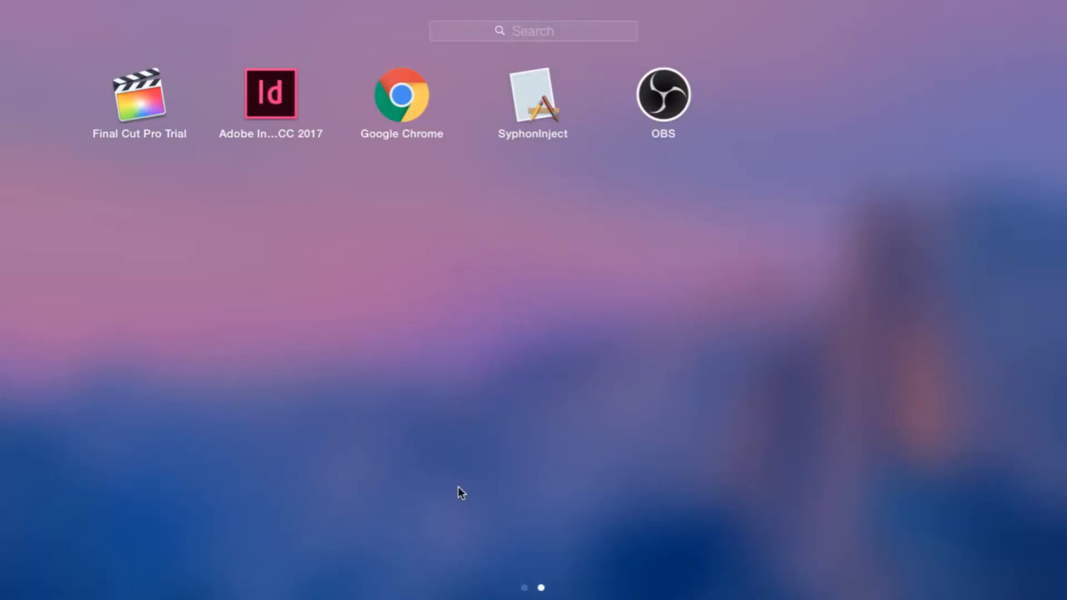
click(461, 599)
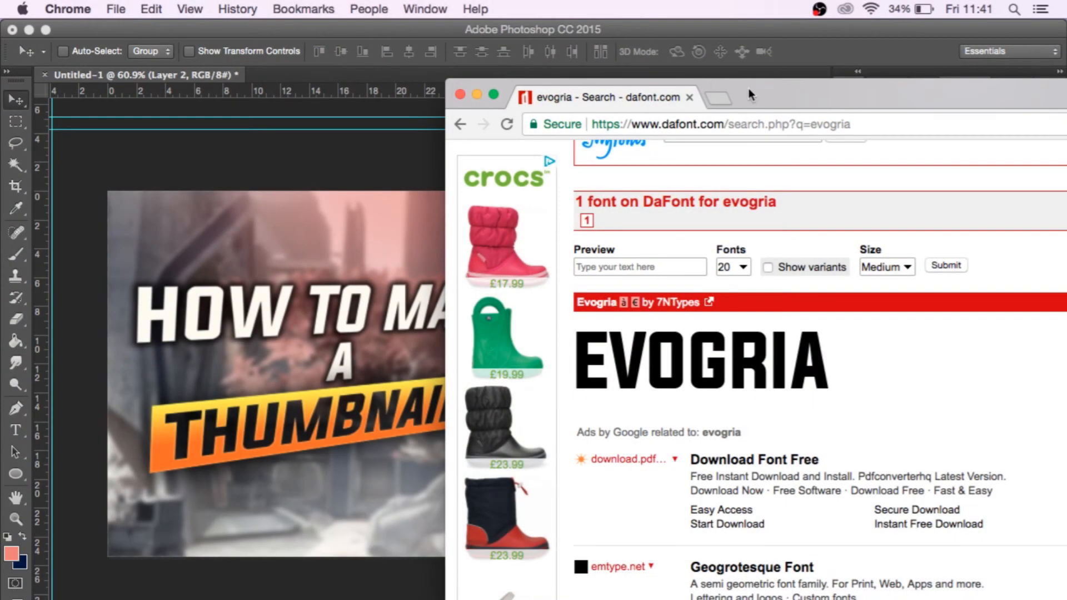
drag(747, 95, 421, 79)
click(432, 100)
text(GOO)
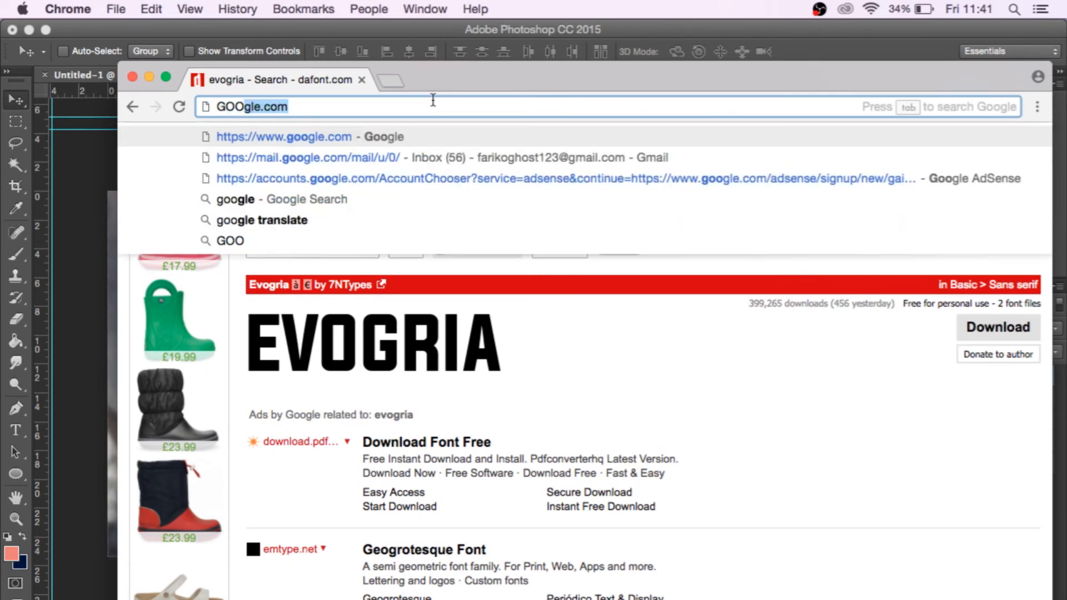
key(Return)
drag(422, 72, 354, 26)
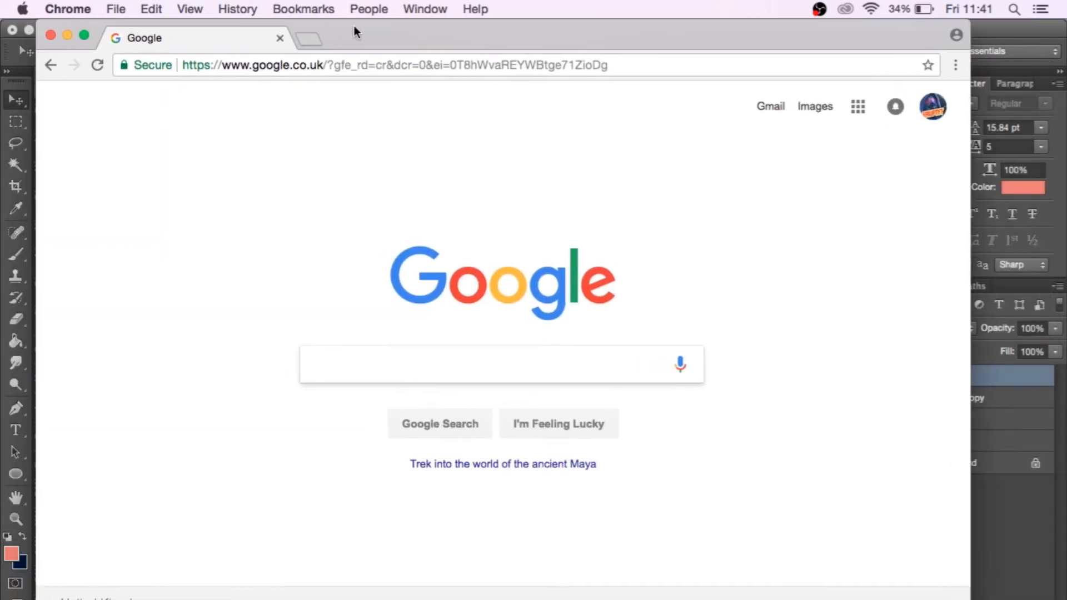
click(815, 106)
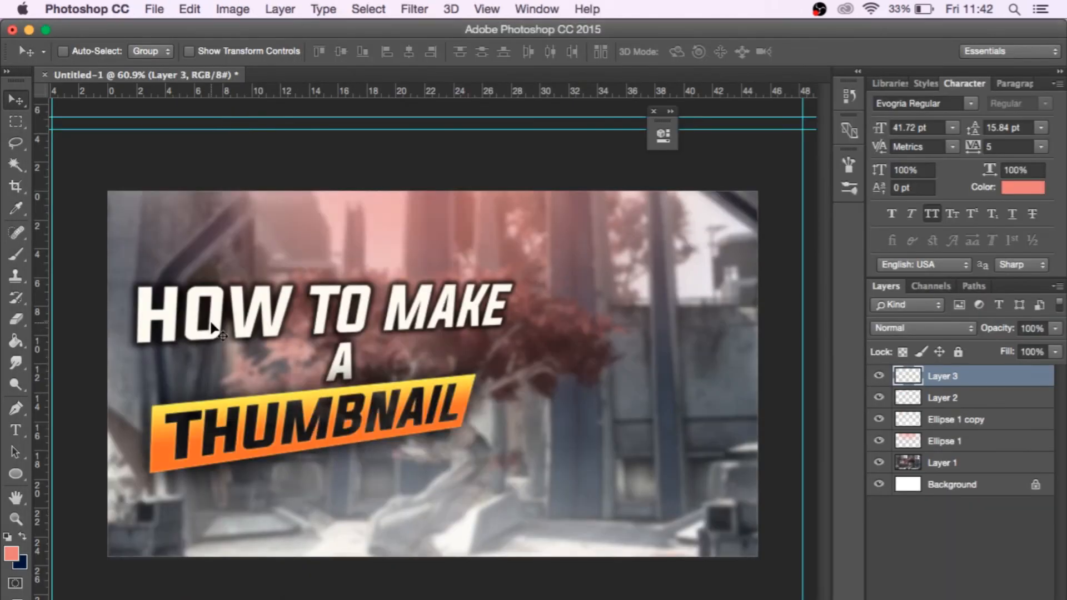
- Paste the copied hand cannon game screenshot into the thumbnail and enlarge it to about 142%
key(super+v)
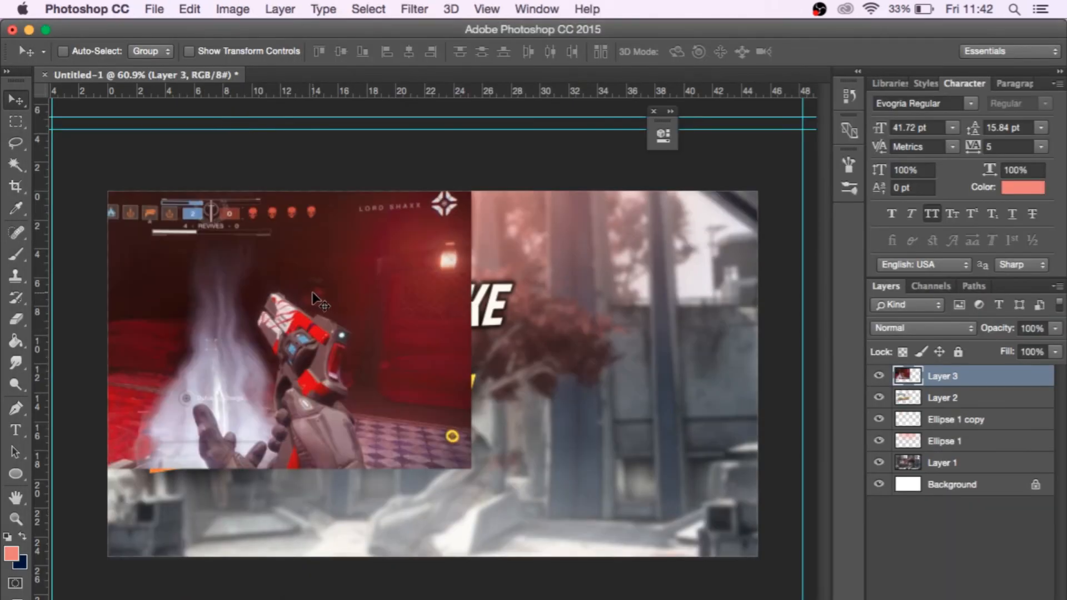
drag(314, 292, 604, 388)
key(super+t)
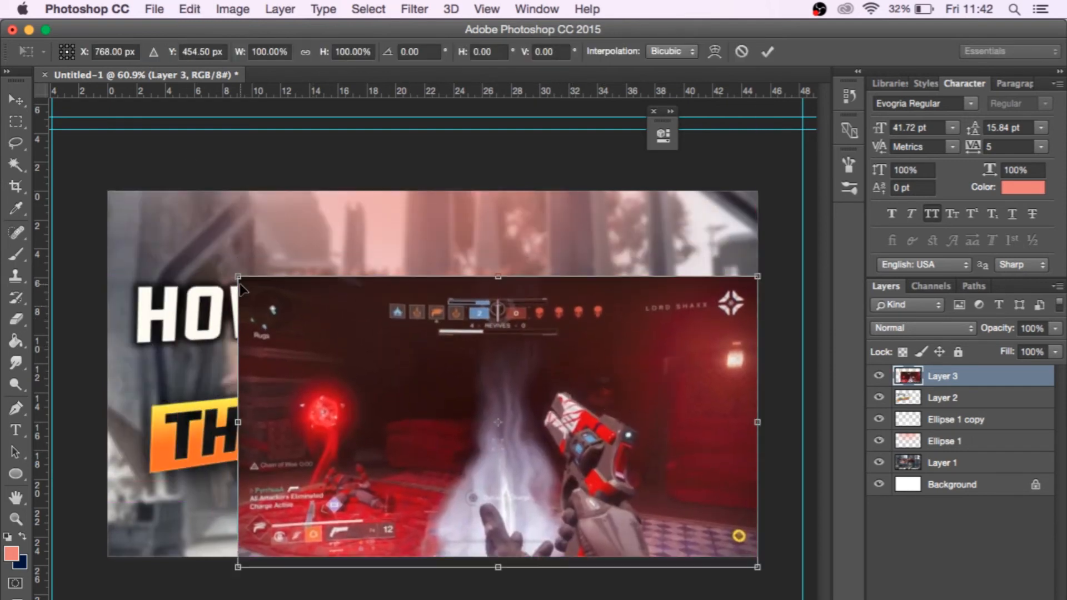
drag(238, 276, 16, 191)
scroll(304, 272, down, 3)
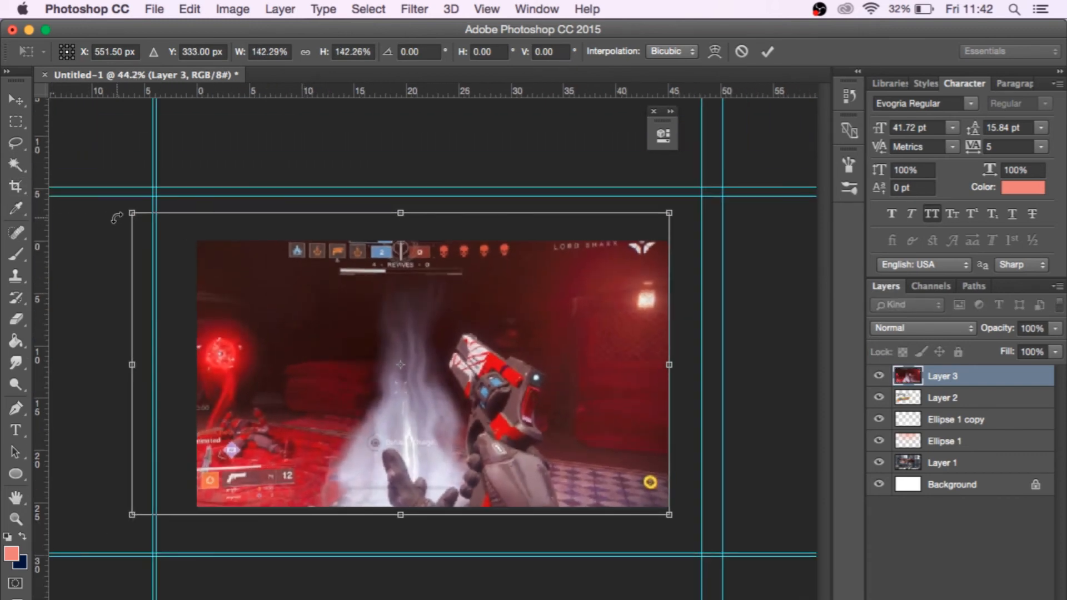
- Enlarge the game screenshot further so the gun fills the canvas's right half, and place its layer between Ellipse 1 and Layer 1
drag(130, 214, 17, 146)
drag(425, 376, 526, 367)
key(Return)
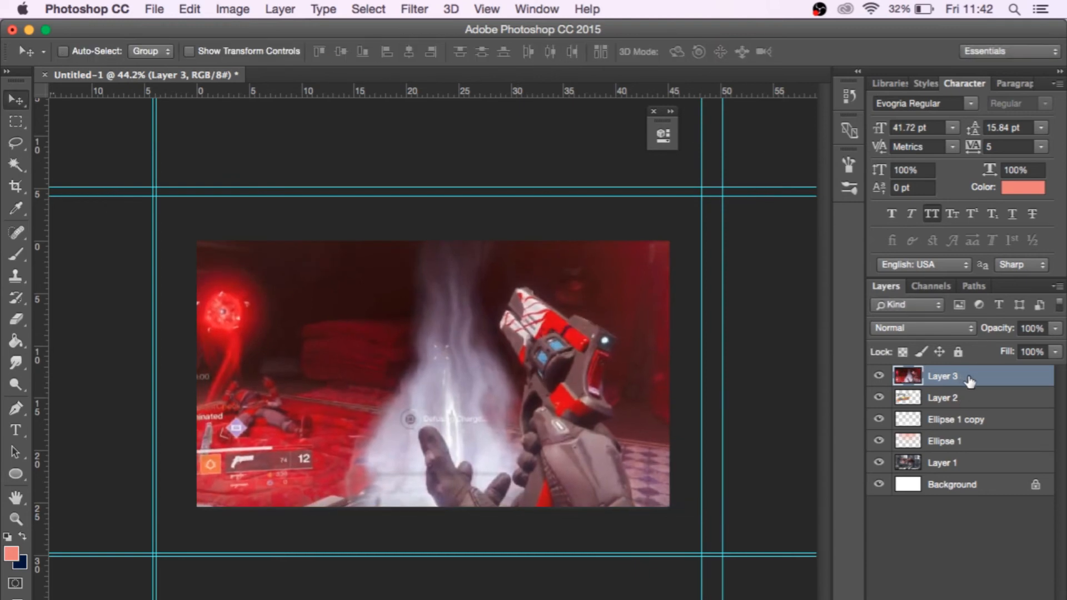
drag(968, 376, 977, 465)
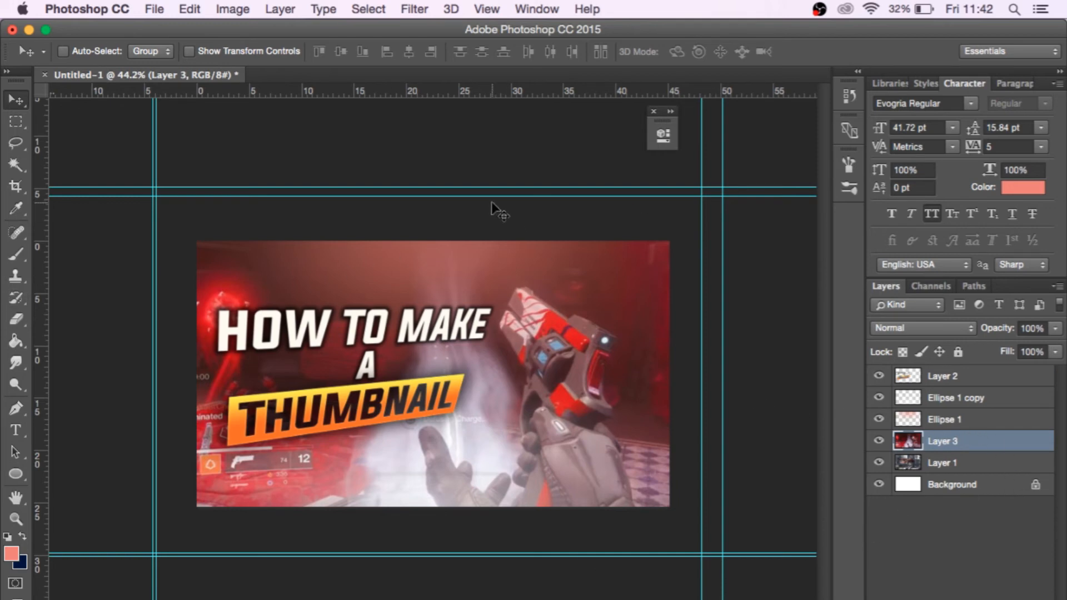
- Activate the Pen tool in Path mode over the open gloved hand in the game screenshot
click(15, 408)
scroll(481, 394, up, 5)
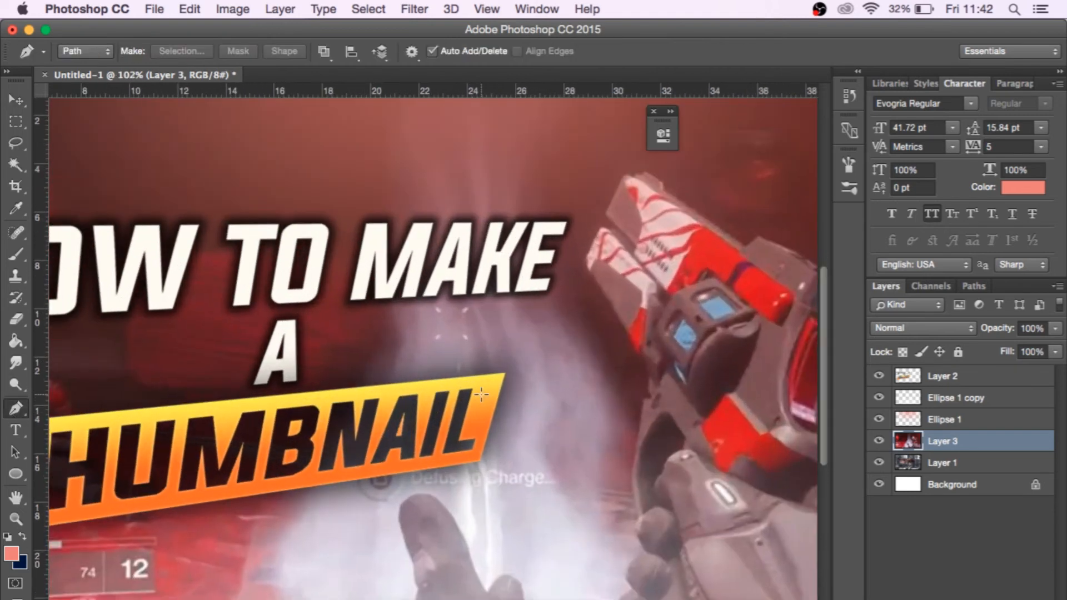
scroll(481, 395, down, 5)
scroll(481, 395, up, 3)
scroll(482, 394, right, 2)
scroll(481, 395, up, 4)
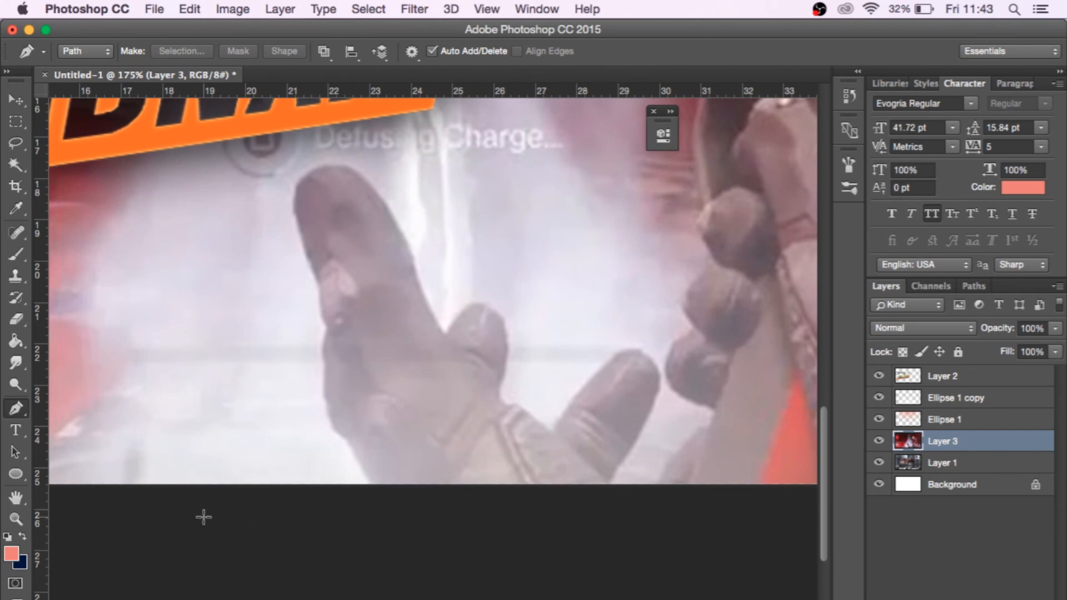
click(144, 405)
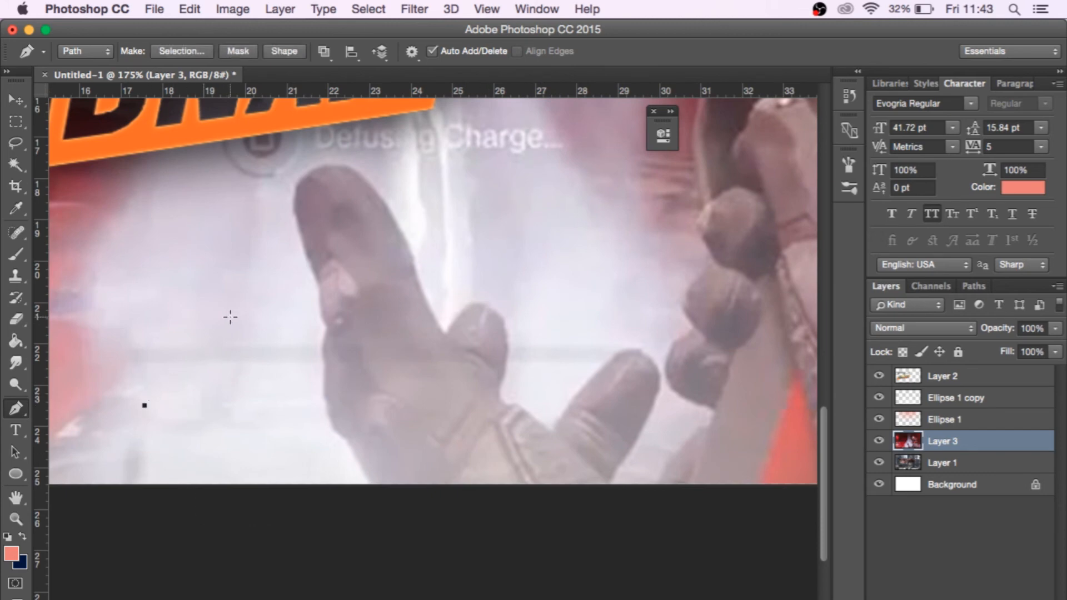
drag(234, 318, 286, 327)
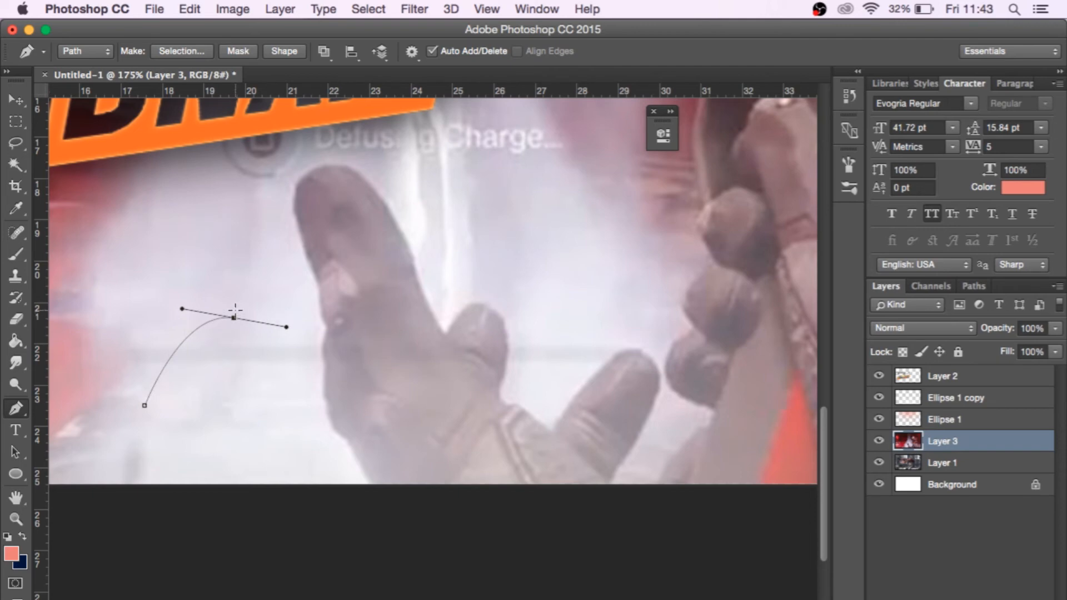
click(264, 399)
key(super+z)
click(233, 318)
click(253, 405)
key(super+z)
key(super+z)
key(super+z)
key(super+z)
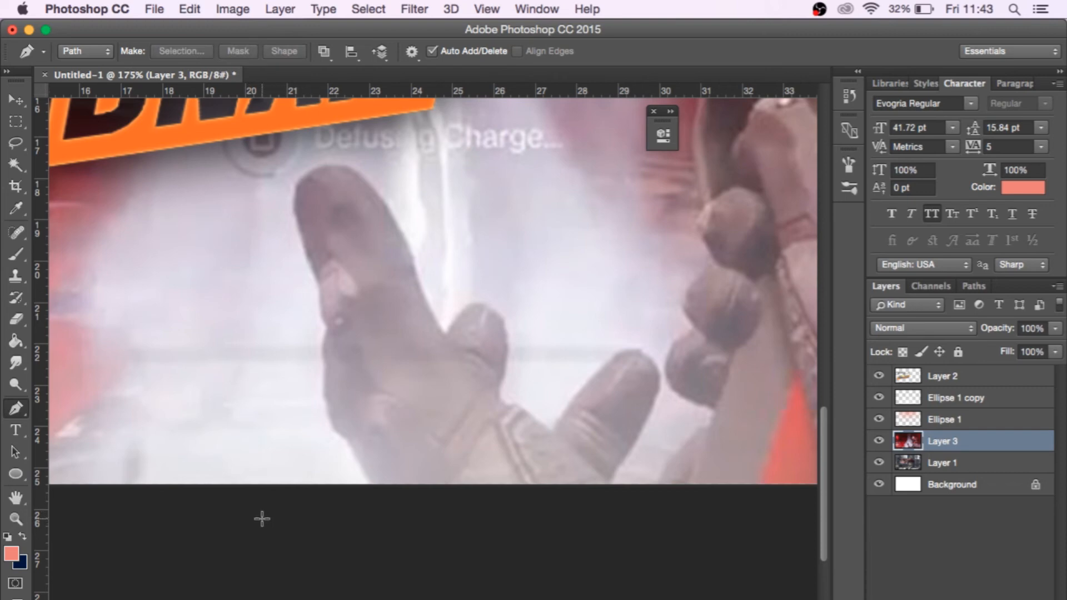
- Start a pen path below the canvas and trace the open hand's outer edge up to the tip of its longest finger
click(263, 519)
click(374, 520)
click(373, 487)
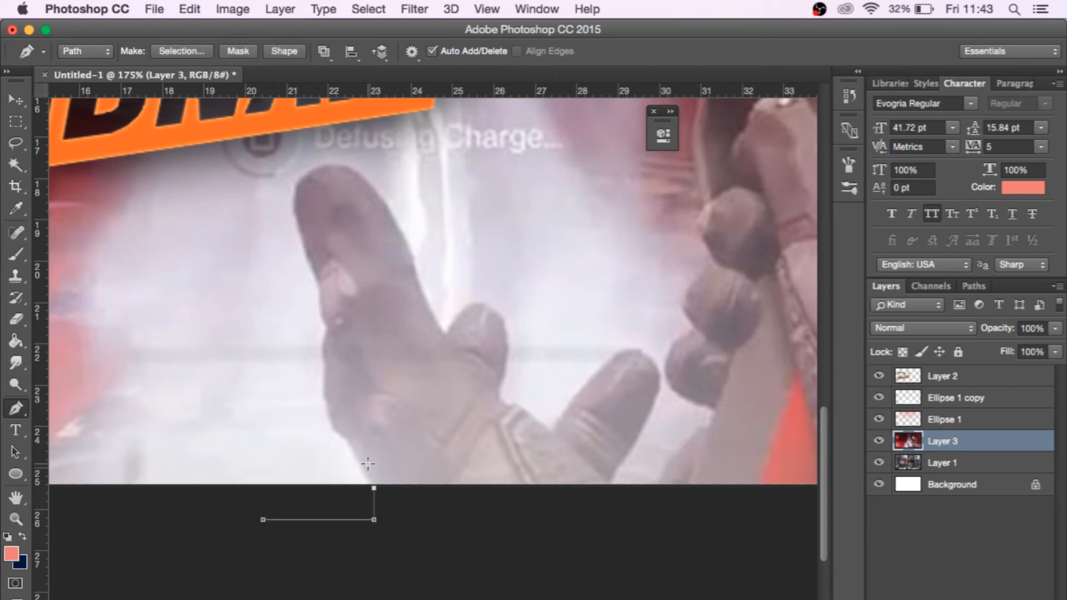
click(359, 464)
click(350, 440)
click(341, 433)
click(330, 412)
click(325, 384)
click(325, 354)
click(327, 331)
click(321, 294)
click(315, 276)
click(309, 257)
click(302, 233)
click(296, 193)
click(307, 171)
click(317, 167)
click(331, 164)
click(348, 161)
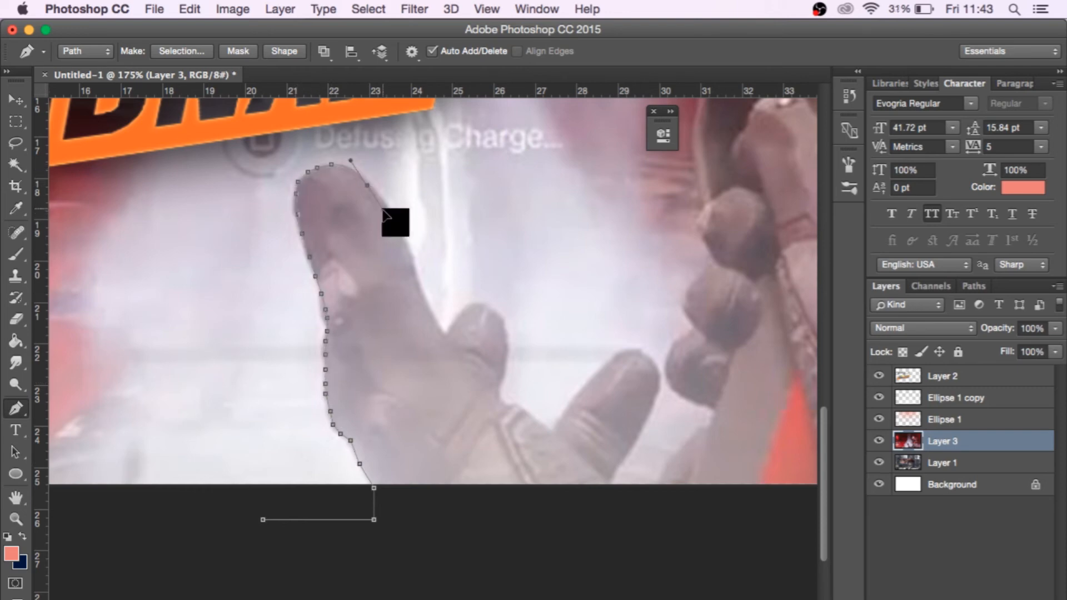
- Continue the path down the inner side of the longest finger and around the short finger beside it
click(367, 185)
click(378, 197)
click(389, 210)
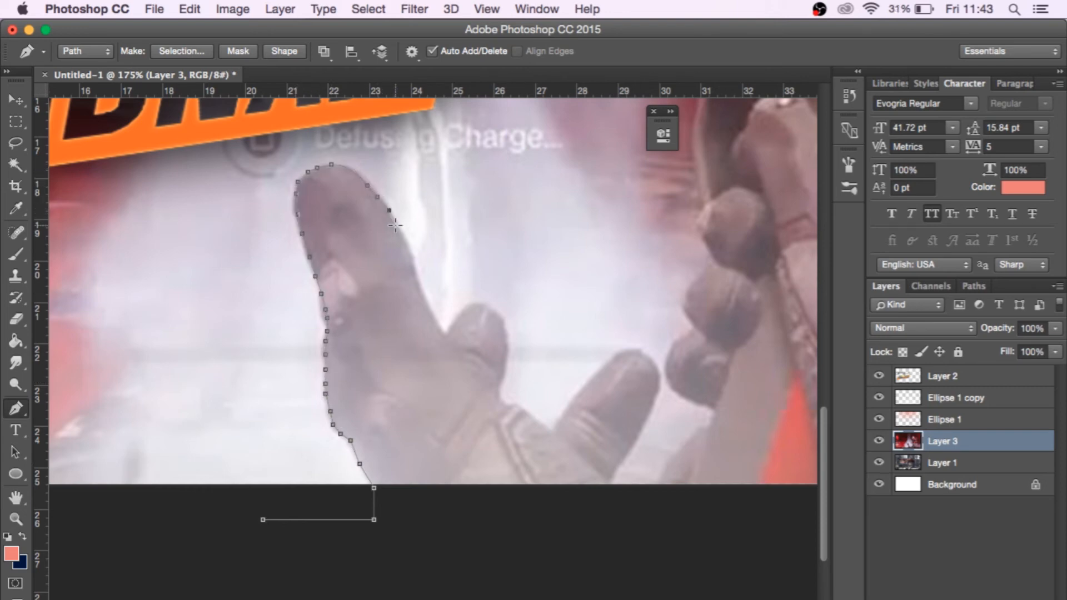
click(422, 290)
click(432, 311)
click(437, 325)
click(445, 334)
click(449, 328)
click(454, 325)
click(461, 317)
click(464, 311)
click(501, 324)
click(504, 340)
click(503, 357)
click(504, 375)
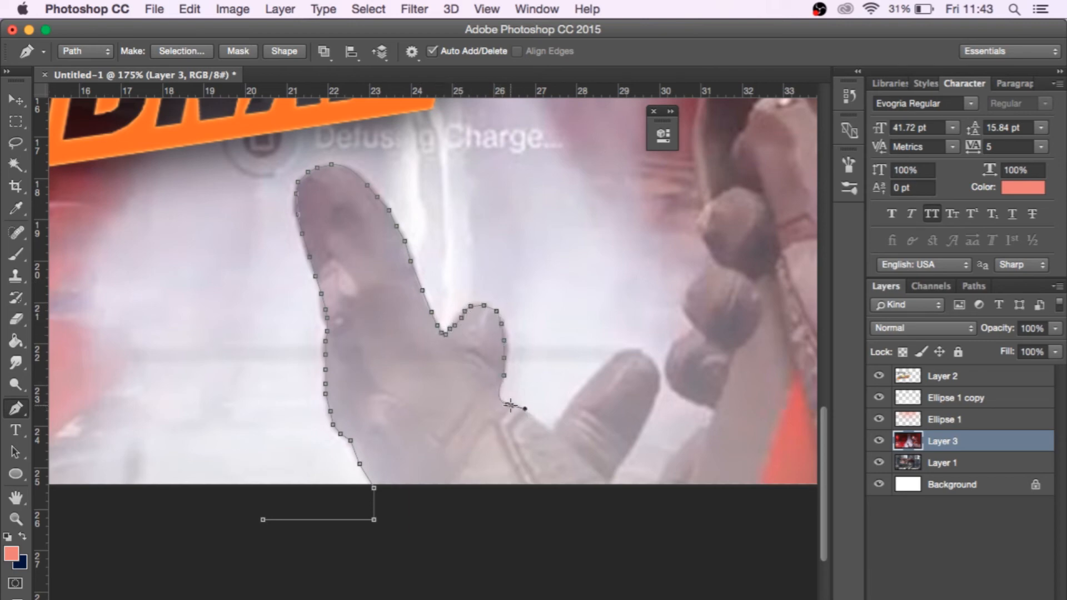
- Continue the path around the open hand's last finger and down past the canvas's bottom edge
click(507, 405)
click(511, 405)
click(516, 407)
click(524, 411)
click(543, 428)
click(550, 433)
click(554, 428)
click(564, 410)
click(576, 398)
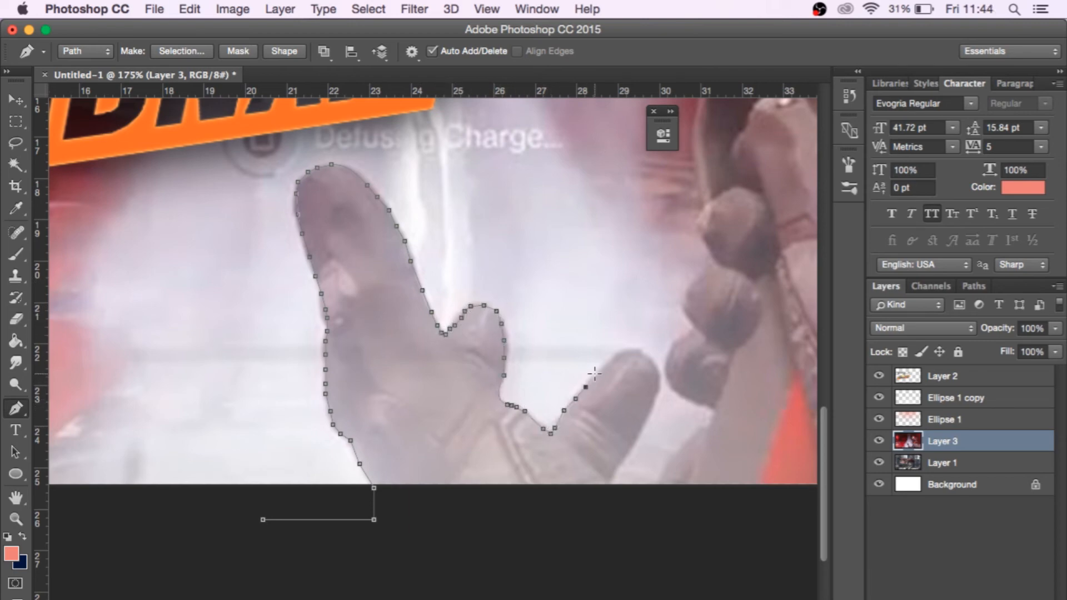
click(586, 387)
click(594, 374)
click(610, 360)
click(621, 352)
drag(650, 359, 660, 372)
click(653, 398)
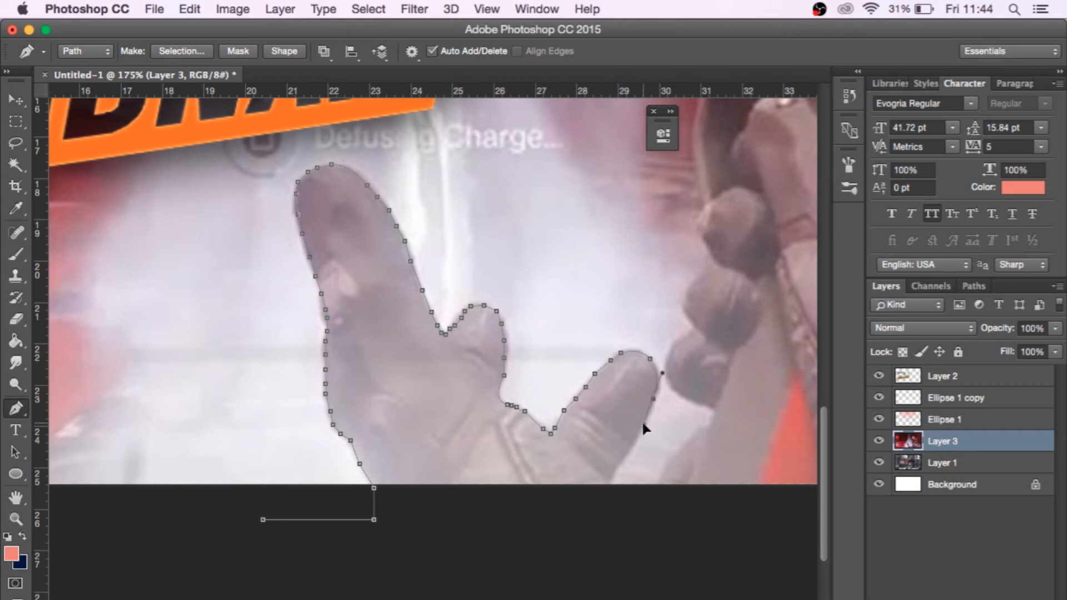
click(647, 416)
click(639, 430)
click(630, 446)
click(621, 457)
click(615, 469)
click(610, 480)
click(616, 493)
click(636, 494)
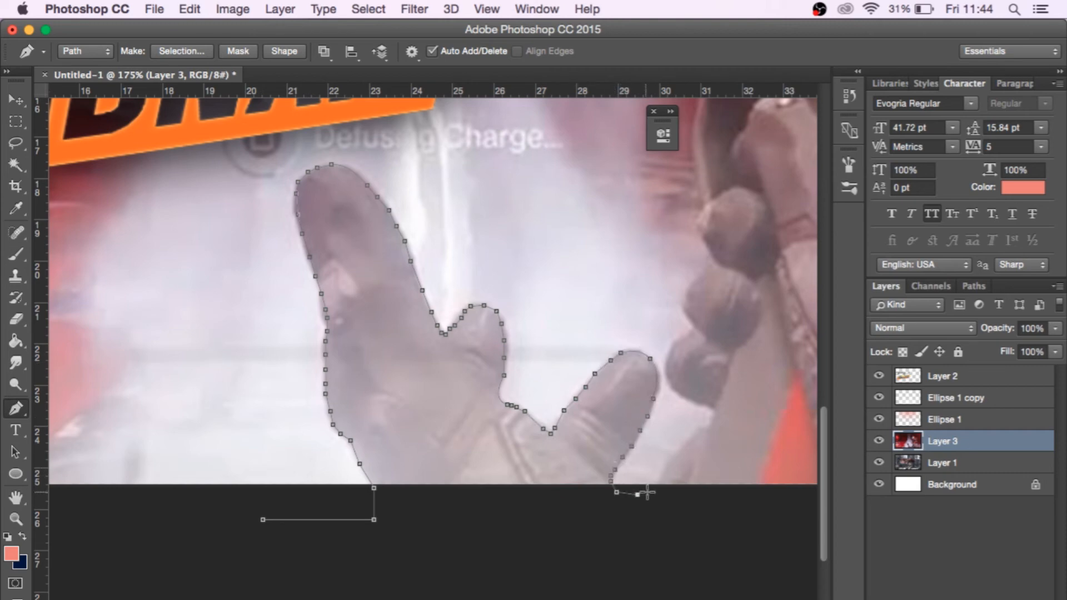
- Extend the path up from the canvas's bottom edge around the knuckles of the gloved hand gripping the gun
click(657, 484)
click(663, 473)
click(672, 462)
click(707, 427)
click(711, 419)
click(714, 410)
click(707, 409)
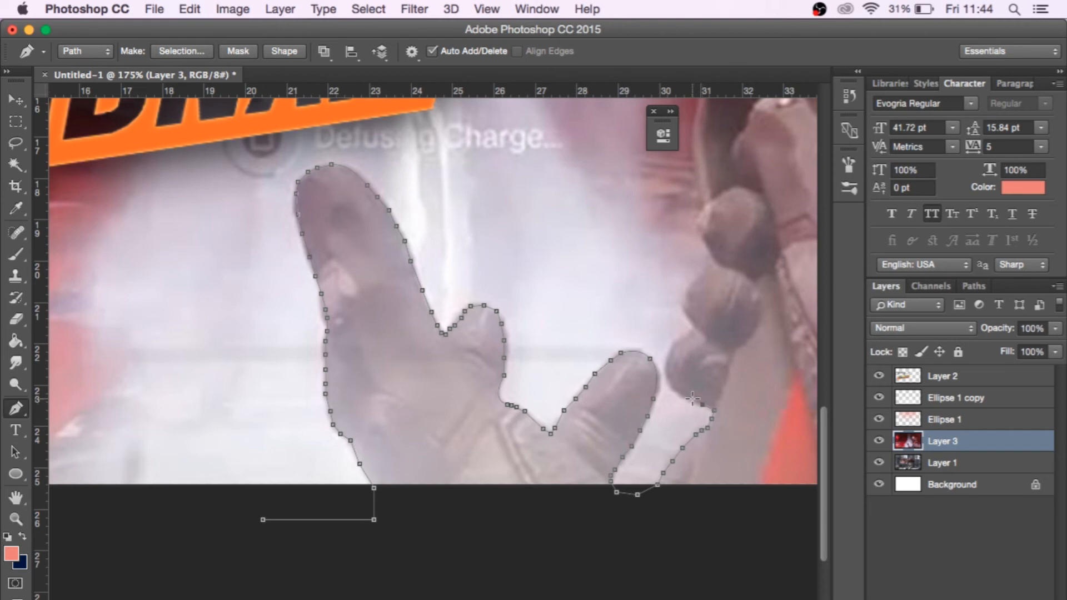
click(686, 396)
click(668, 383)
click(668, 365)
click(669, 351)
click(684, 336)
click(693, 328)
click(682, 309)
click(684, 293)
click(702, 275)
click(712, 262)
click(706, 240)
click(695, 225)
click(697, 217)
click(703, 205)
- Continue the path from the gripping fingers up the outer edge of the gun's grip
drag(702, 205, 598, 403)
drag(593, 309, 599, 273)
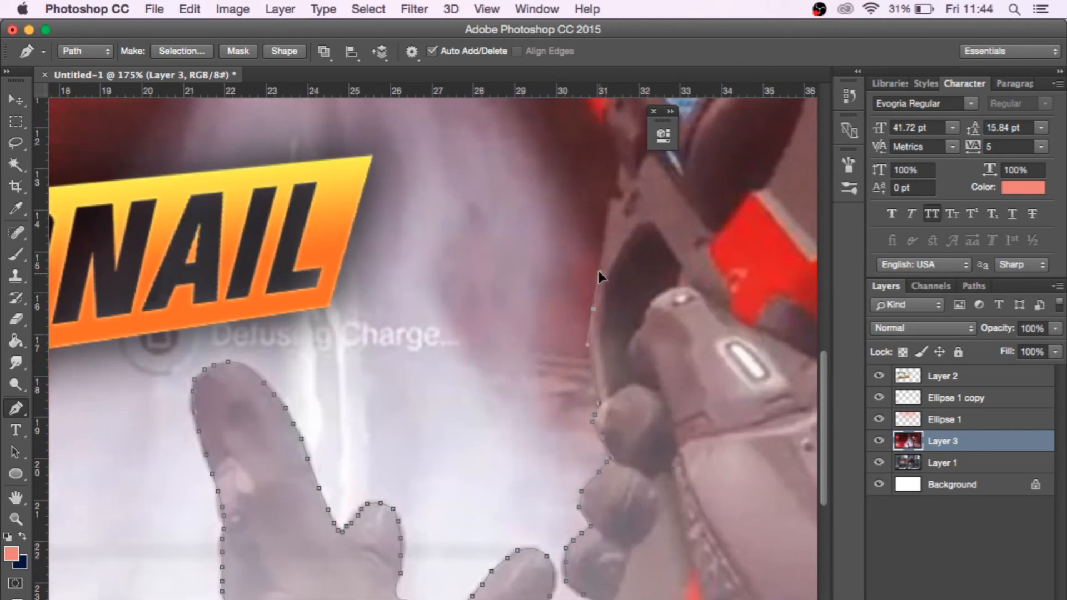
click(604, 249)
click(609, 203)
click(622, 199)
drag(617, 183, 604, 173)
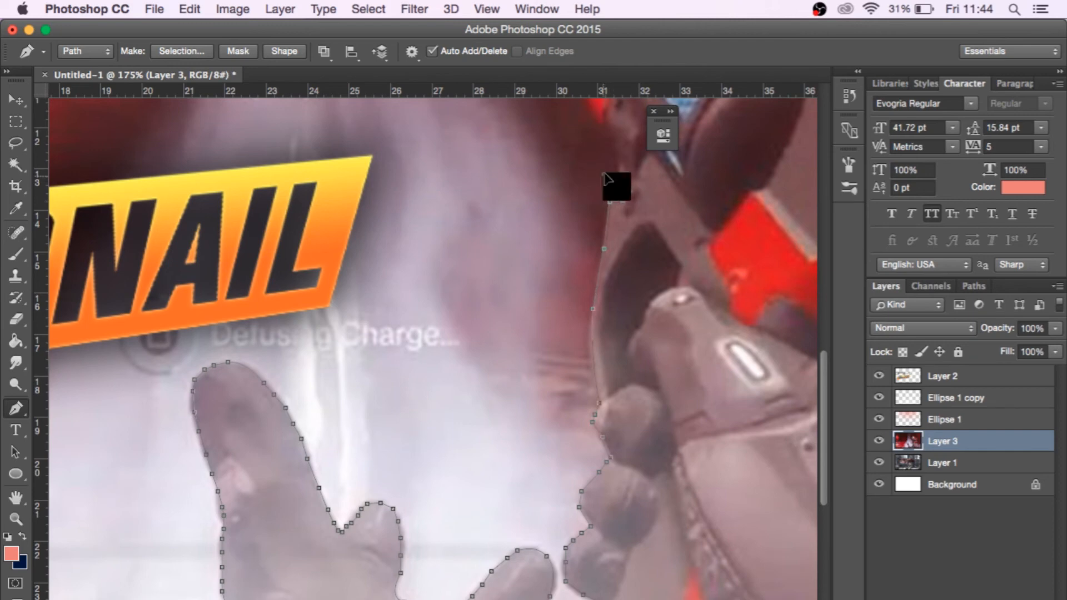
- Extend the path around the notch above the grip to the red base of the gun's lower barrel
scroll(616, 186, up, 5)
click(575, 361)
click(575, 351)
click(567, 336)
click(561, 332)
click(554, 326)
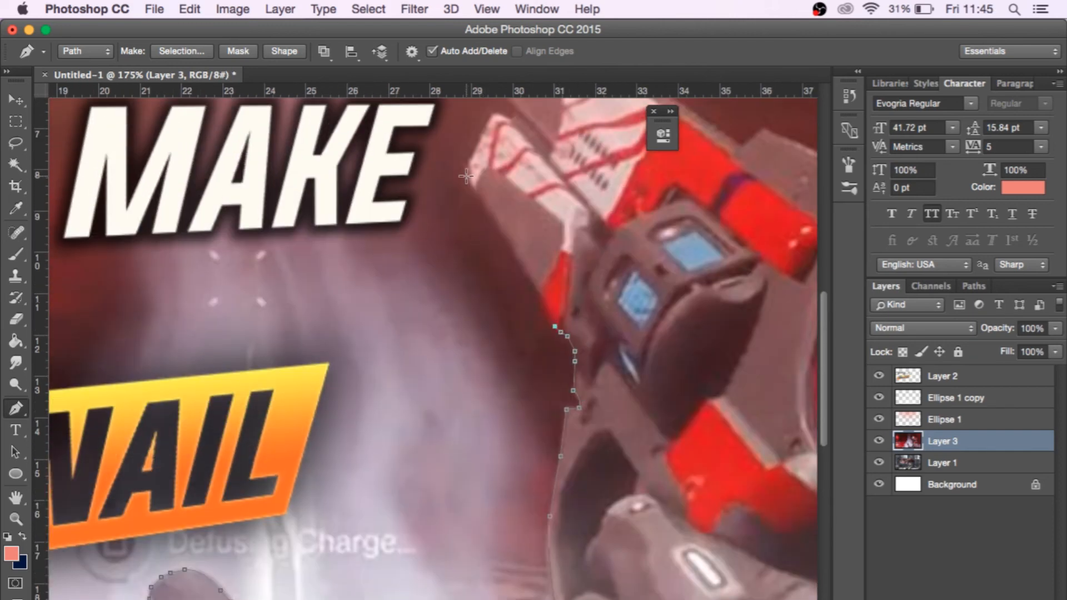
- Trace the path along the lower barrel's outer edge and around its white-and-red tip
click(467, 174)
click(473, 150)
scroll(477, 149, up, 5)
click(460, 247)
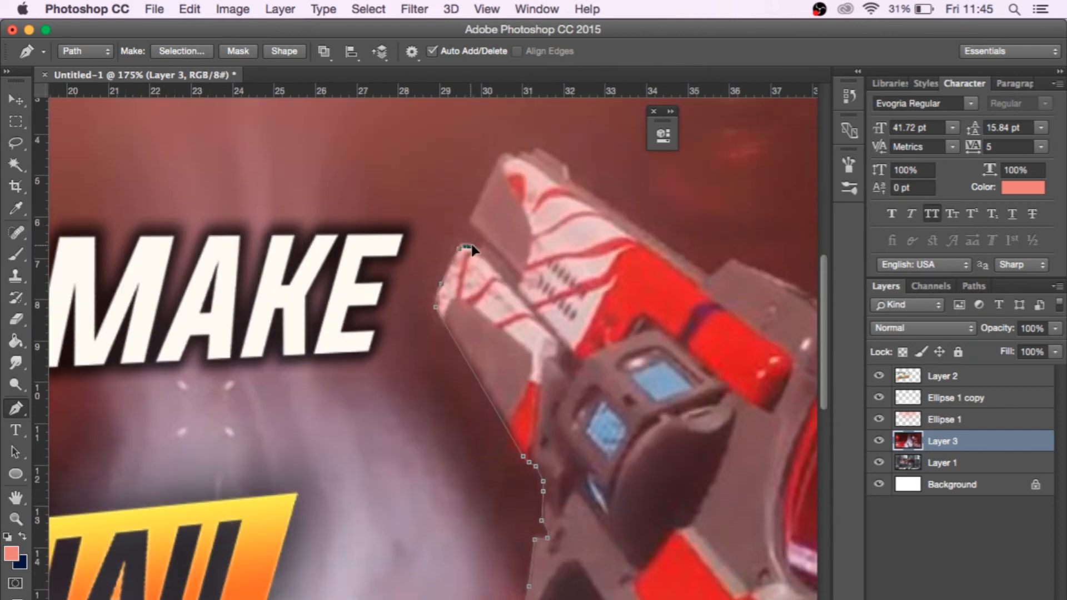
scroll(469, 221, up, 3)
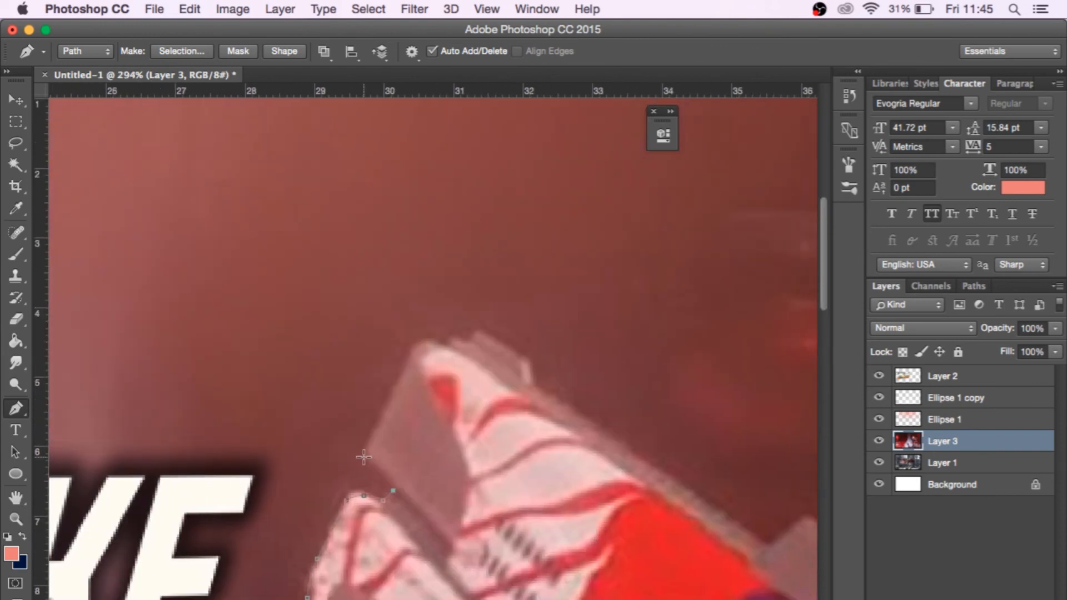
- Continue the path up the front of the upper barrel and around its muzzle and sight
click(364, 458)
click(364, 443)
click(373, 432)
click(410, 357)
click(432, 340)
click(452, 338)
click(477, 328)
click(530, 360)
click(535, 385)
- Run the path along the barrel's upper edge and onto the raised grey block behind it
scroll(535, 385, down, 3)
scroll(535, 385, right, 5)
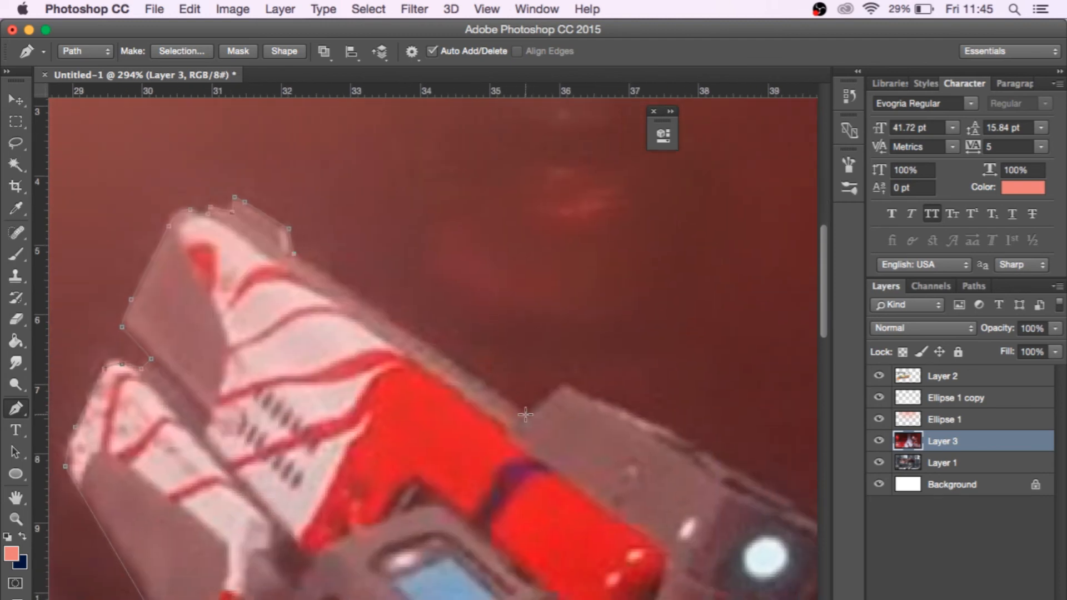
click(527, 415)
click(558, 388)
drag(578, 393, 594, 402)
click(678, 434)
scroll(677, 434, down, 2)
scroll(678, 434, right, 4)
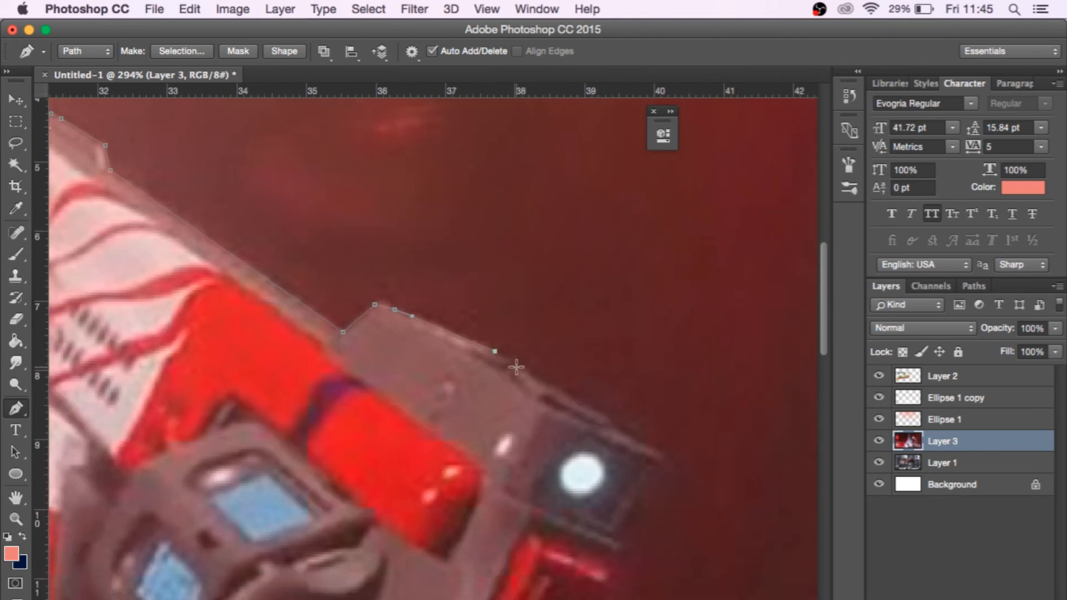
- Trace the path along the grey block's upper edge and around its rear corner beside the white light
click(528, 373)
click(606, 420)
click(617, 427)
click(664, 454)
click(657, 469)
click(651, 474)
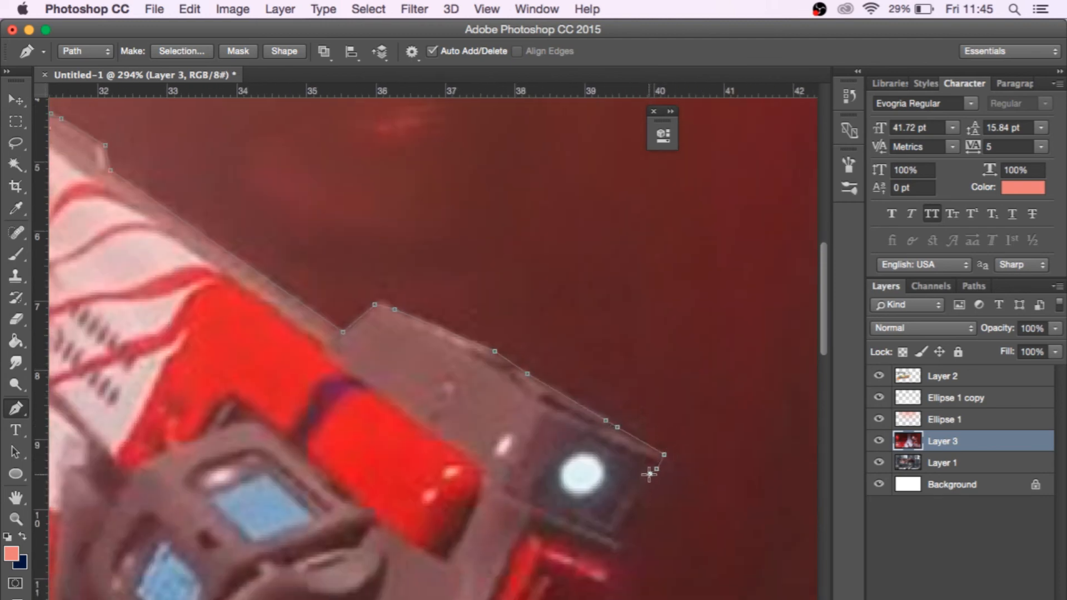
click(643, 496)
click(617, 540)
- Continue the path from the grey block's lower corner down the outer edge of the gun's dark red strip
scroll(614, 538, down, 5)
scroll(615, 538, right, 1)
click(582, 291)
click(577, 298)
click(560, 327)
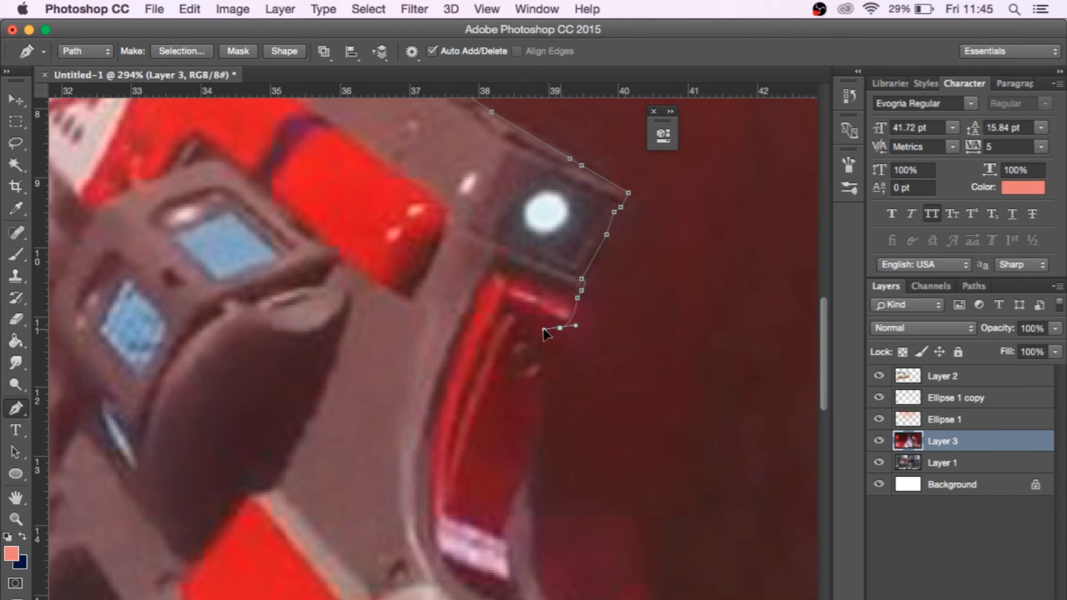
click(542, 342)
click(540, 439)
click(534, 532)
- Curve the path around the gun's protruding heel below the red strip and back in to the gloved hand
scroll(534, 533, down, 3)
scroll(533, 532, right, 1)
click(517, 477)
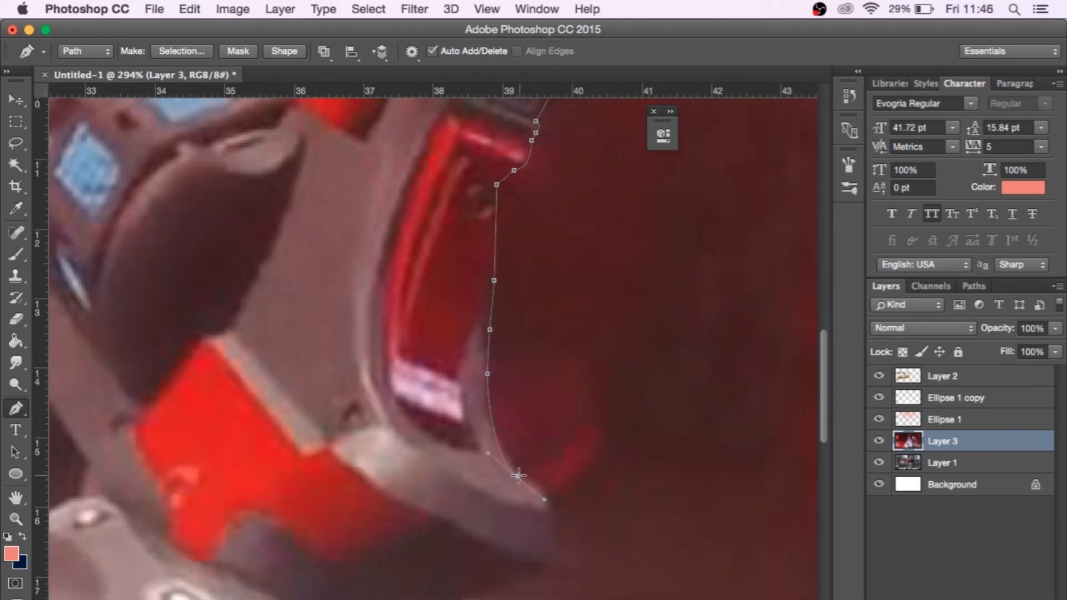
click(551, 511)
click(553, 515)
click(541, 570)
scroll(541, 569, down, 4)
scroll(540, 569, right, 1)
click(434, 395)
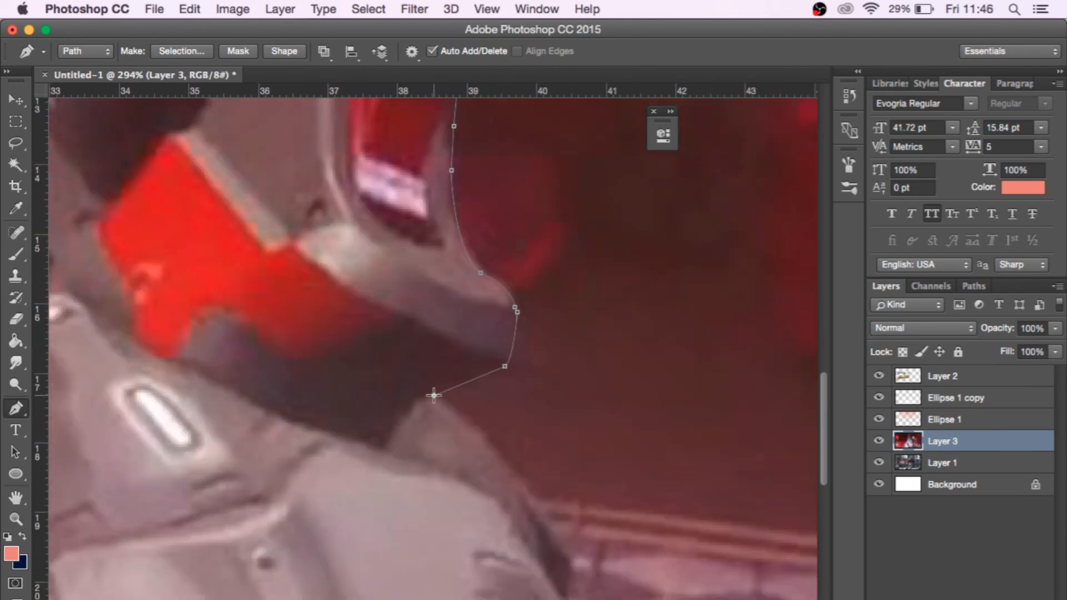
- Follow the gloved hand's outer edge down along the forearm, ending the path just past the canvas's bottom edge
scroll(436, 379, down, 2)
click(457, 408)
click(480, 434)
click(490, 445)
click(500, 462)
click(510, 476)
click(519, 492)
click(523, 500)
click(523, 516)
click(523, 531)
click(531, 553)
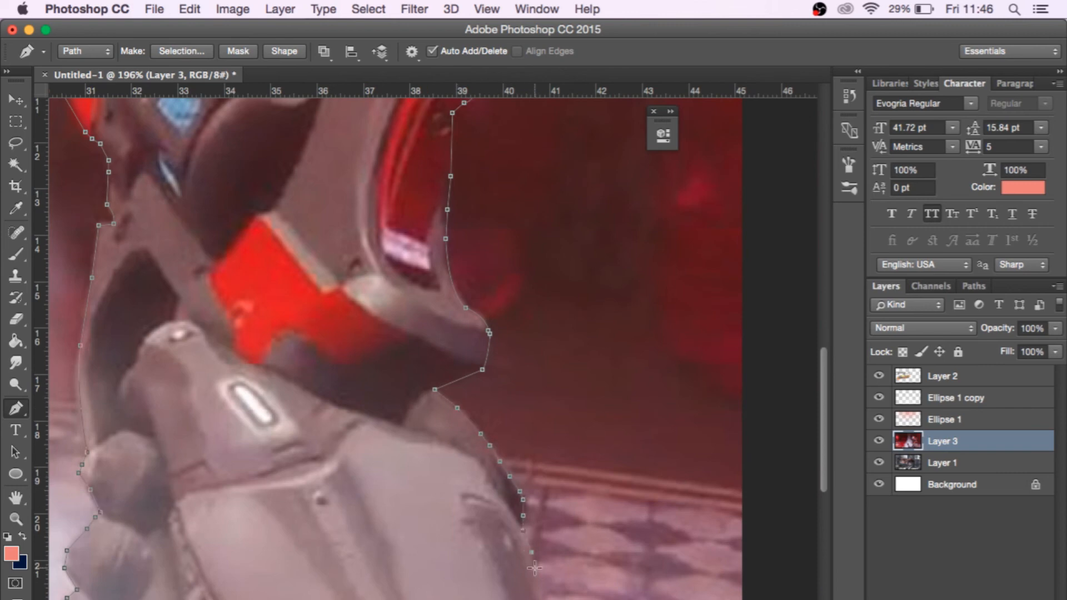
scroll(542, 594, down, 4)
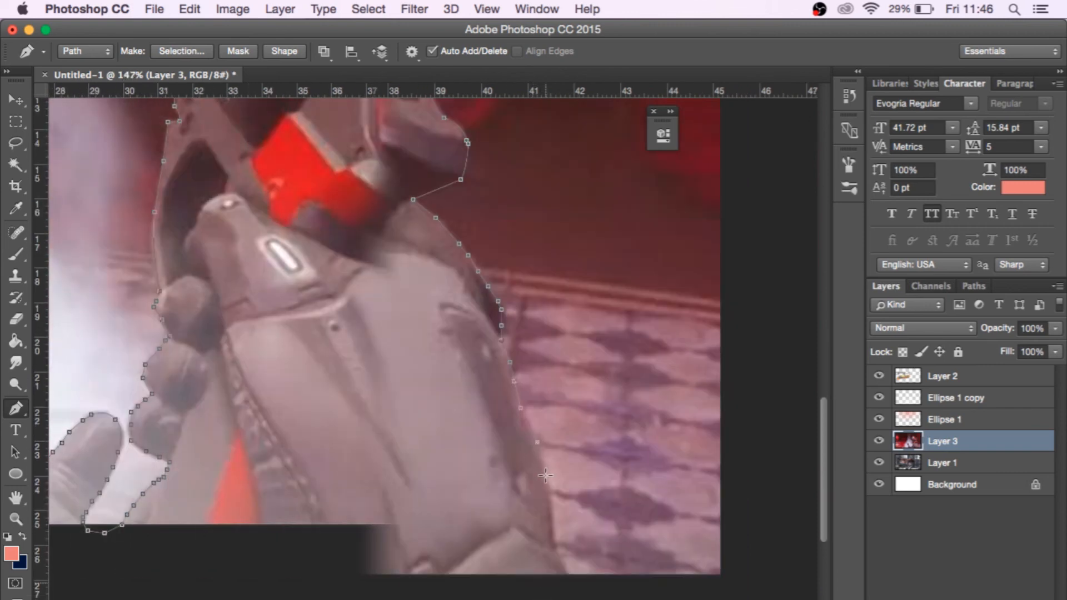
scroll(545, 475, down, 4)
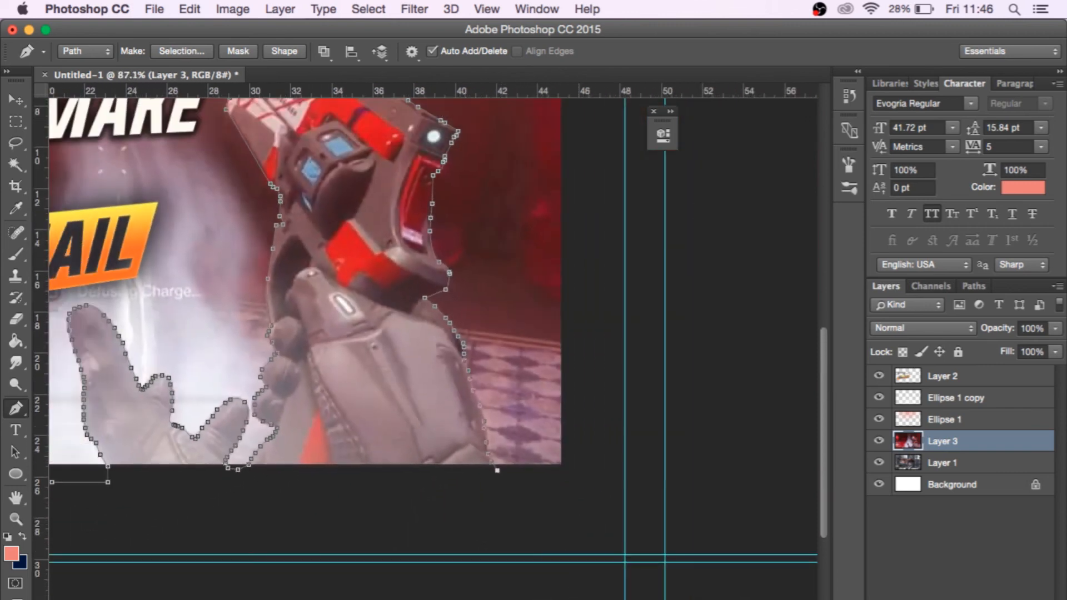
- Loop the path around the outside of the whole canvas and close it at its starting point
scroll(569, 413, down, 3)
scroll(569, 413, down, 1)
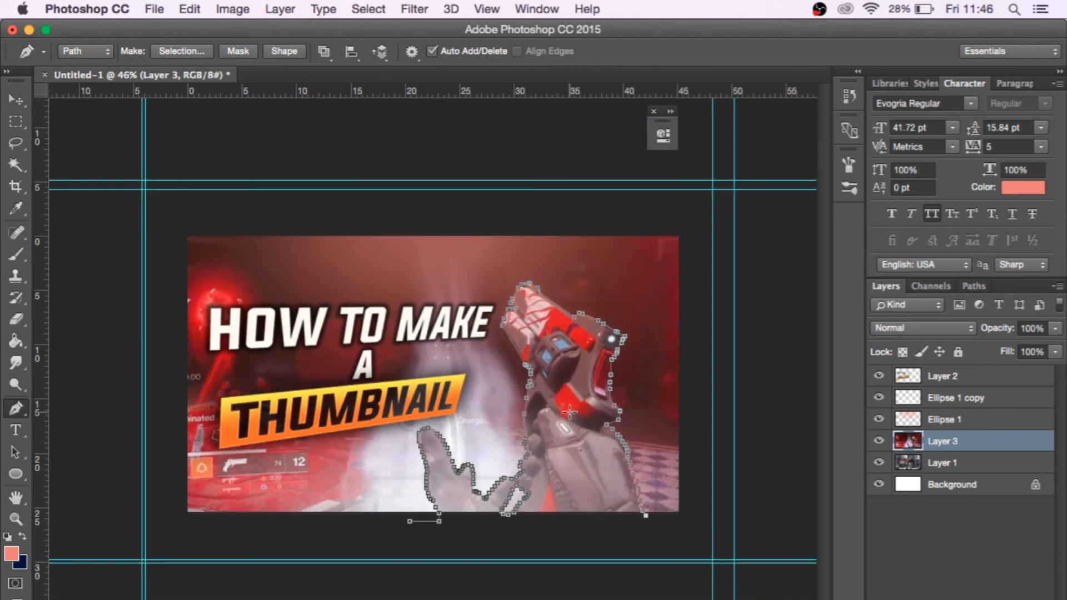
click(696, 543)
click(747, 438)
click(766, 221)
click(627, 154)
click(270, 140)
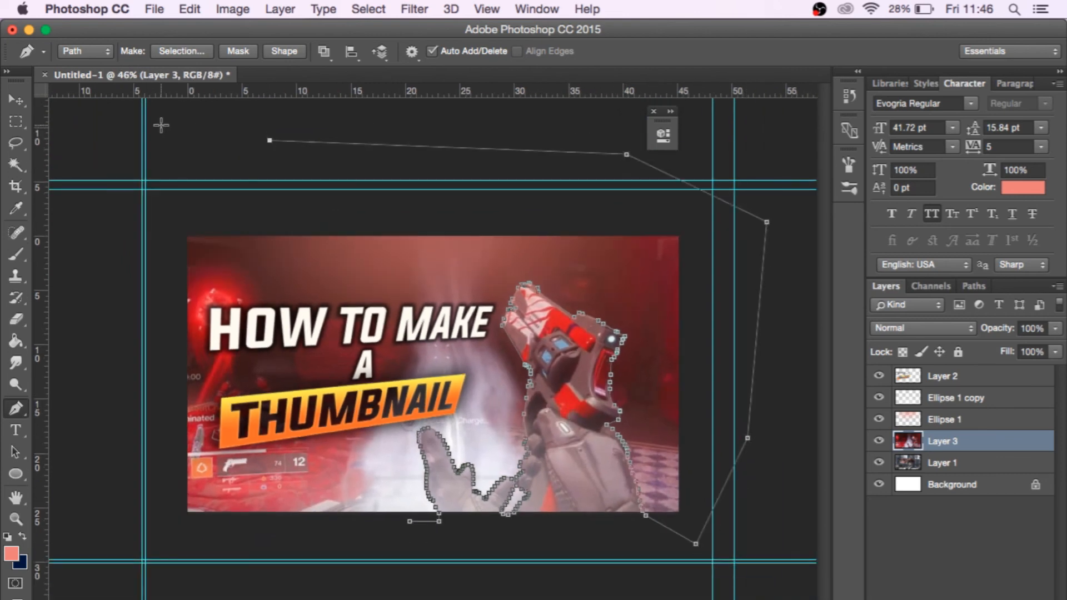
click(160, 127)
click(86, 219)
click(72, 514)
click(204, 599)
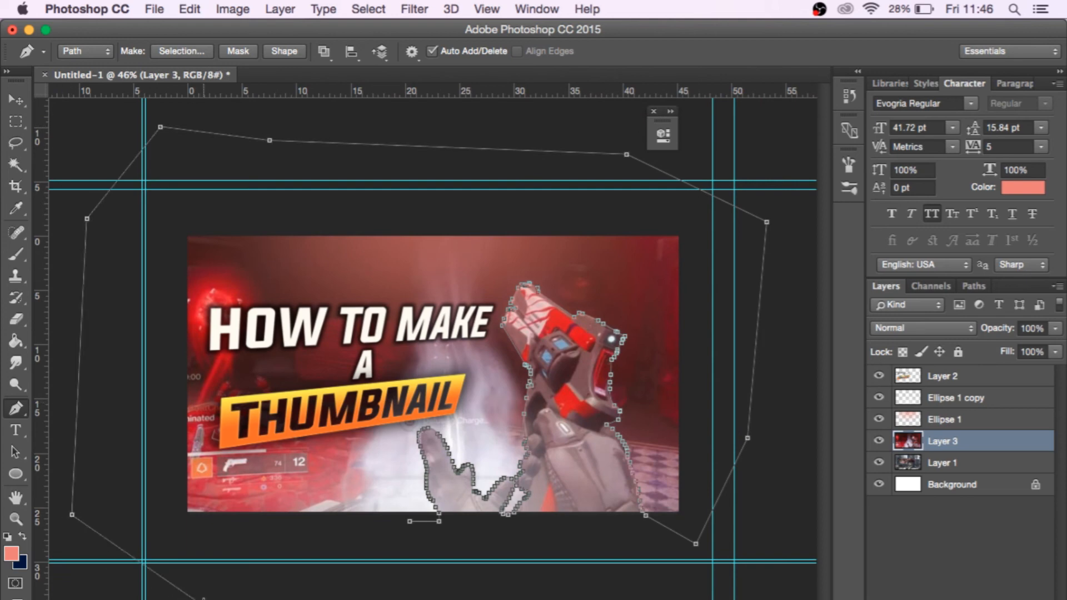
click(386, 592)
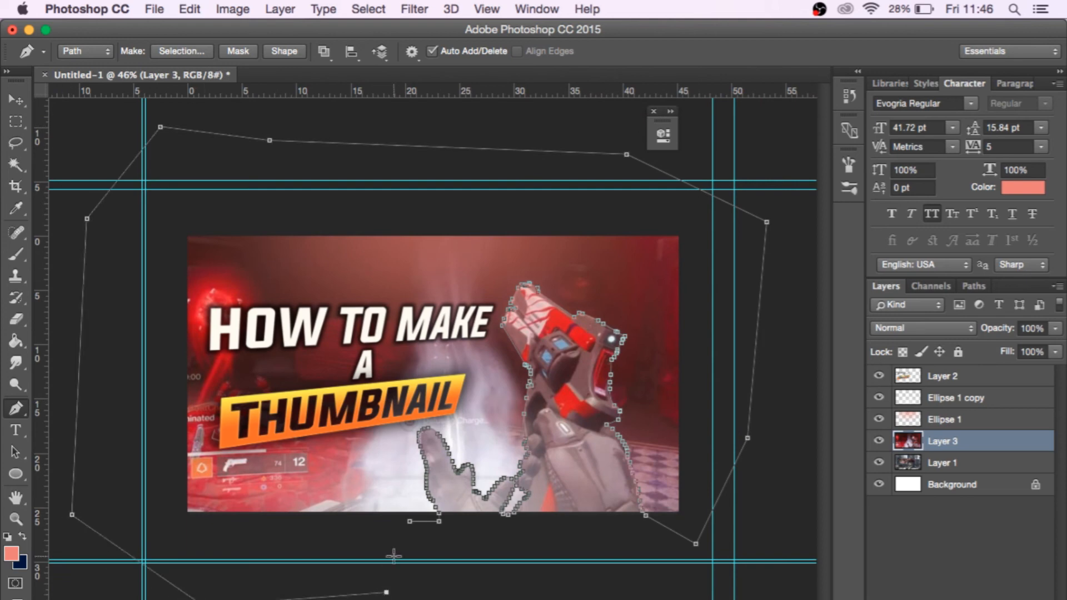
click(410, 522)
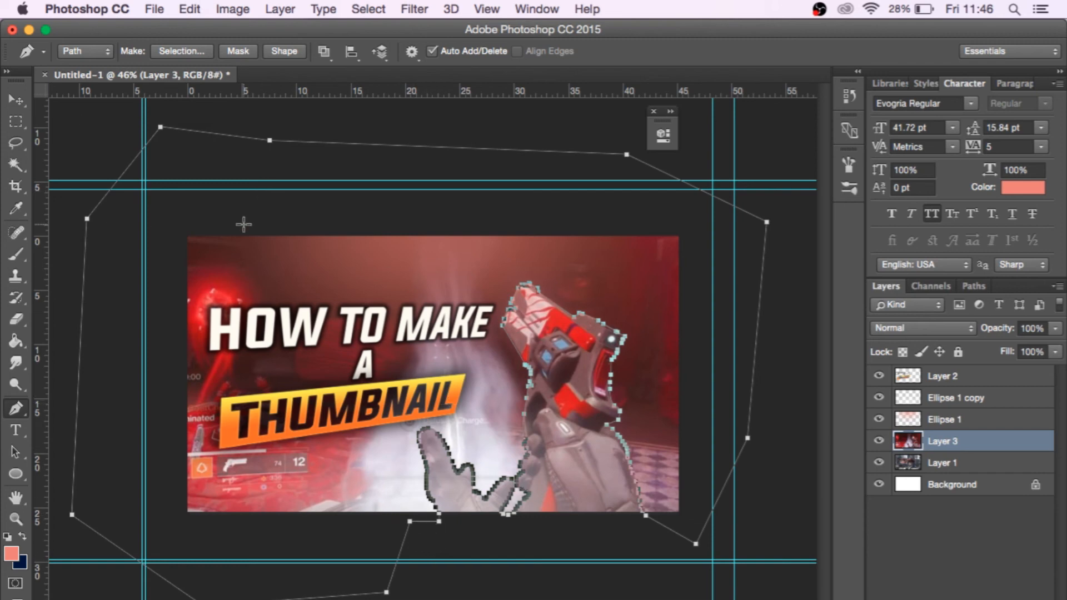
- Convert the path to a new anti-aliased selection with 0 pixels feather, delete the image's background within it, and deselect
click(195, 48)
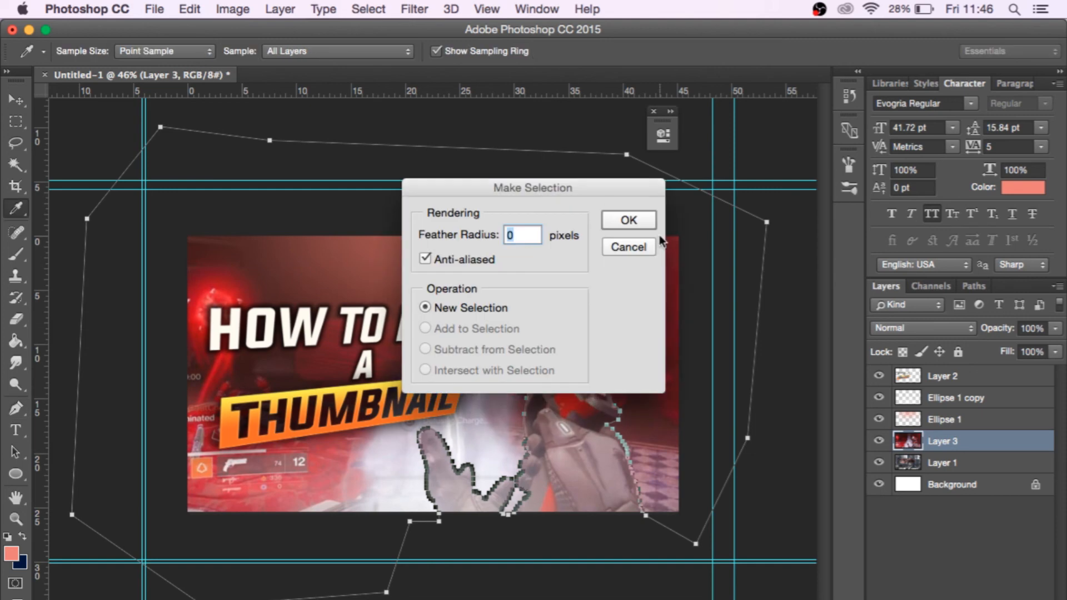
click(643, 219)
key(BackSpace)
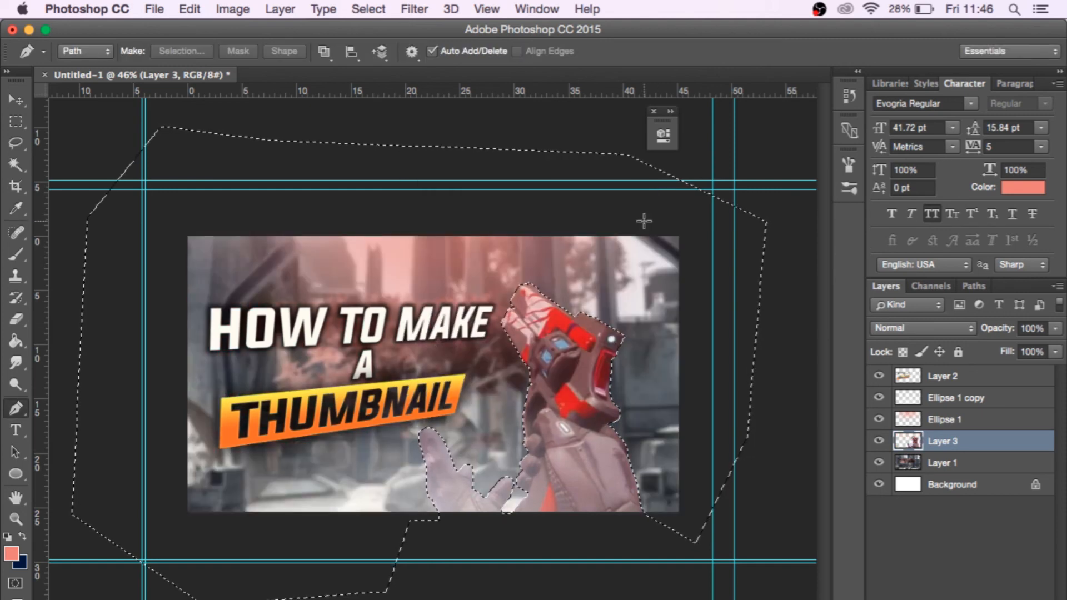
key(super+d)
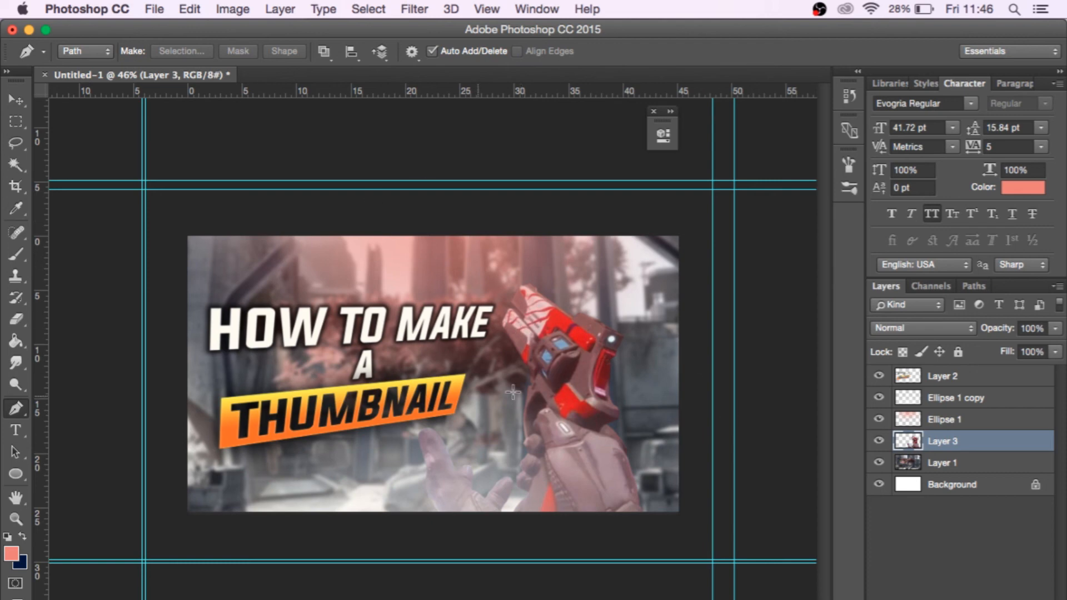
- Give the hands-and-gun layer a drop shadow with Normal blend mode, 100% opacity and 33% spread
double_click(979, 442)
click(297, 402)
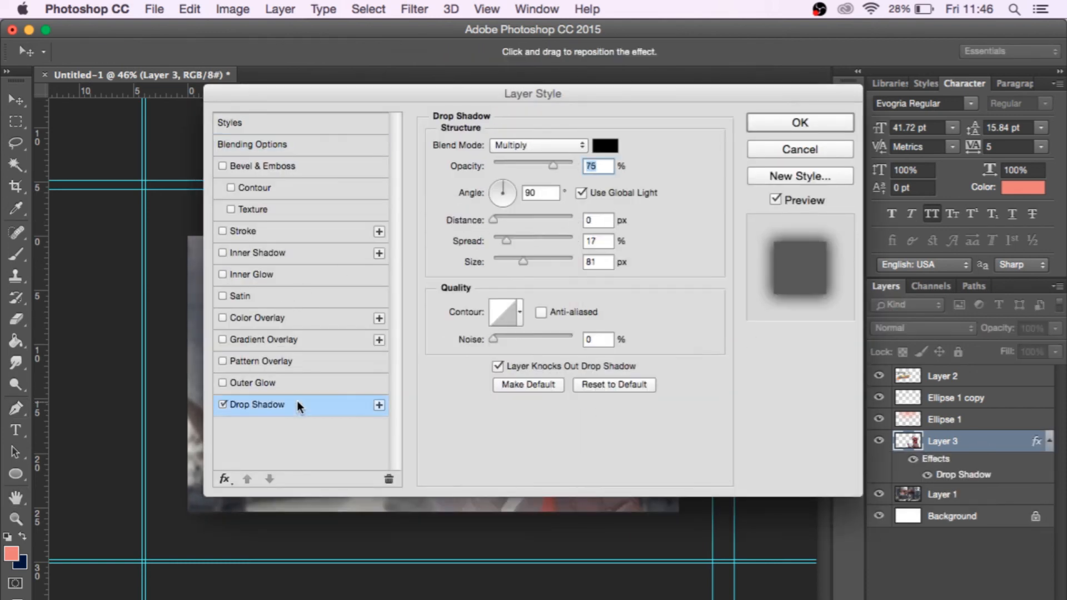
drag(285, 94, 607, 88)
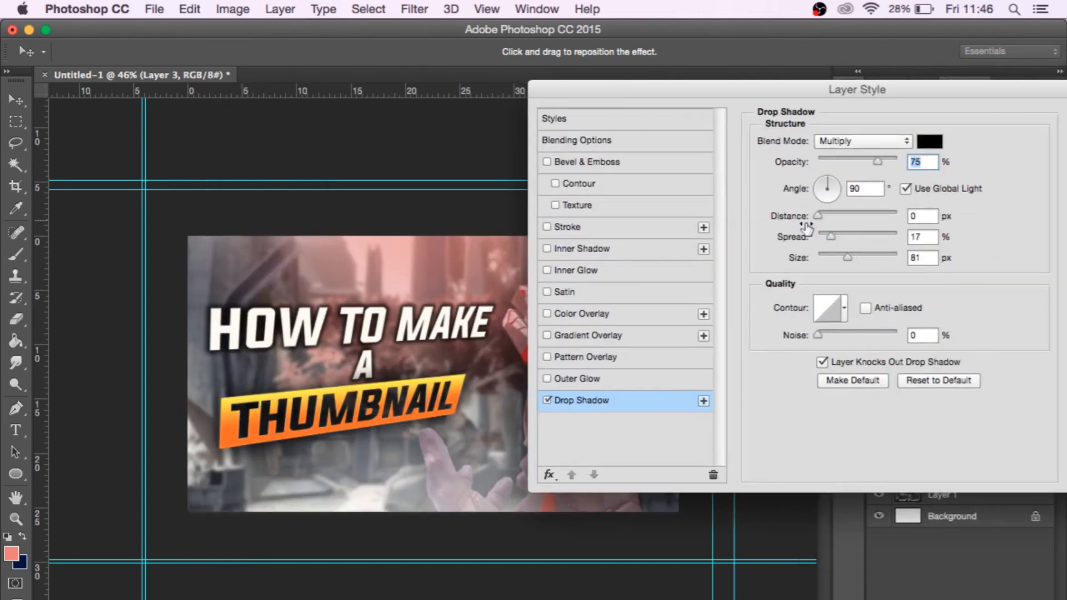
drag(681, 90, 772, 92)
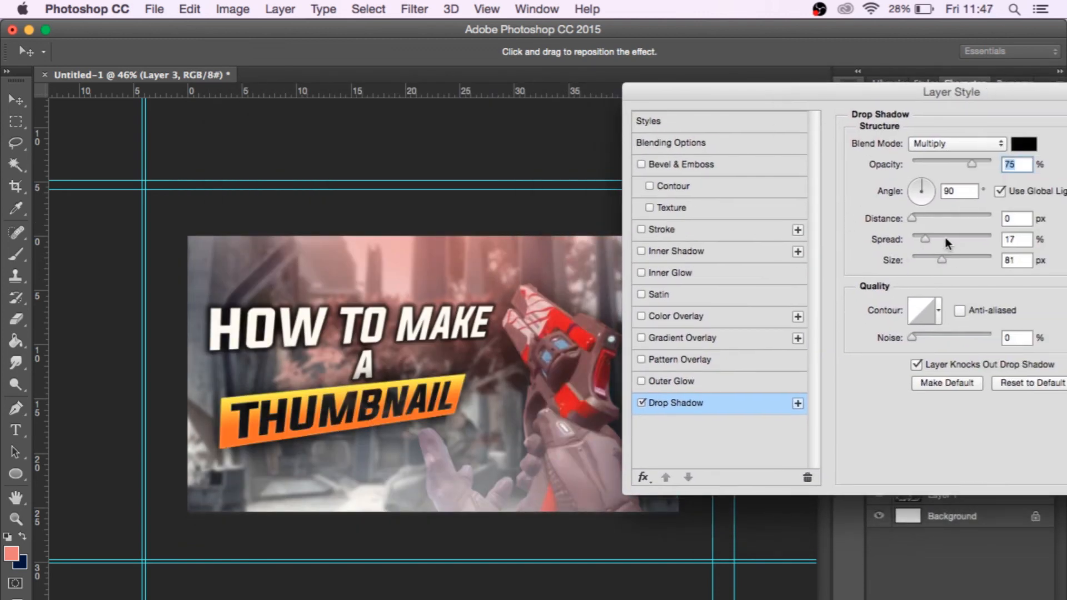
drag(924, 238, 938, 238)
drag(975, 165, 995, 163)
click(953, 143)
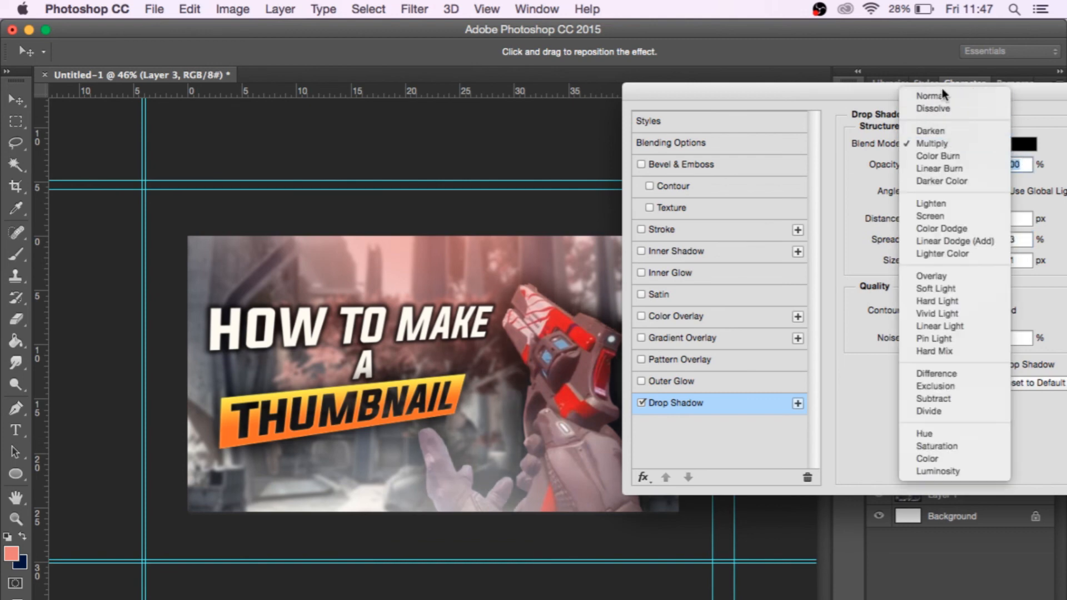
click(945, 98)
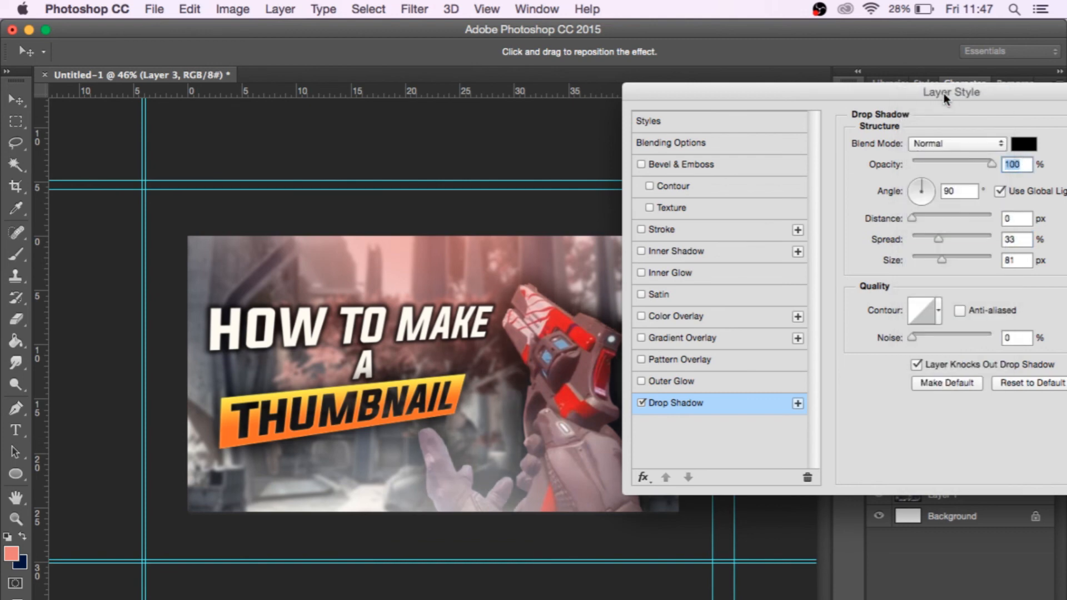
drag(945, 97, 461, 55)
click(875, 203)
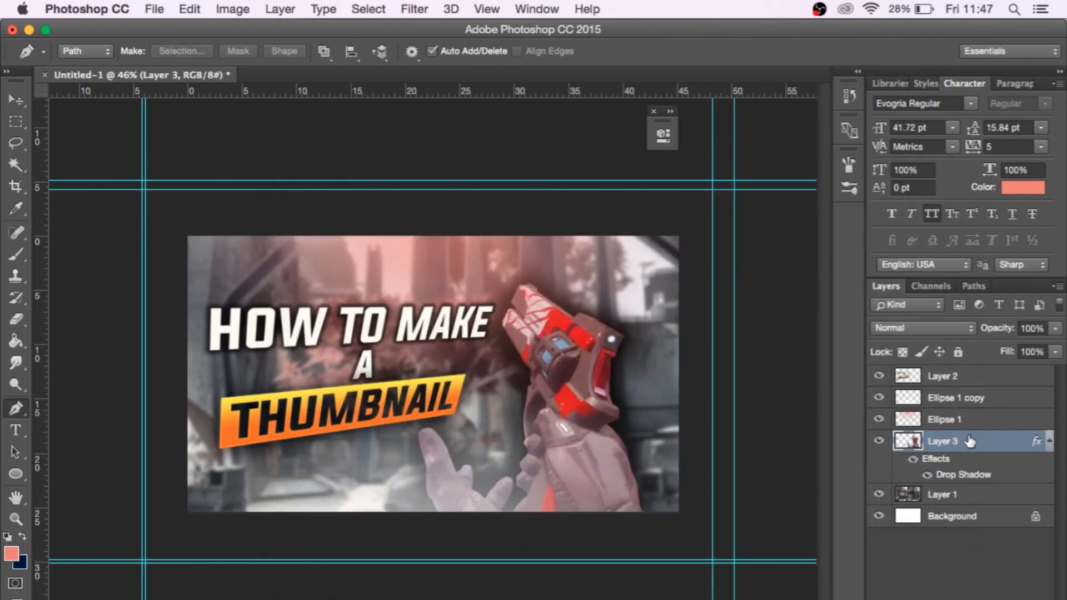
- Try the hands-and-gun layer above both ellipse layers and return it below them
drag(970, 441, 988, 398)
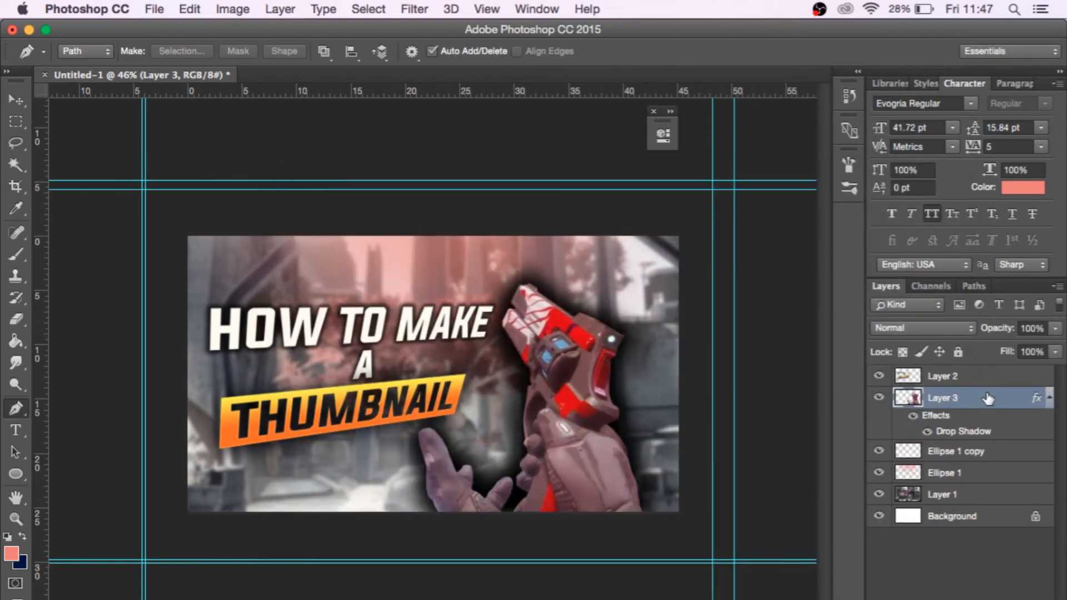
key(super+bracketleft)
key(super+bracketleft)
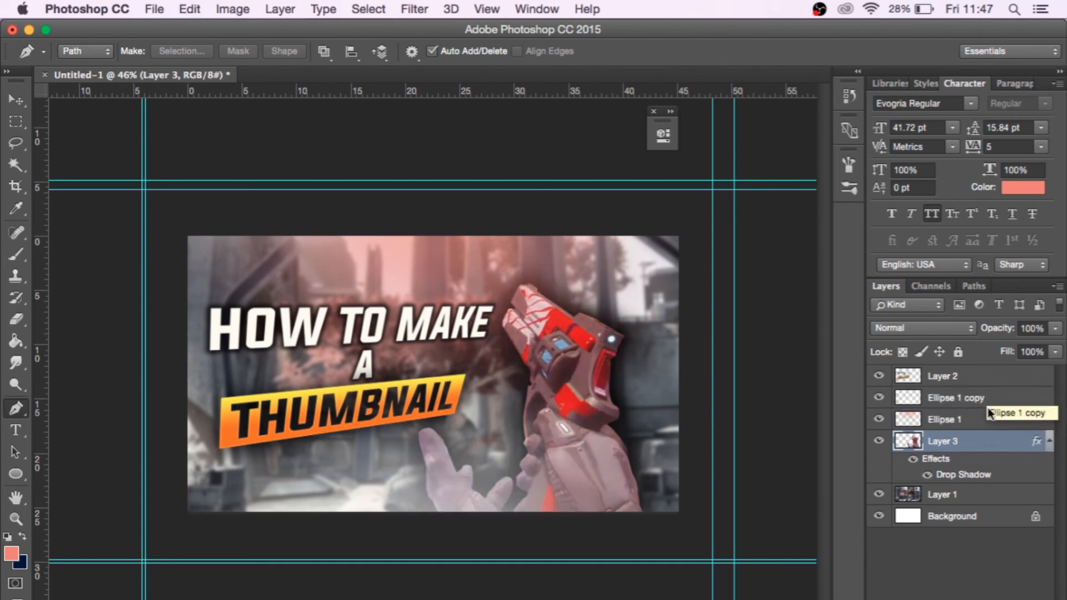
- Turn off the drop shadow in the hands-and-gun layer's style
double_click(1007, 443)
drag(368, 175, 833, 214)
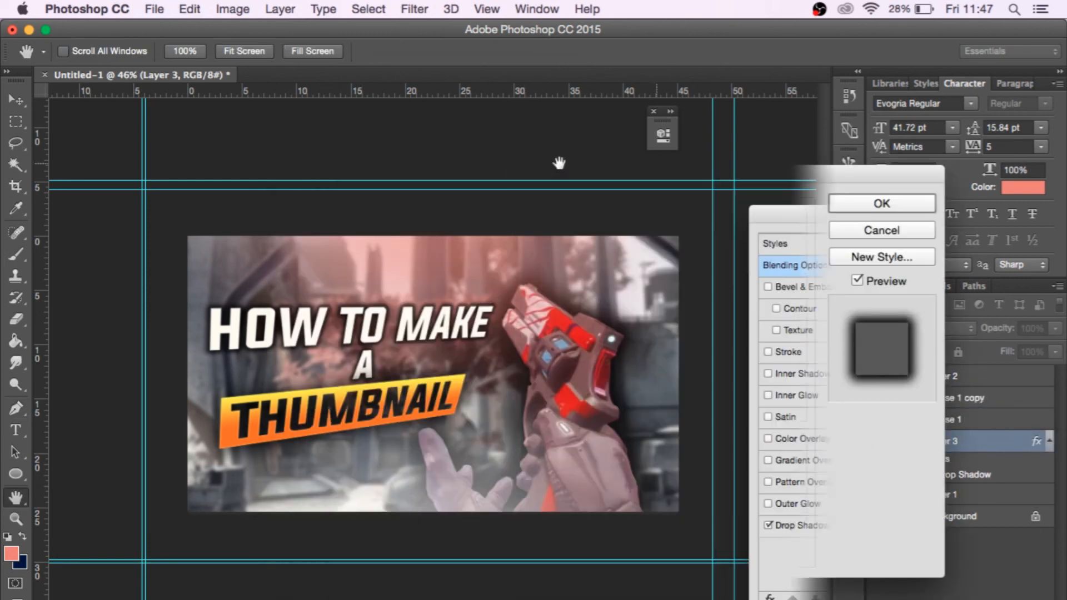
click(768, 524)
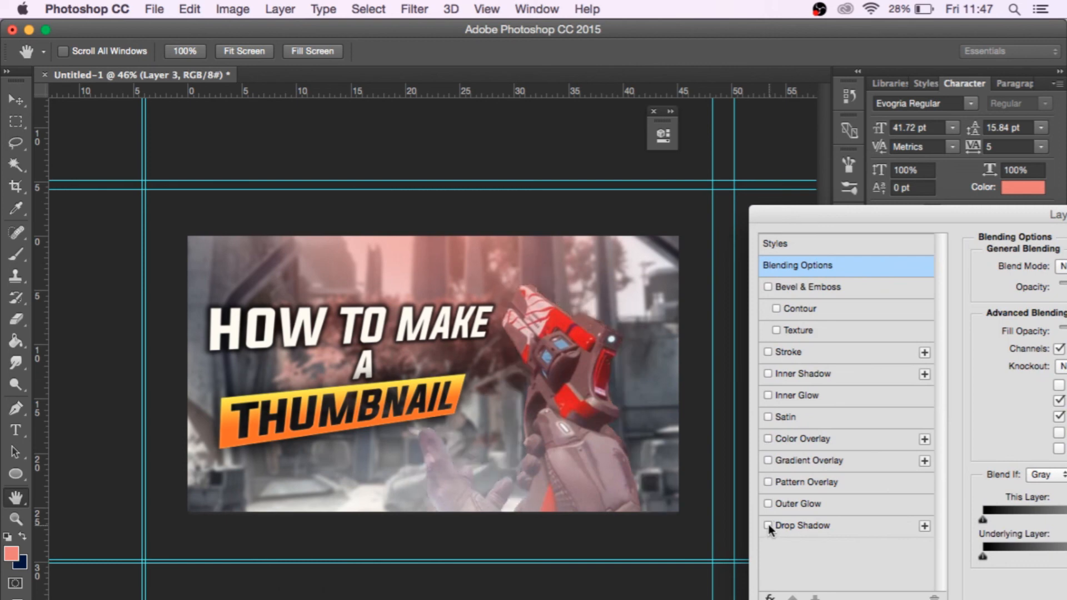
- Add an outer glow to the hands-and-gun layer with Vivid Light blend mode, 92% opacity and a size of 106 px
click(789, 505)
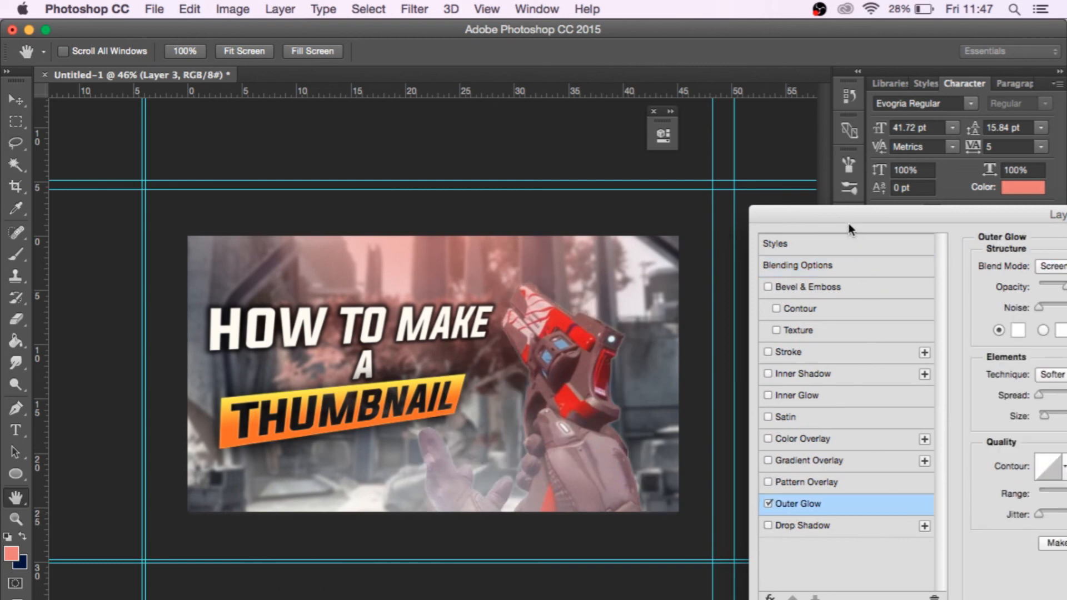
drag(782, 219, 678, 151)
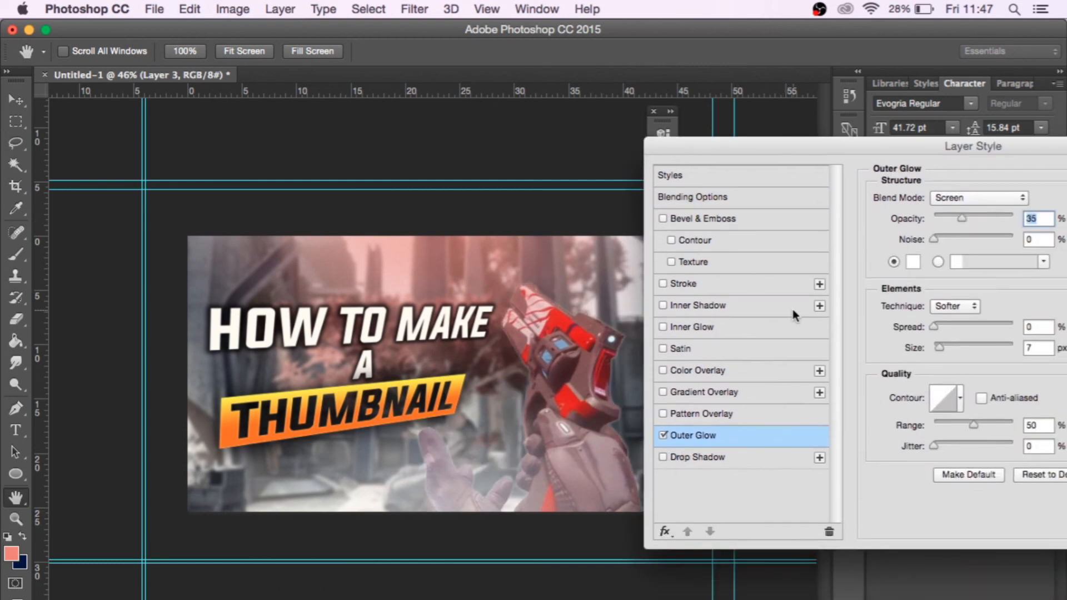
click(956, 200)
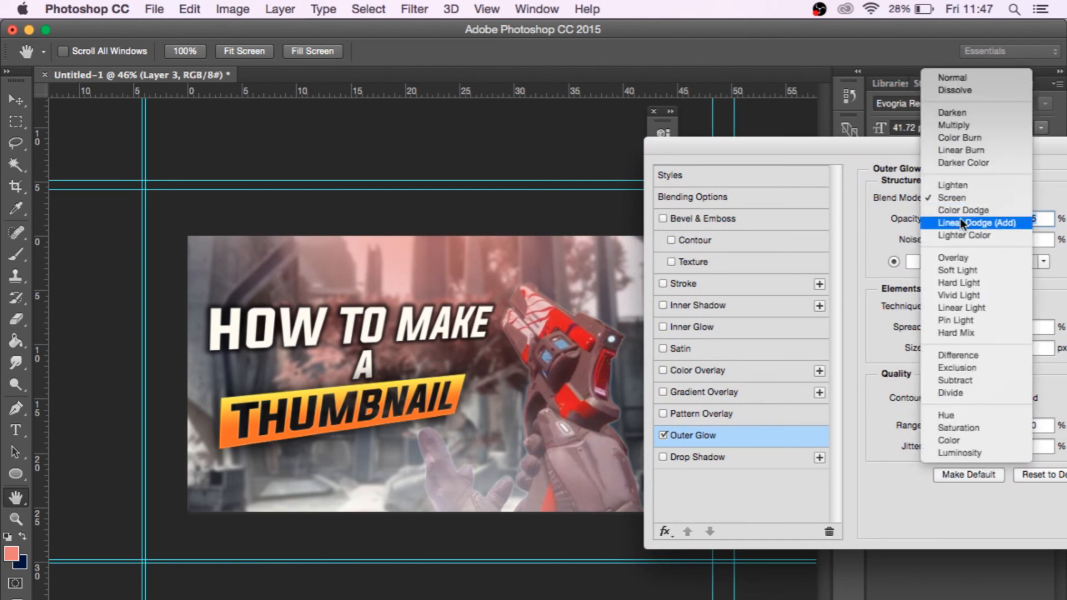
click(965, 299)
click(996, 217)
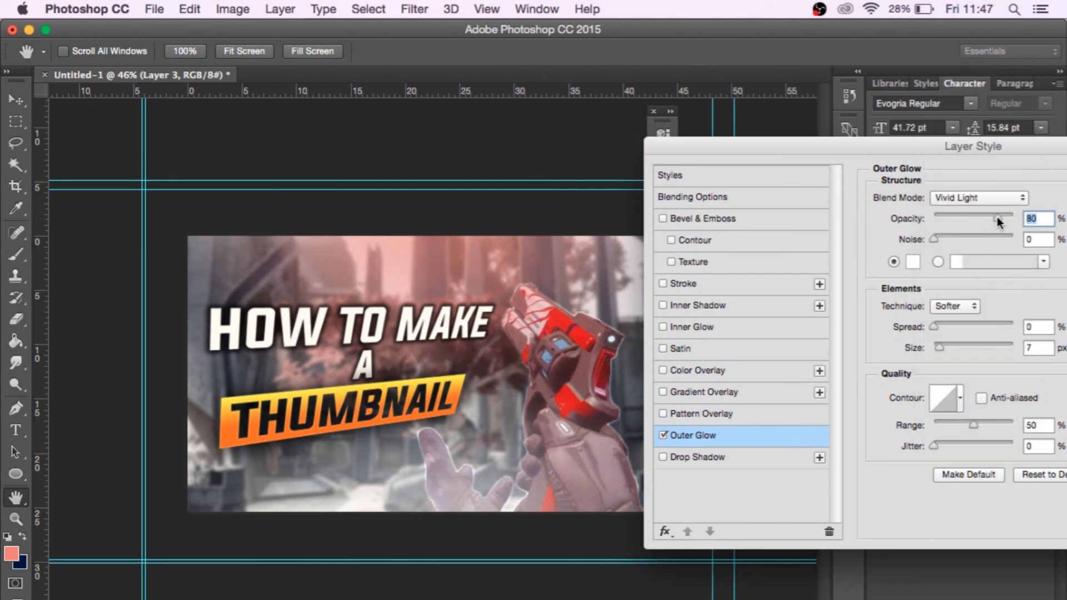
click(953, 345)
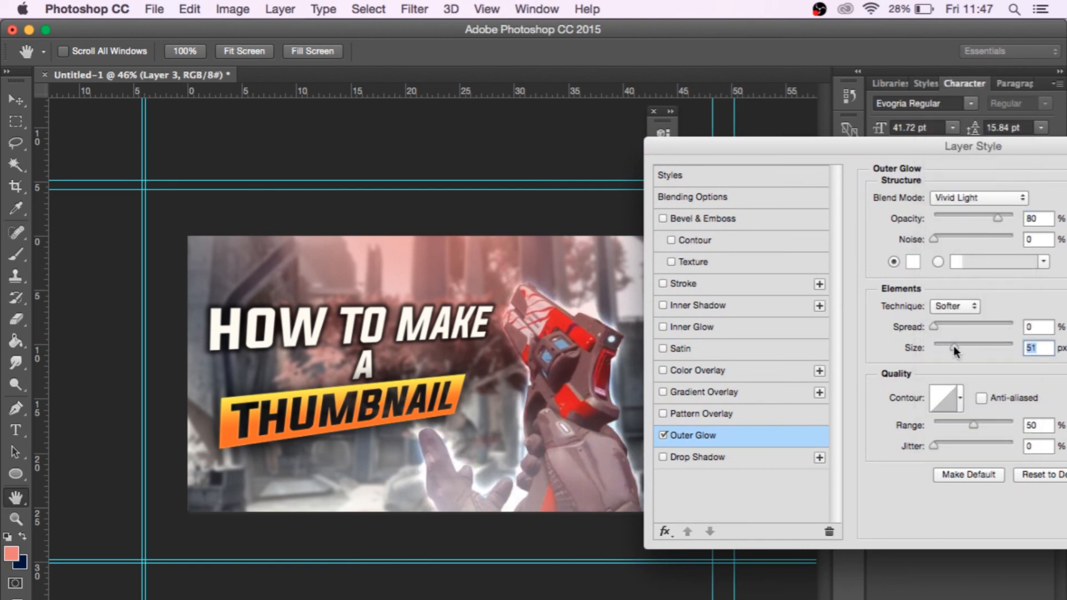
mouse_move(954, 345)
mouse_down()
mouse_move(977, 350)
mouse_move(954, 351)
mouse_up()
click(1006, 215)
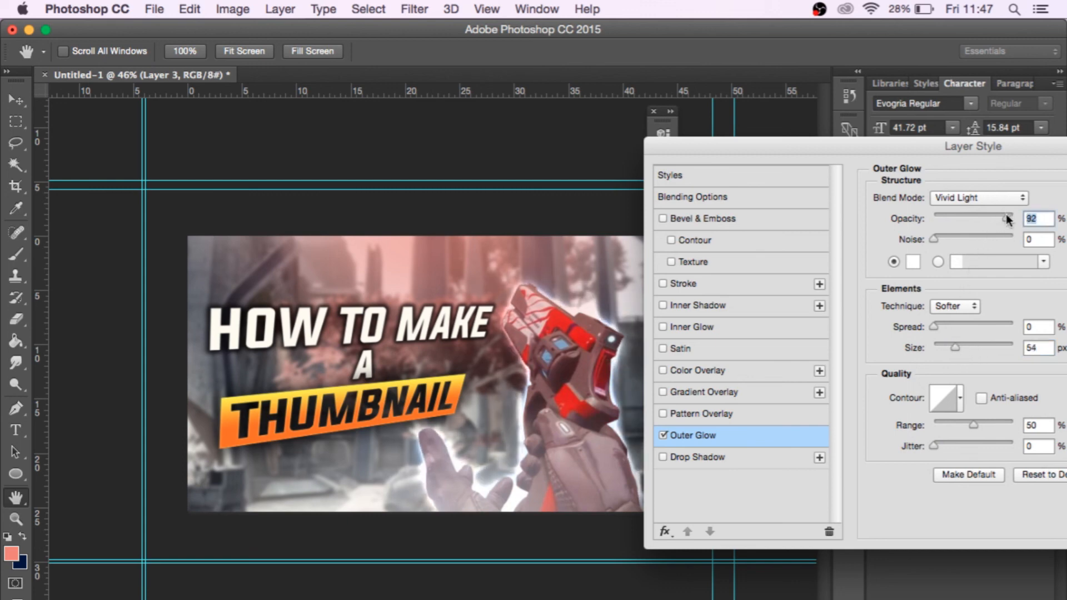
click(970, 346)
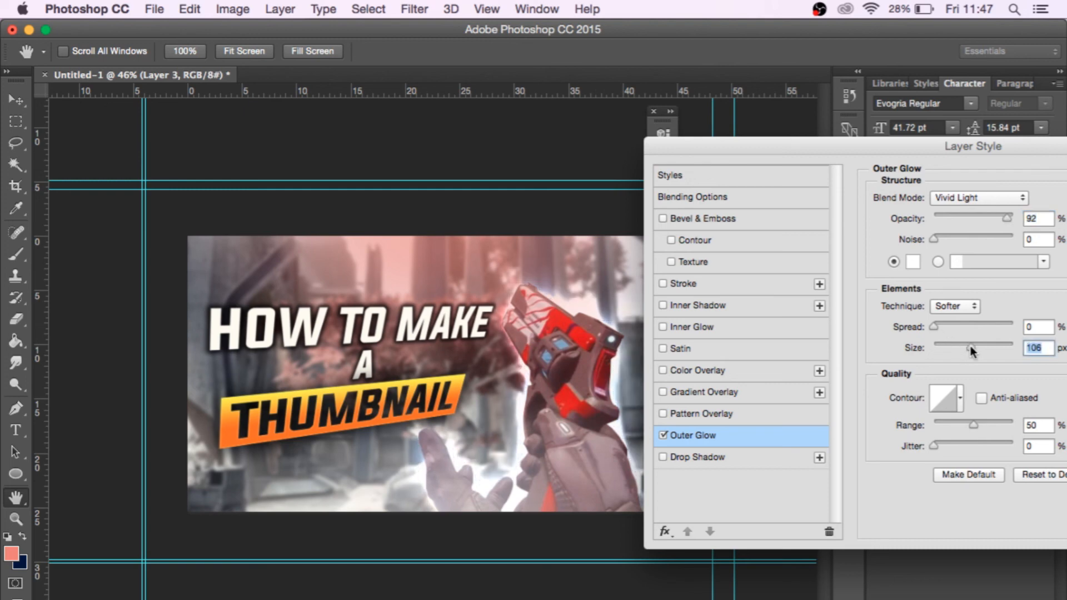
- Add an inner glow with Vivid Light blend mode and a size of 65 px, and apply the layer style
click(739, 326)
click(975, 199)
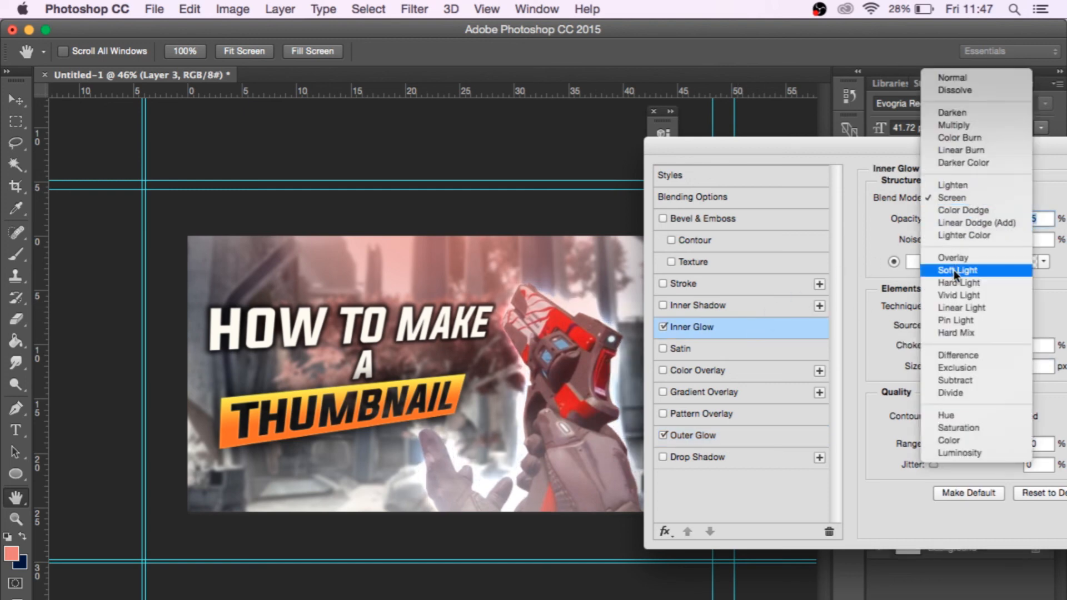
click(971, 296)
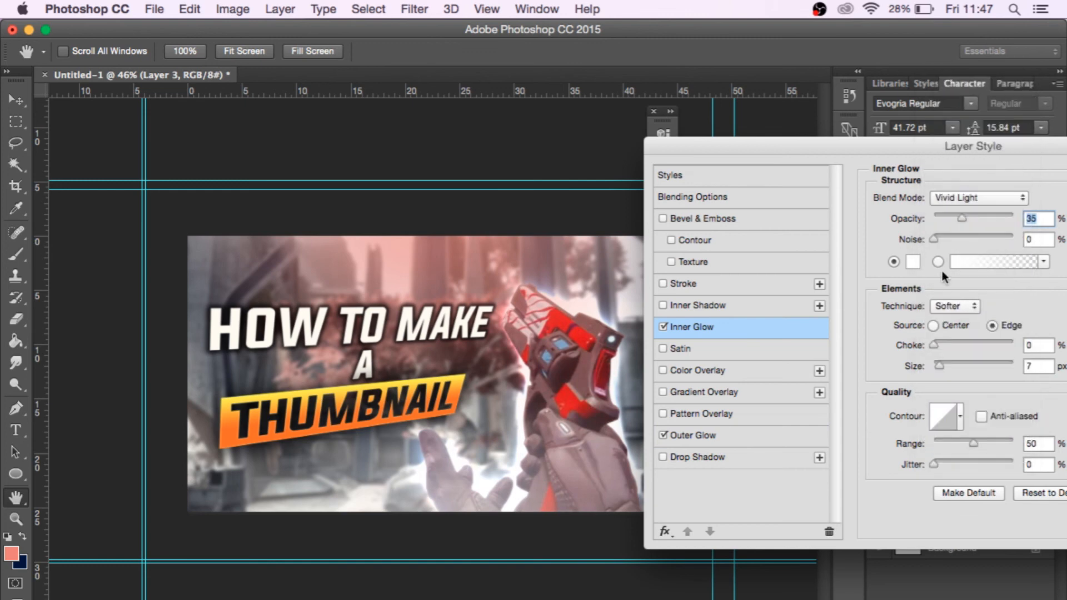
drag(952, 365, 958, 365)
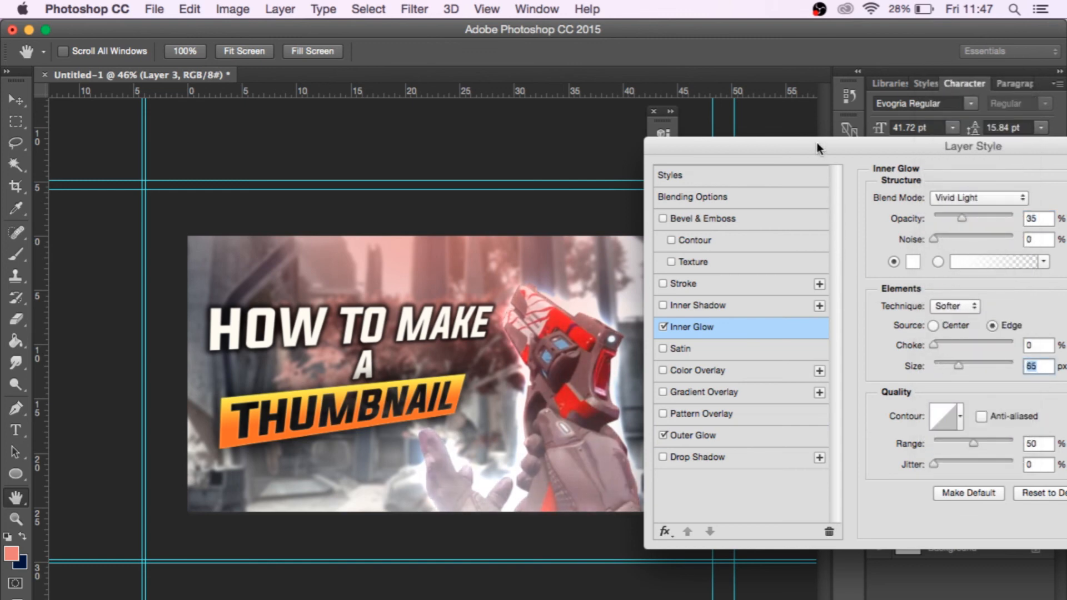
drag(817, 142, 541, 93)
click(938, 125)
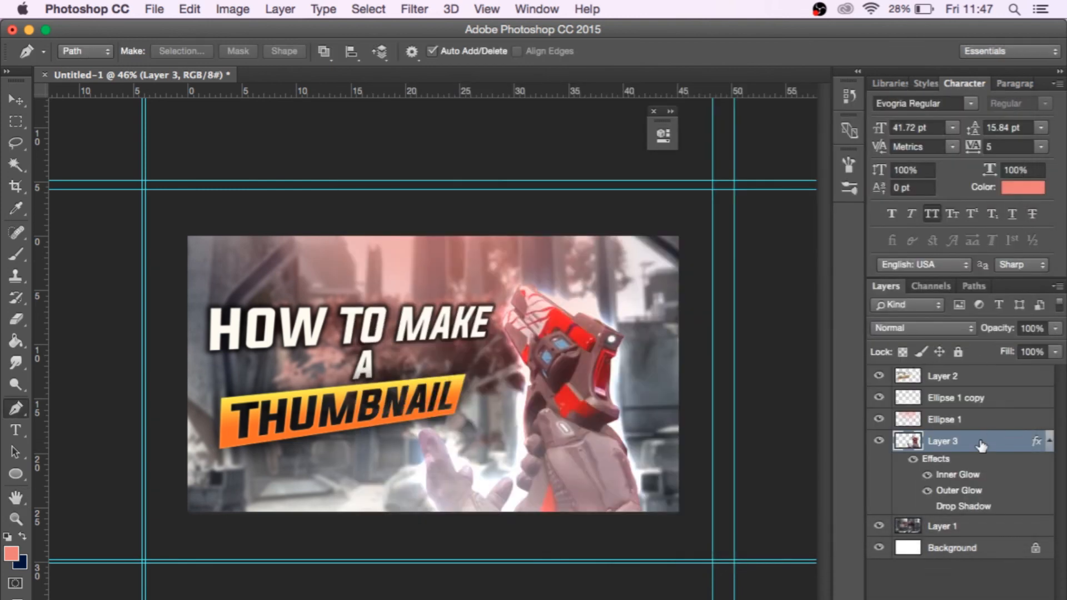
- Reorder the layers so the hands-and-gun layer sits below Ellipse 1 and above Ellipse 1 copy
drag(982, 445, 983, 392)
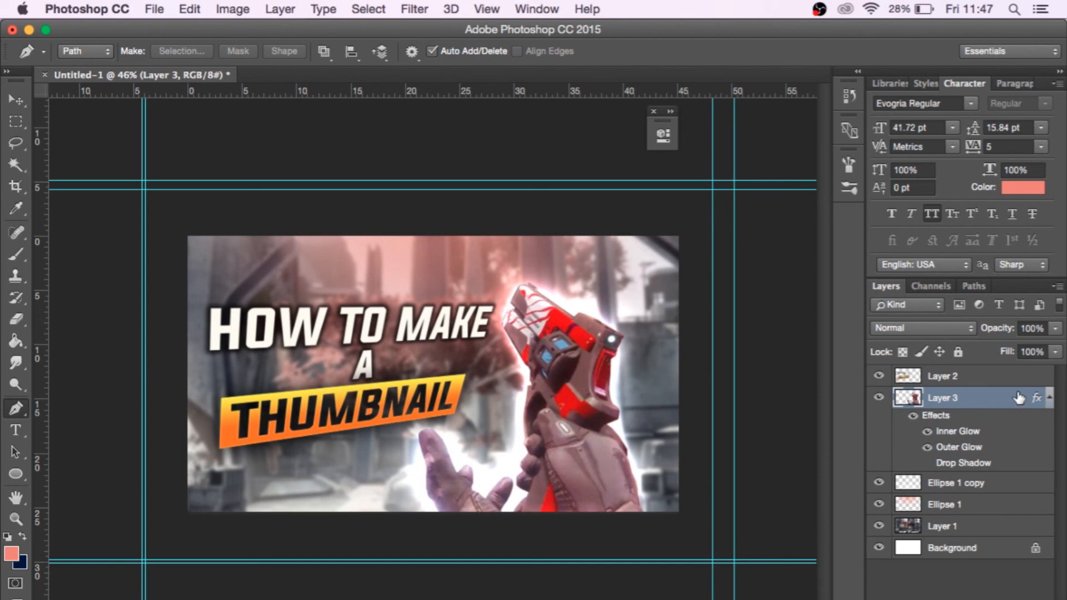
drag(984, 399, 977, 495)
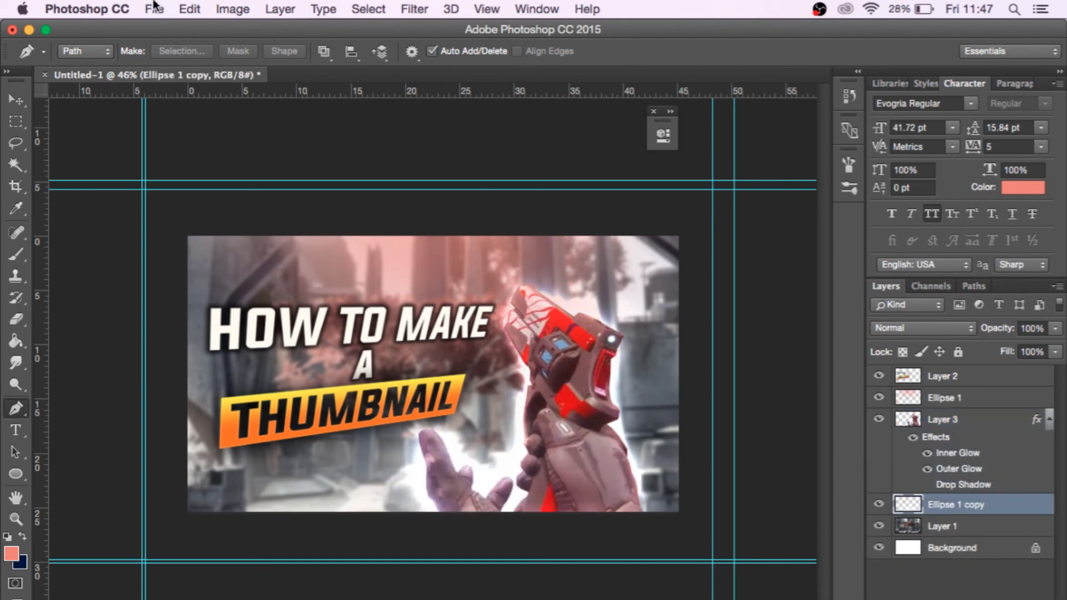
click(16, 99)
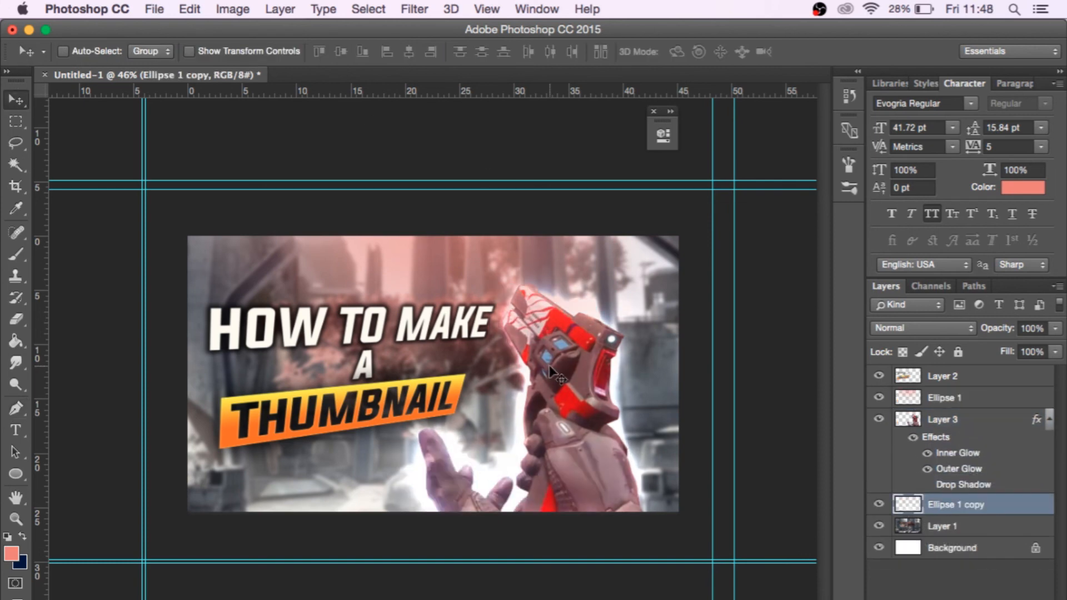
scroll(548, 371, down, 3)
scroll(547, 371, up, 3)
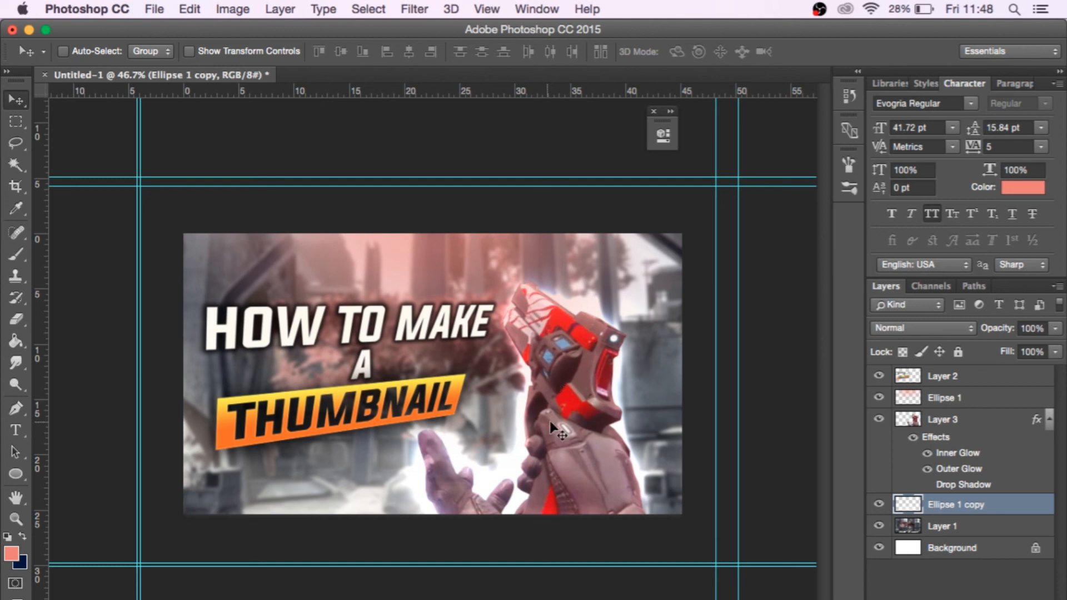
scroll(565, 471, down, 2)
scroll(564, 471, up, 3)
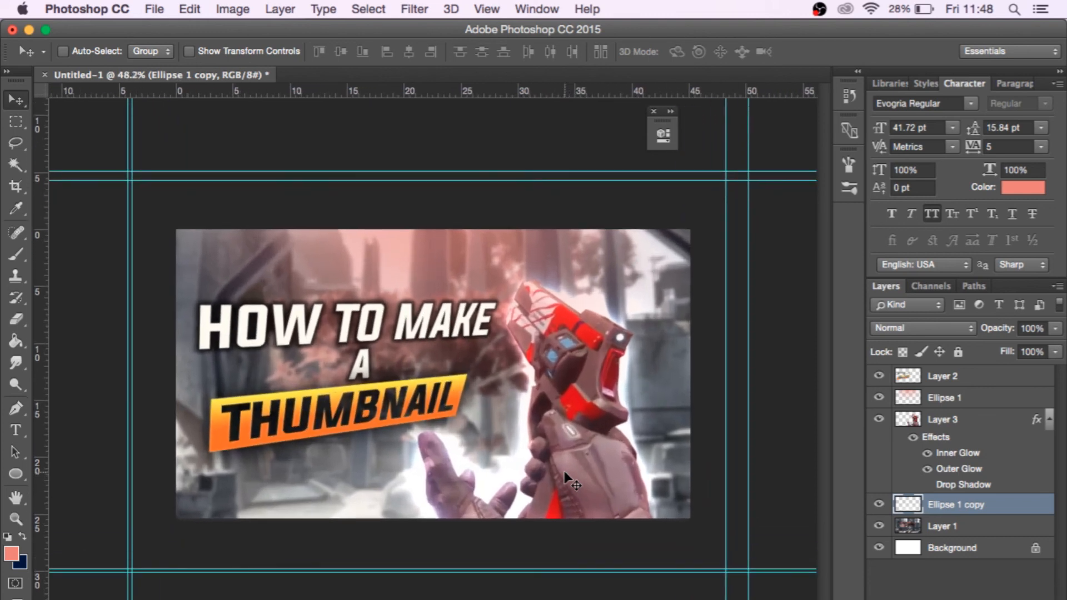